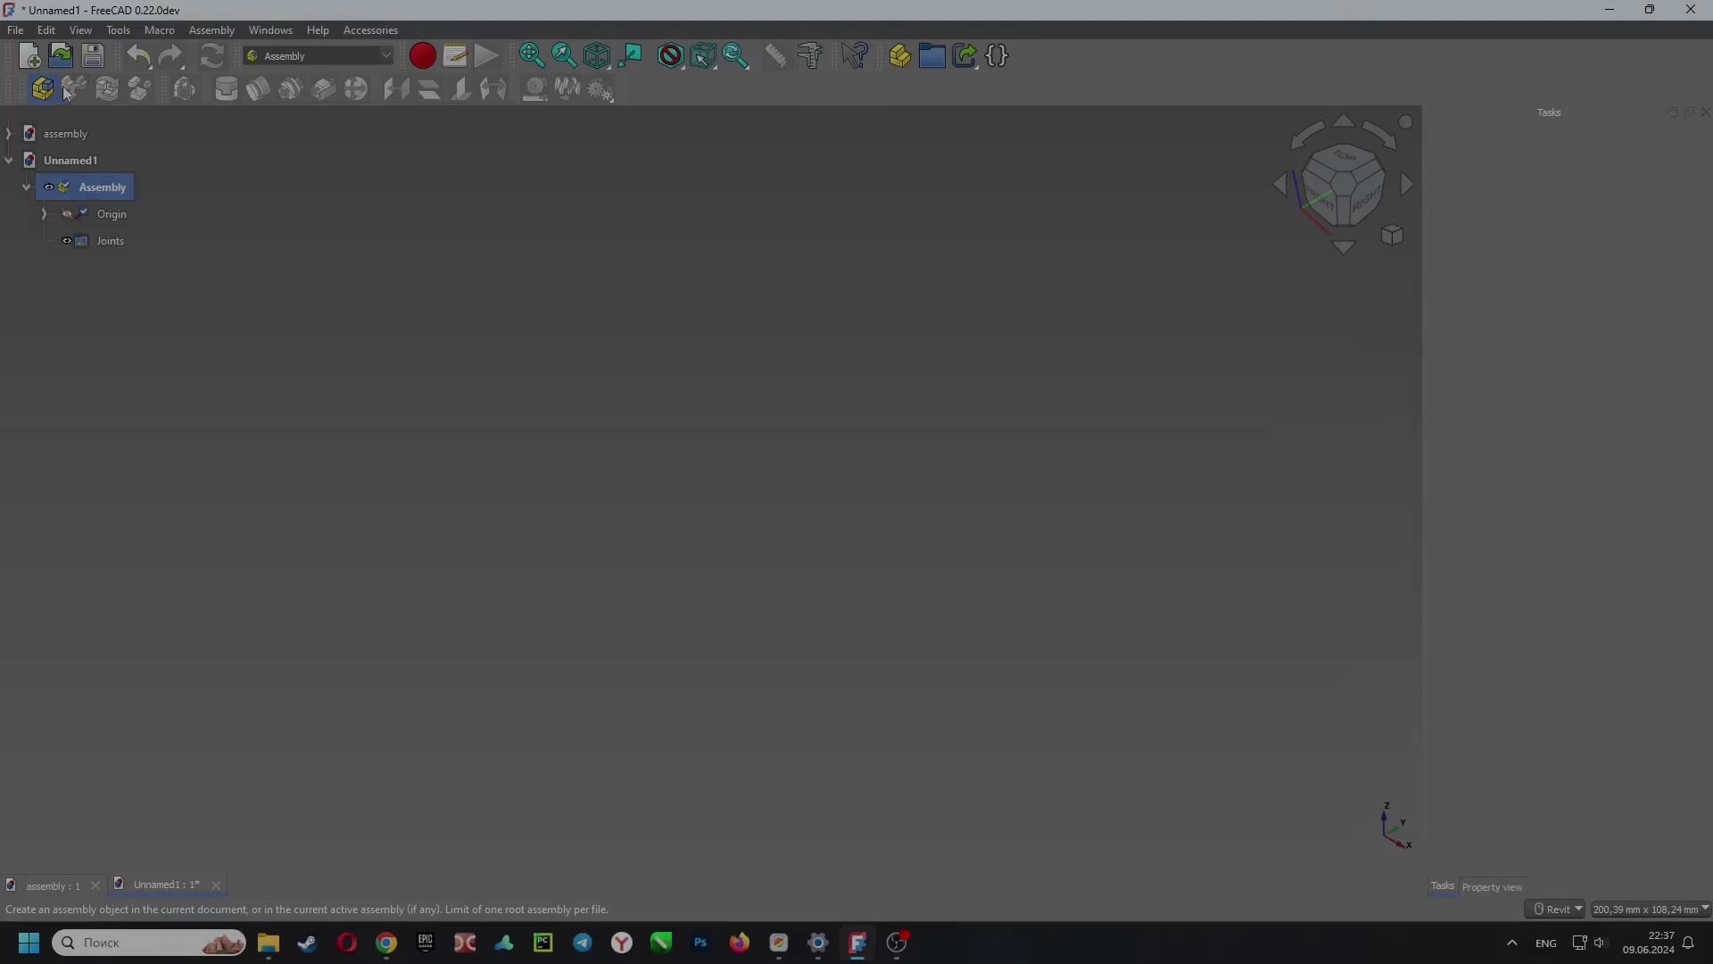
Save the document as assembly_1, replacing the existing file, and insert Body from assembly.FCStd as the first component without grounding it
click(68, 90)
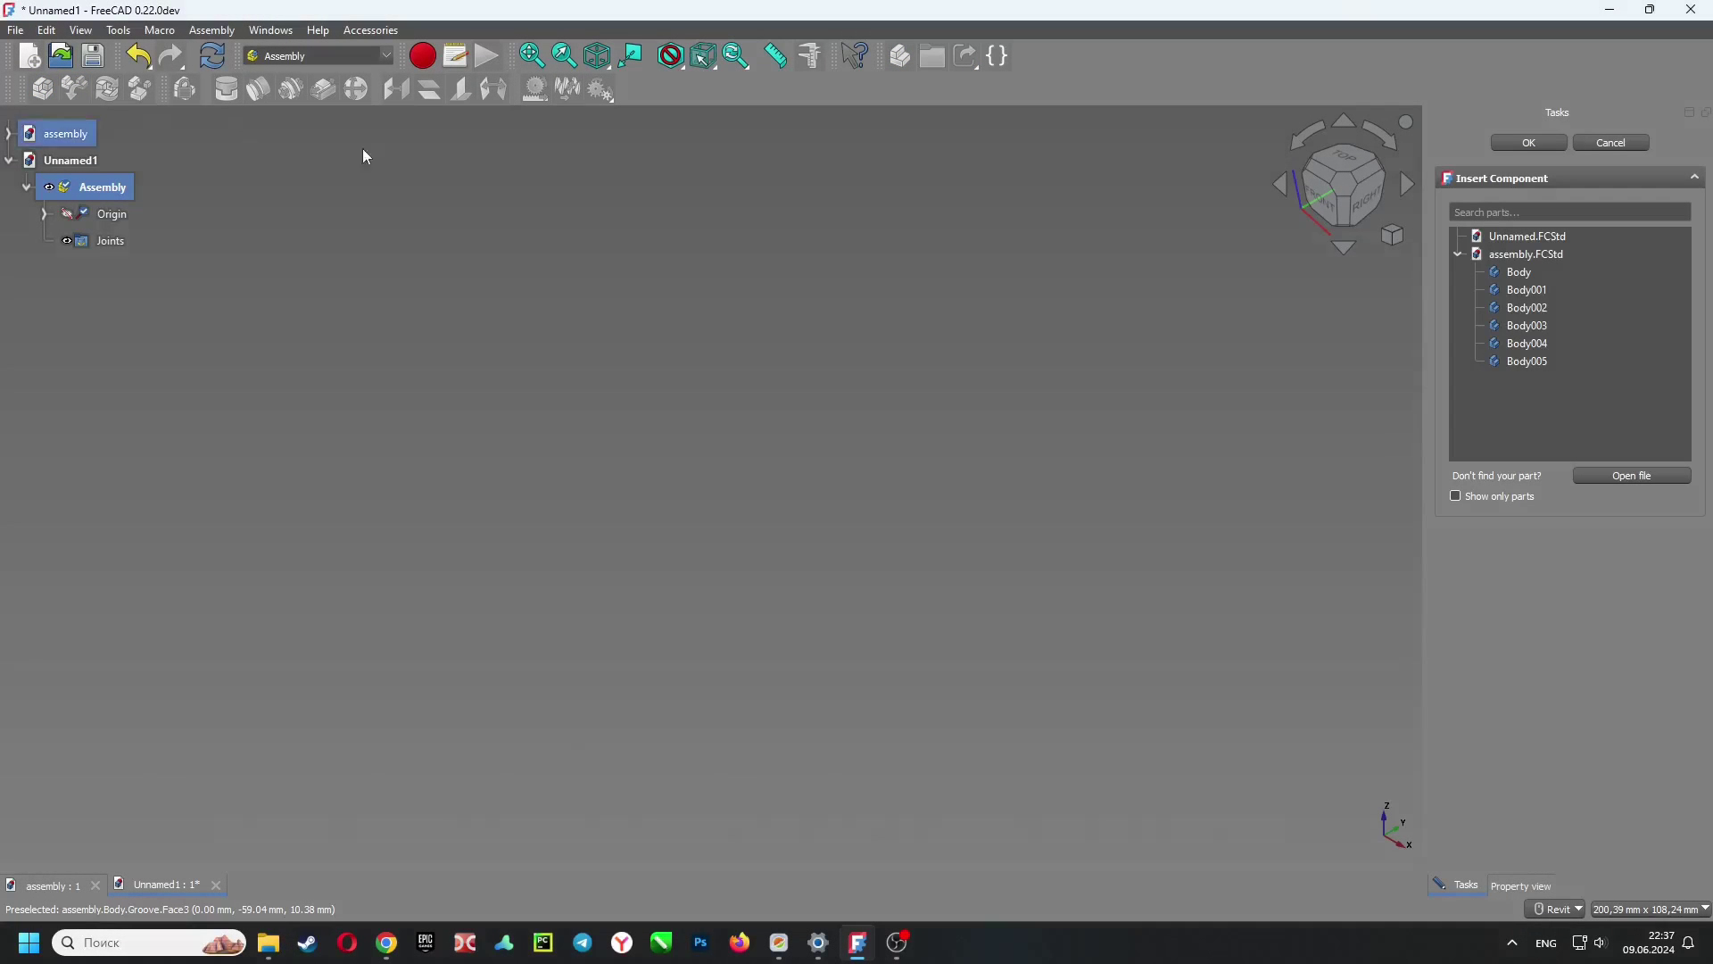
click(1533, 273)
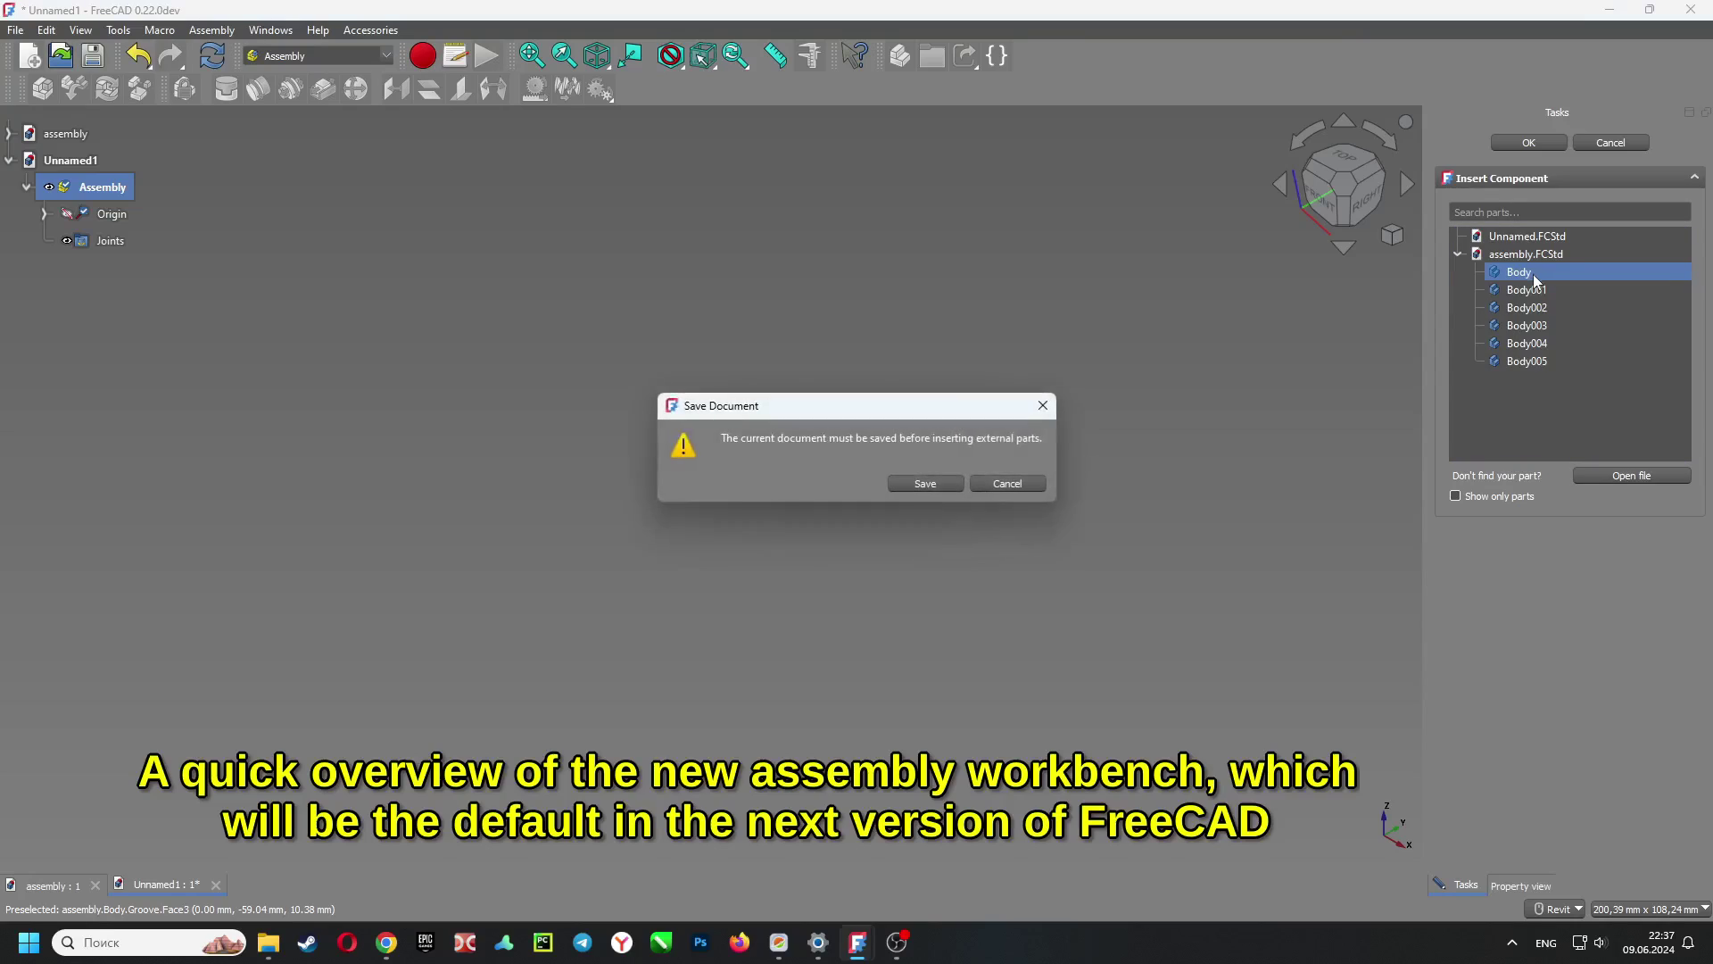
click(925, 484)
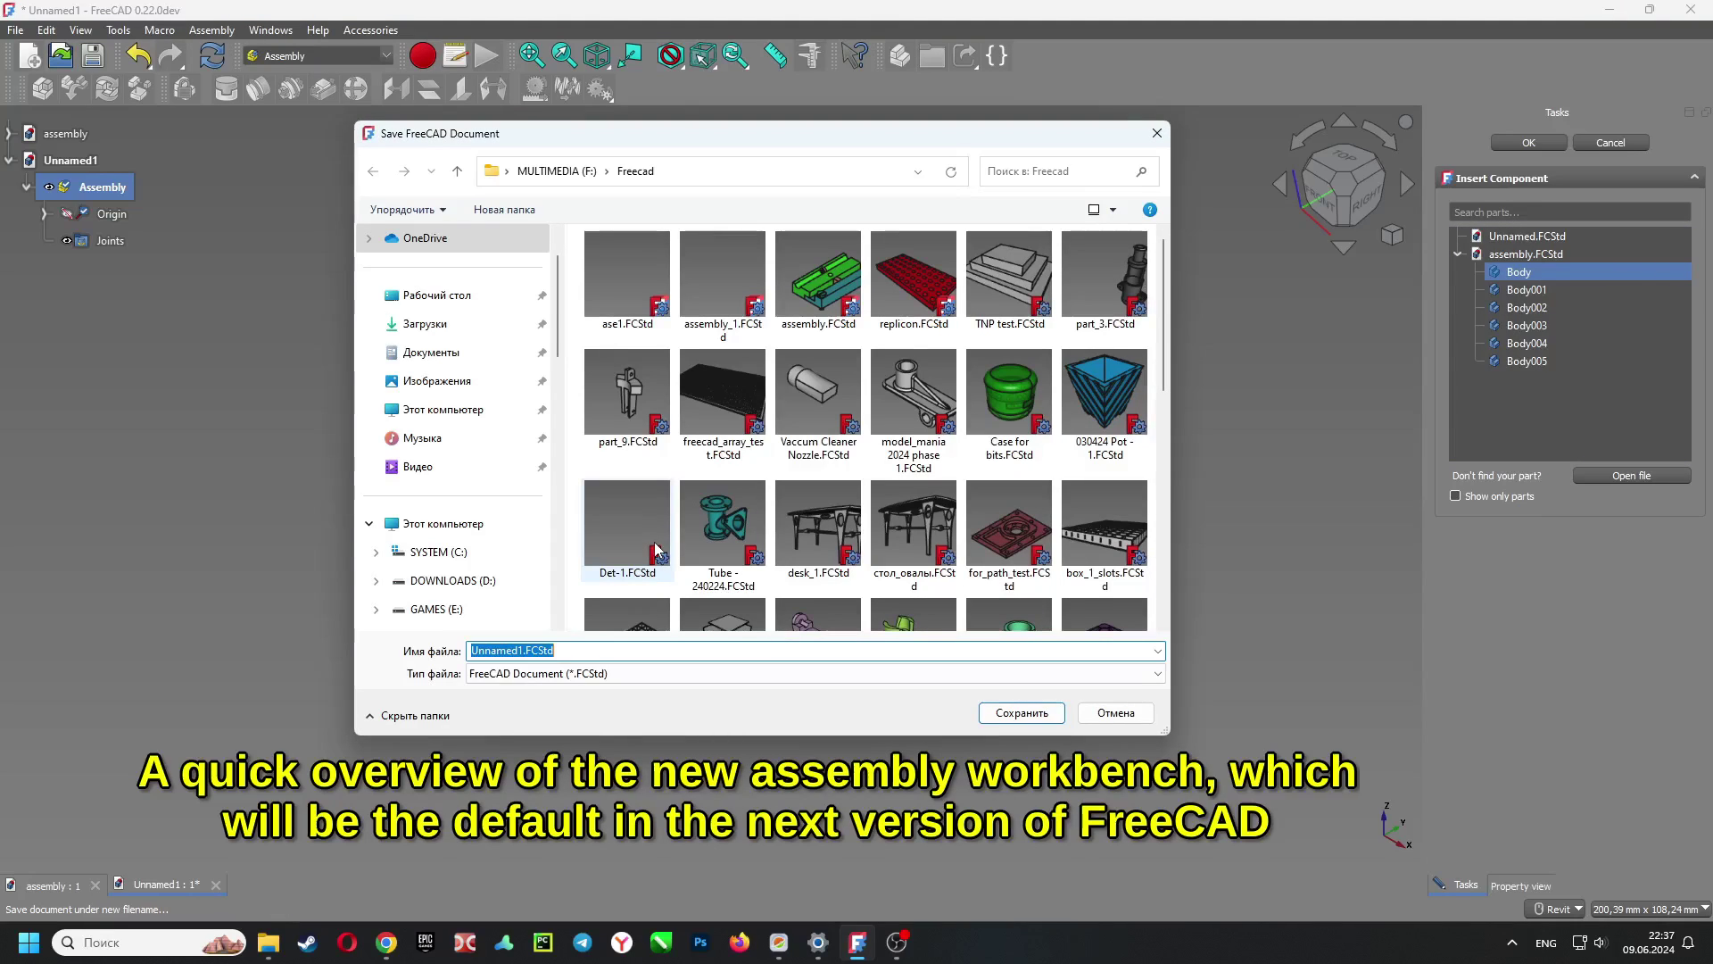
text(assem)
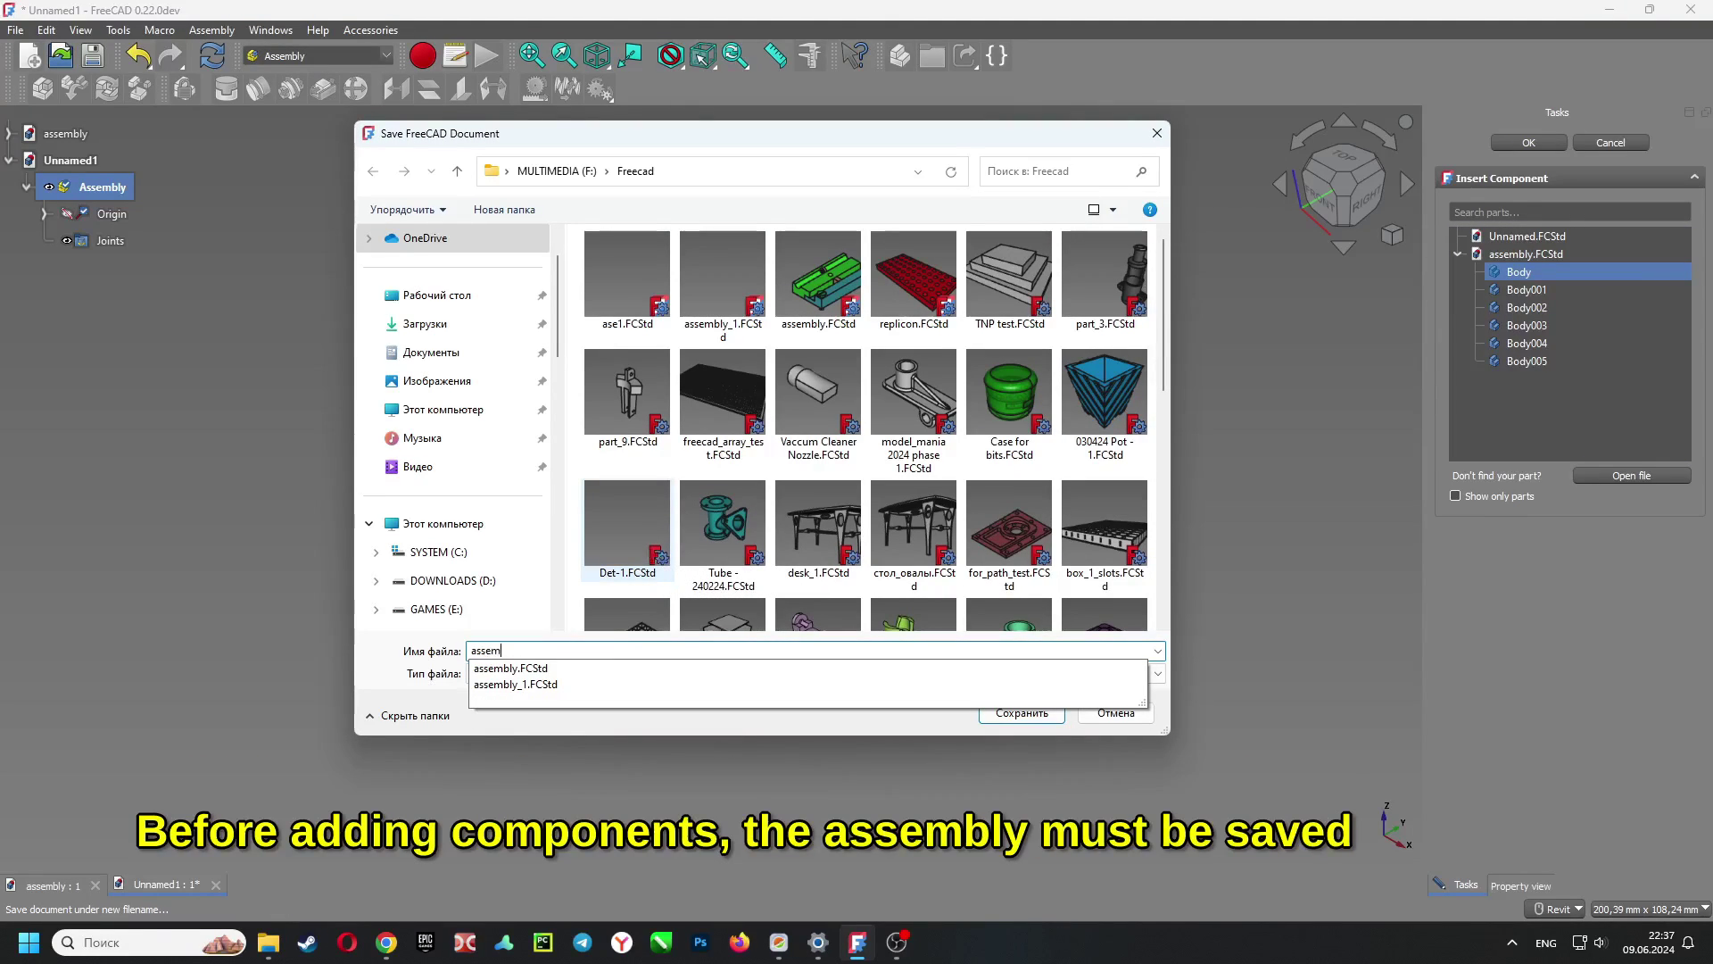
text(bly_1)
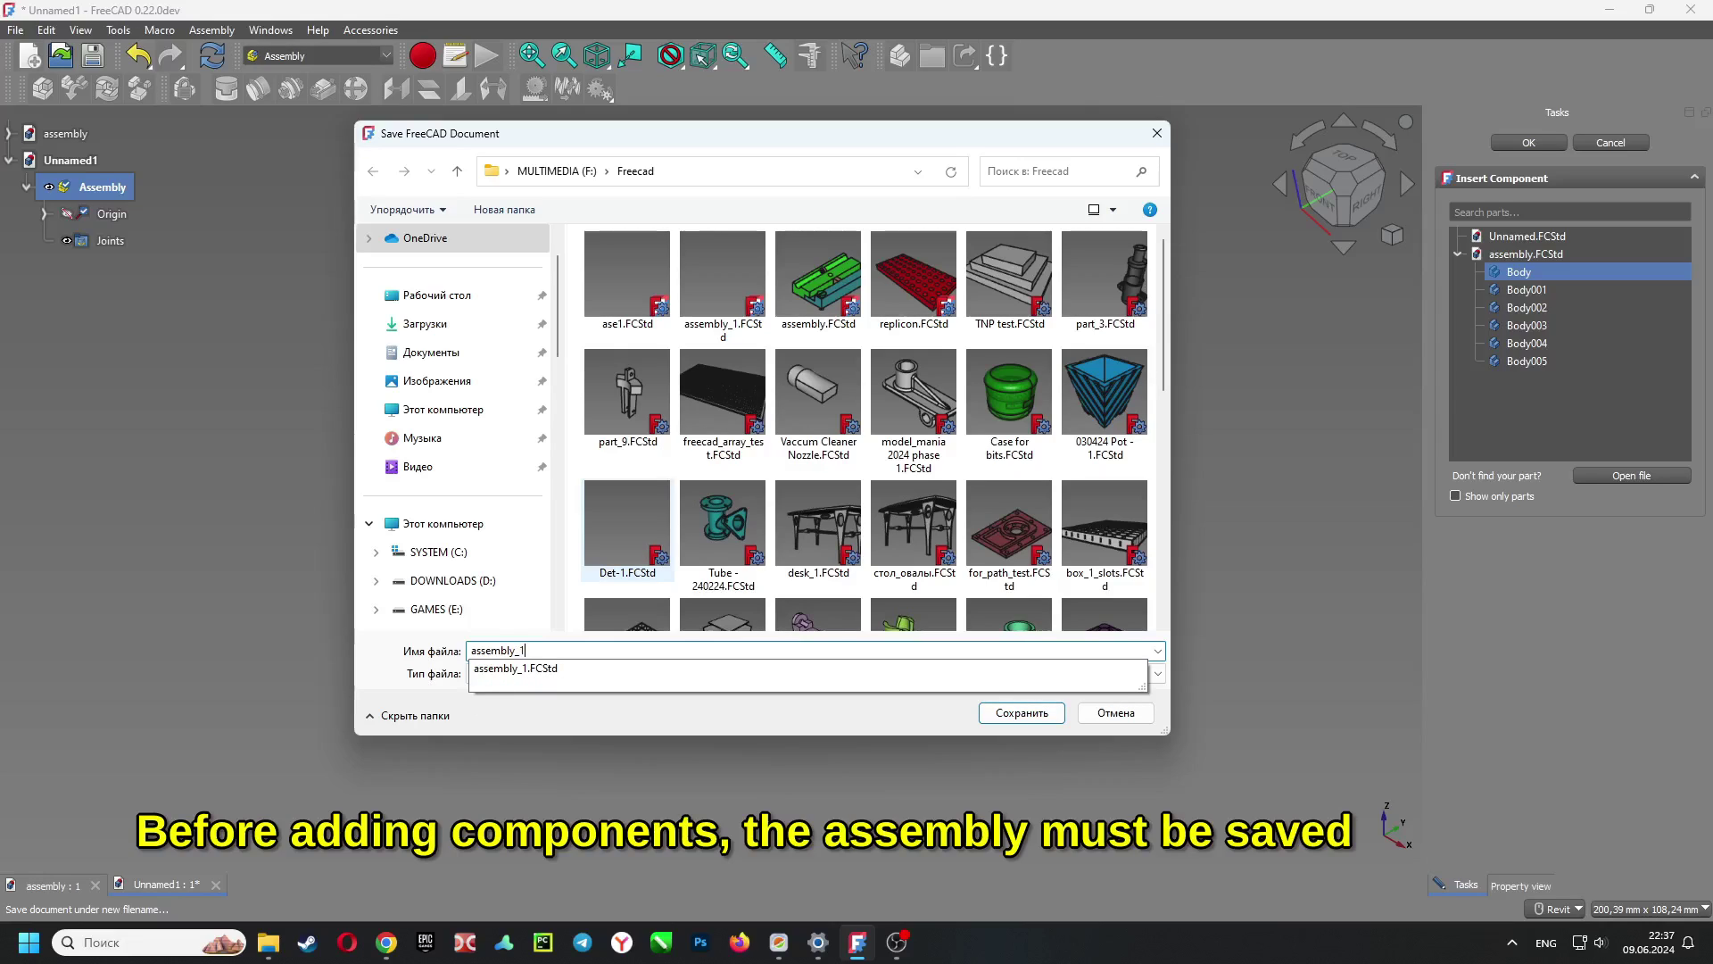
click(1021, 718)
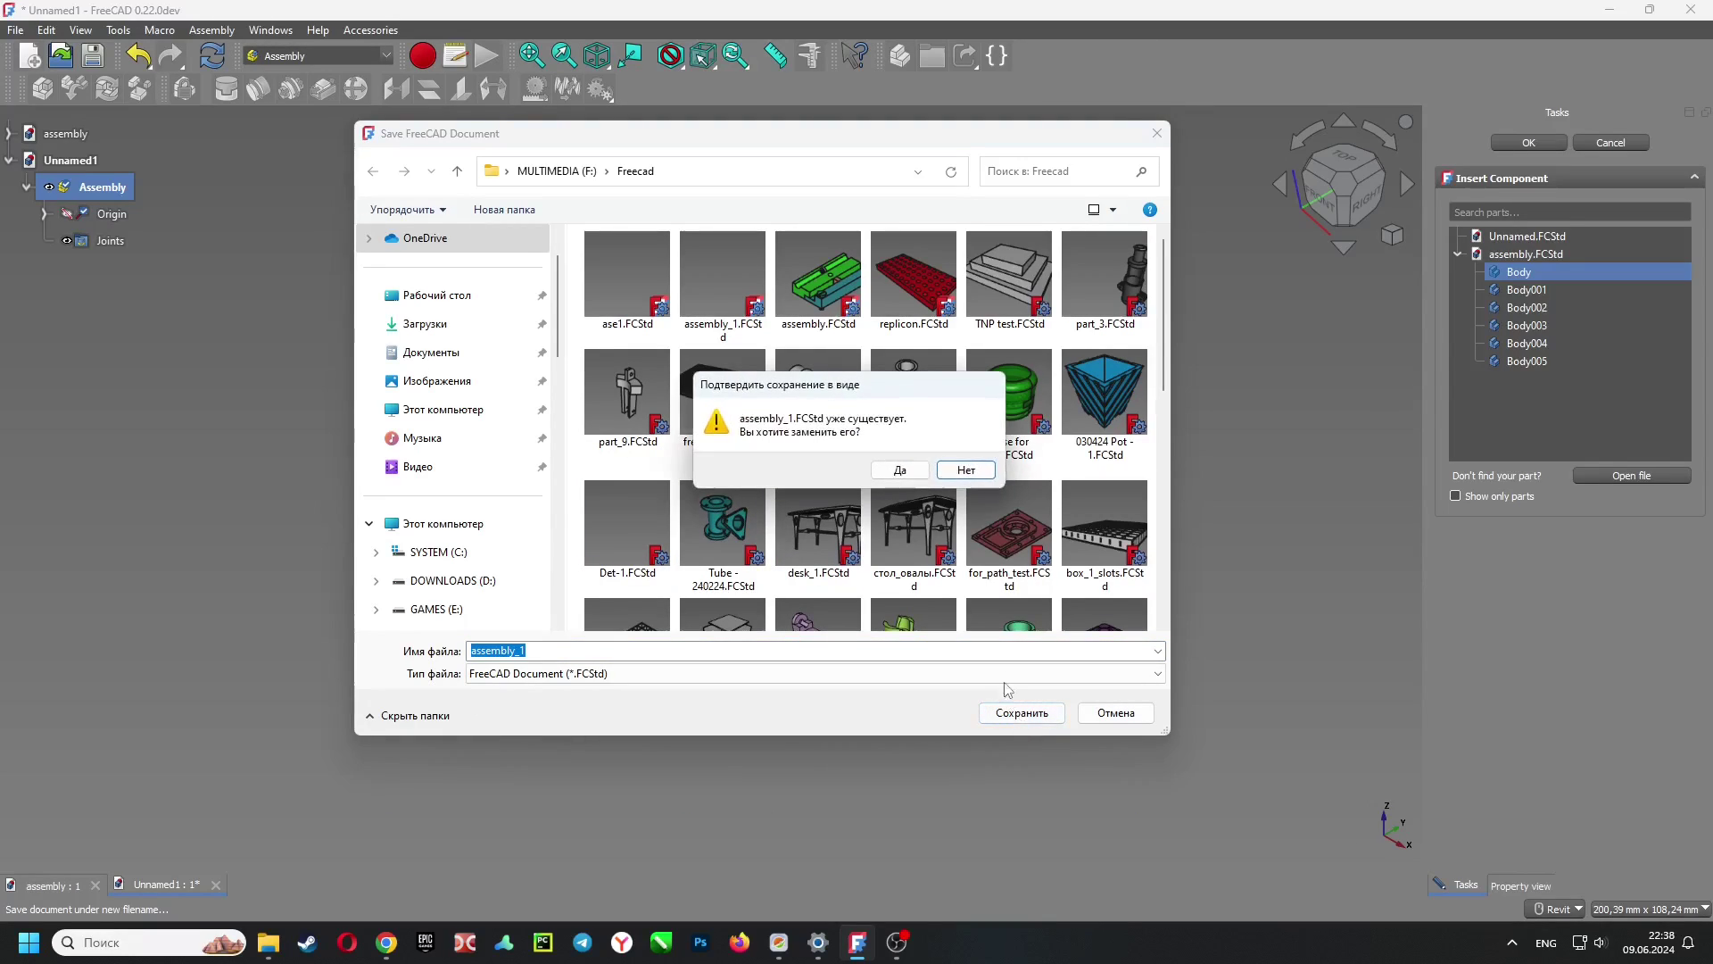
click(904, 470)
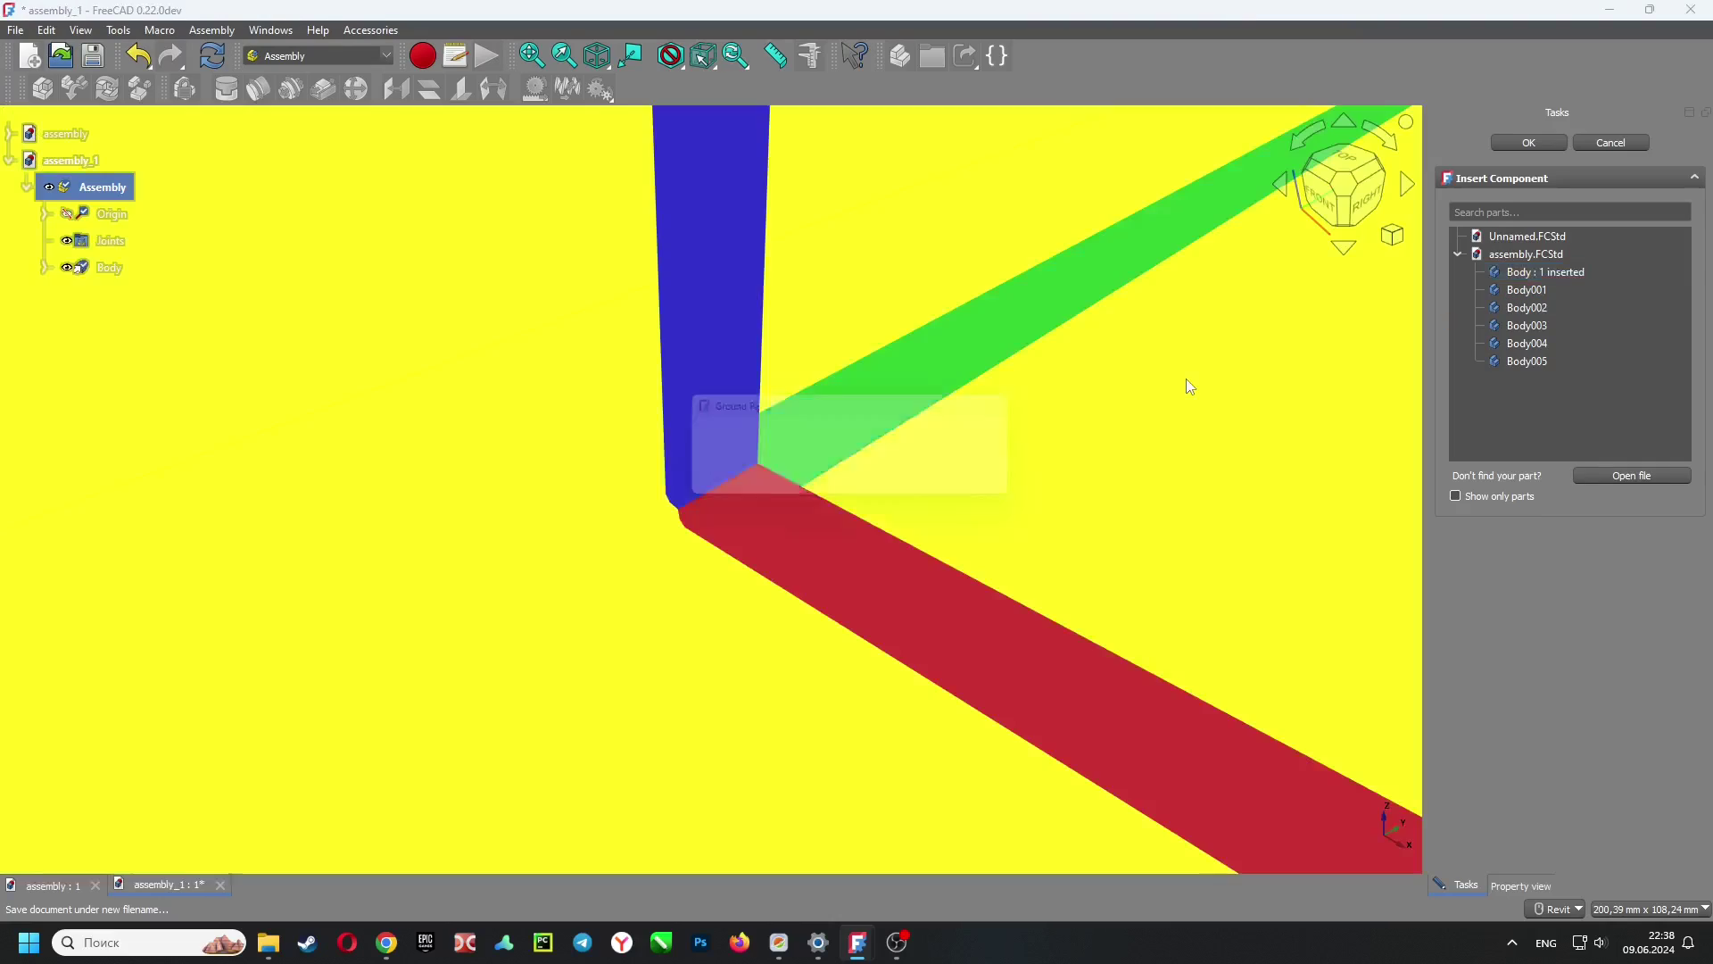
click(821, 484)
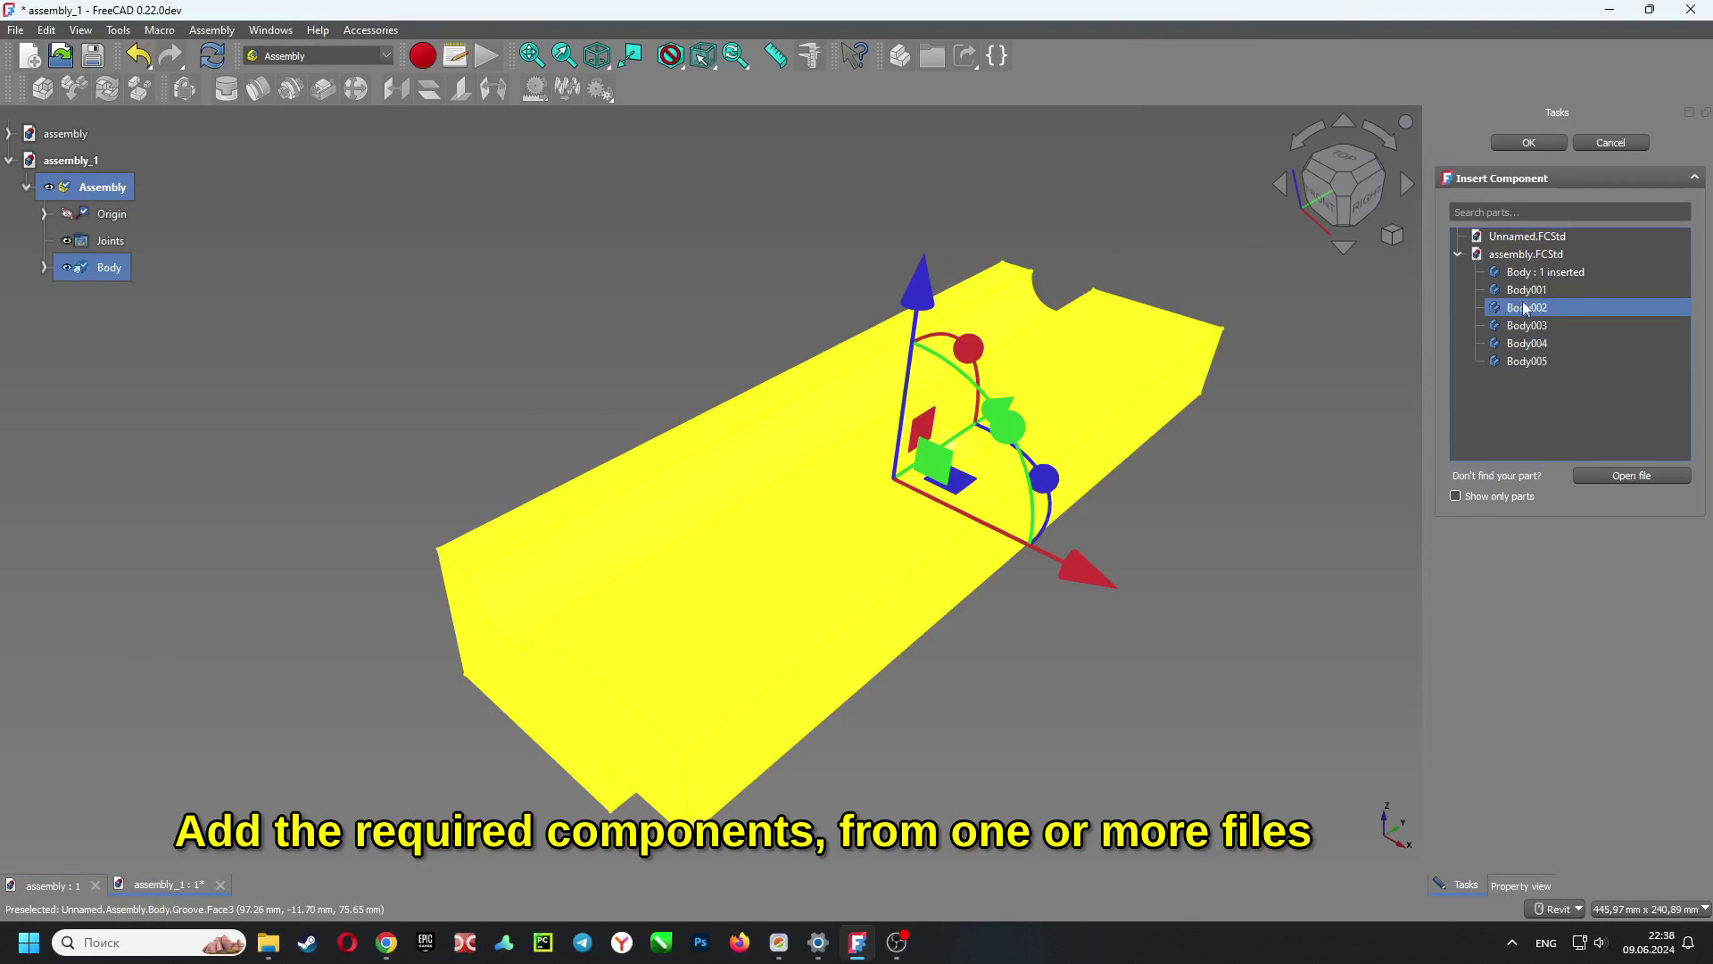
Insert one Body001, three Body002, two Body003, one Body004 and one Body005 into the assembly and finish inserting
click(1526, 302)
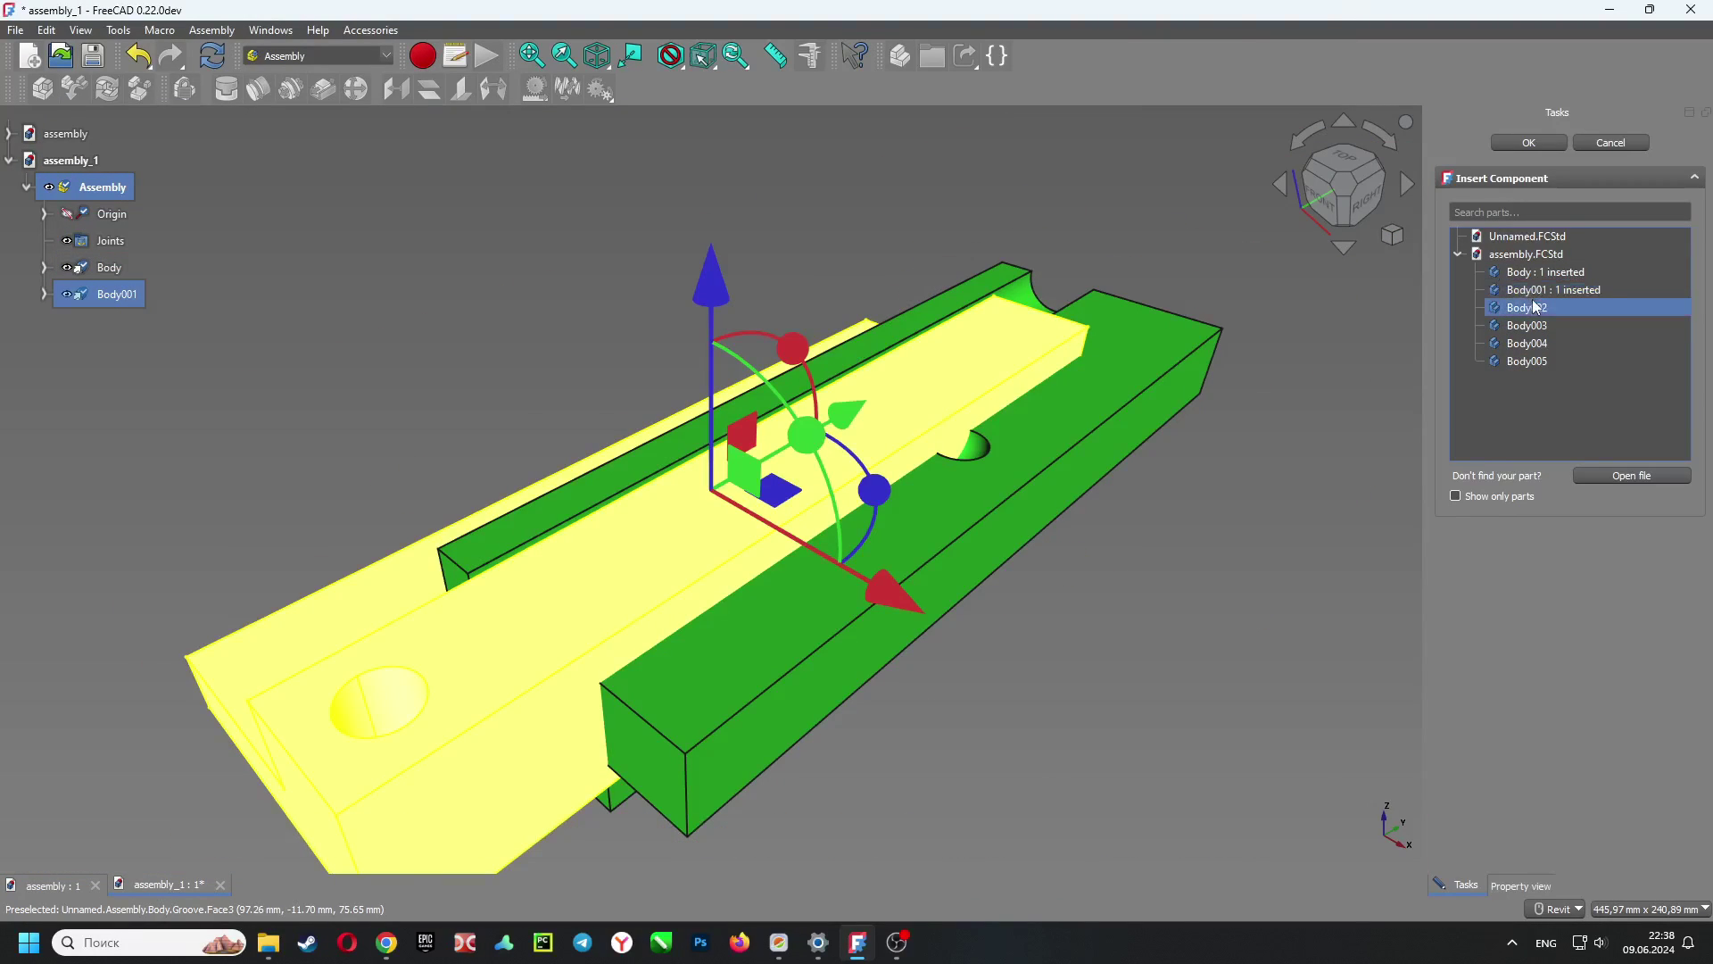
click(1534, 309)
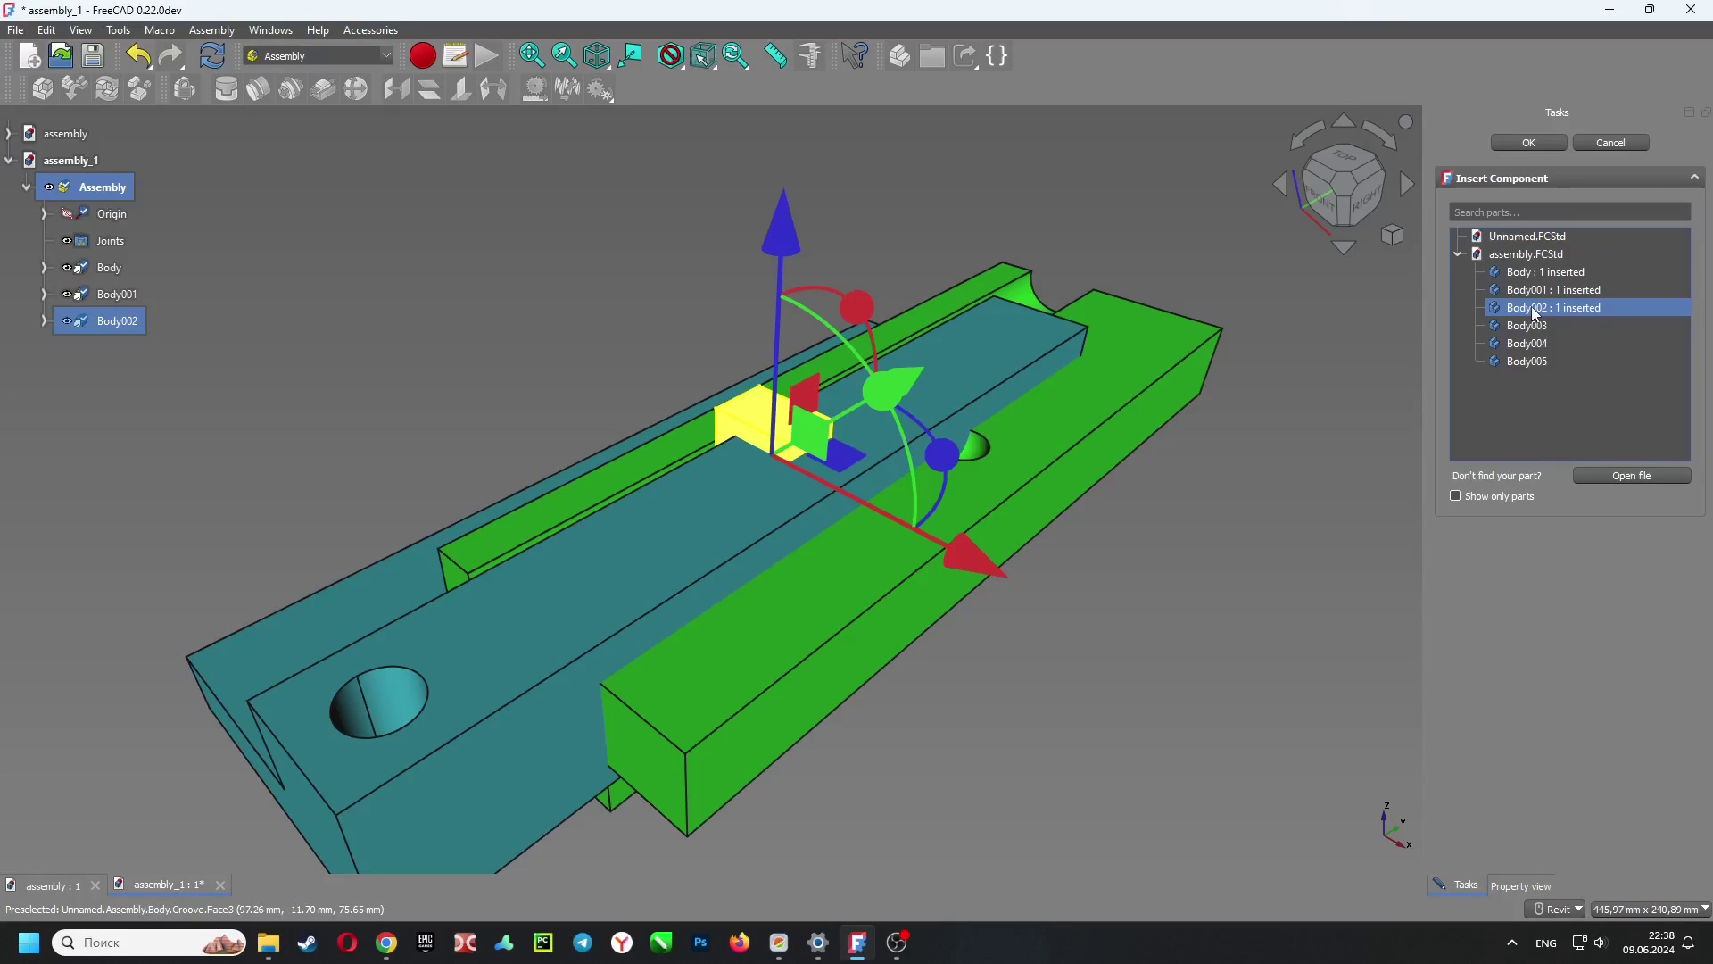
click(1535, 308)
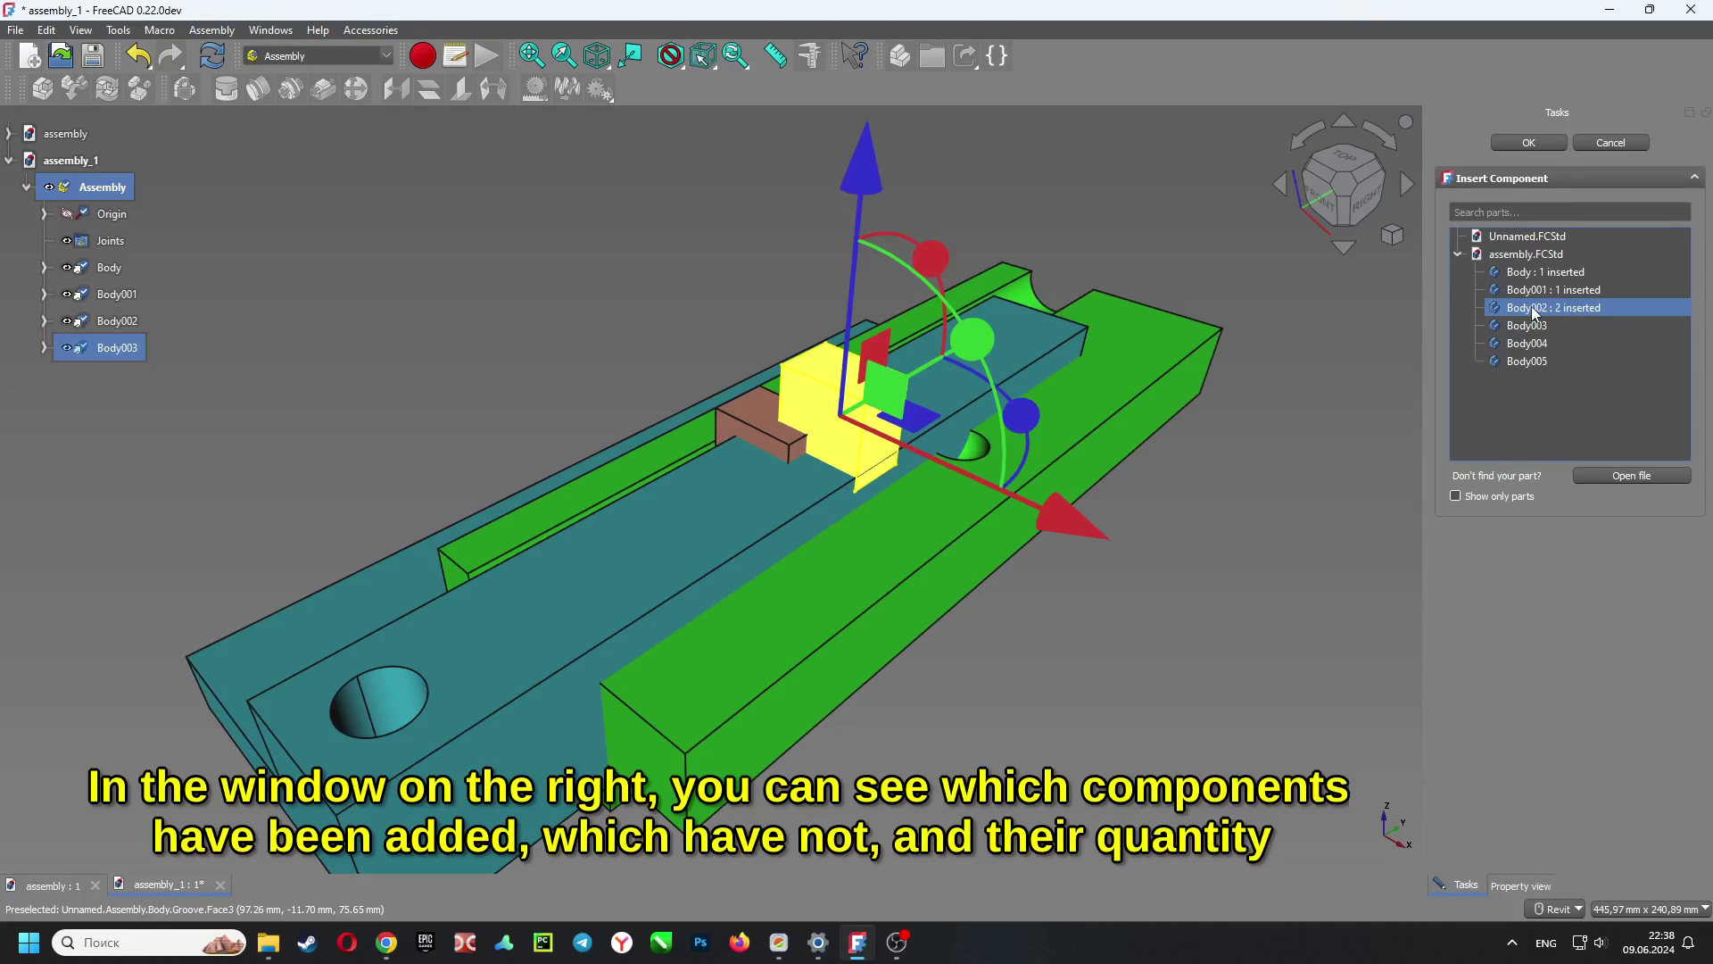
click(1534, 309)
click(1531, 327)
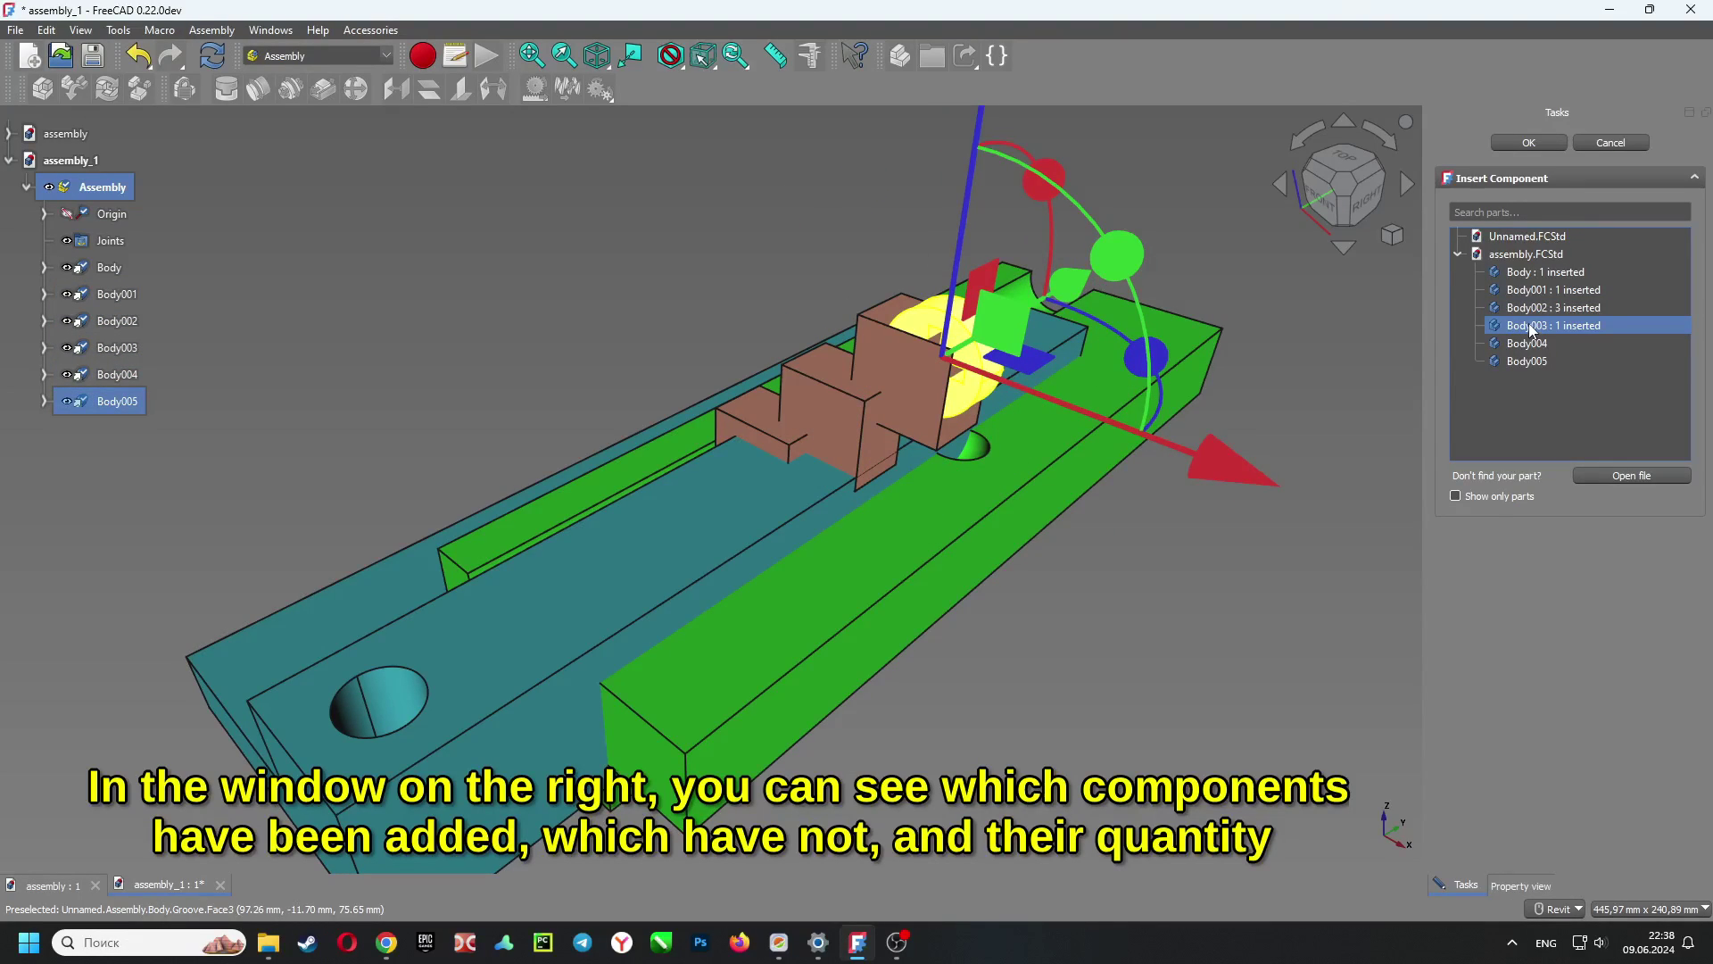
click(1531, 326)
click(1531, 346)
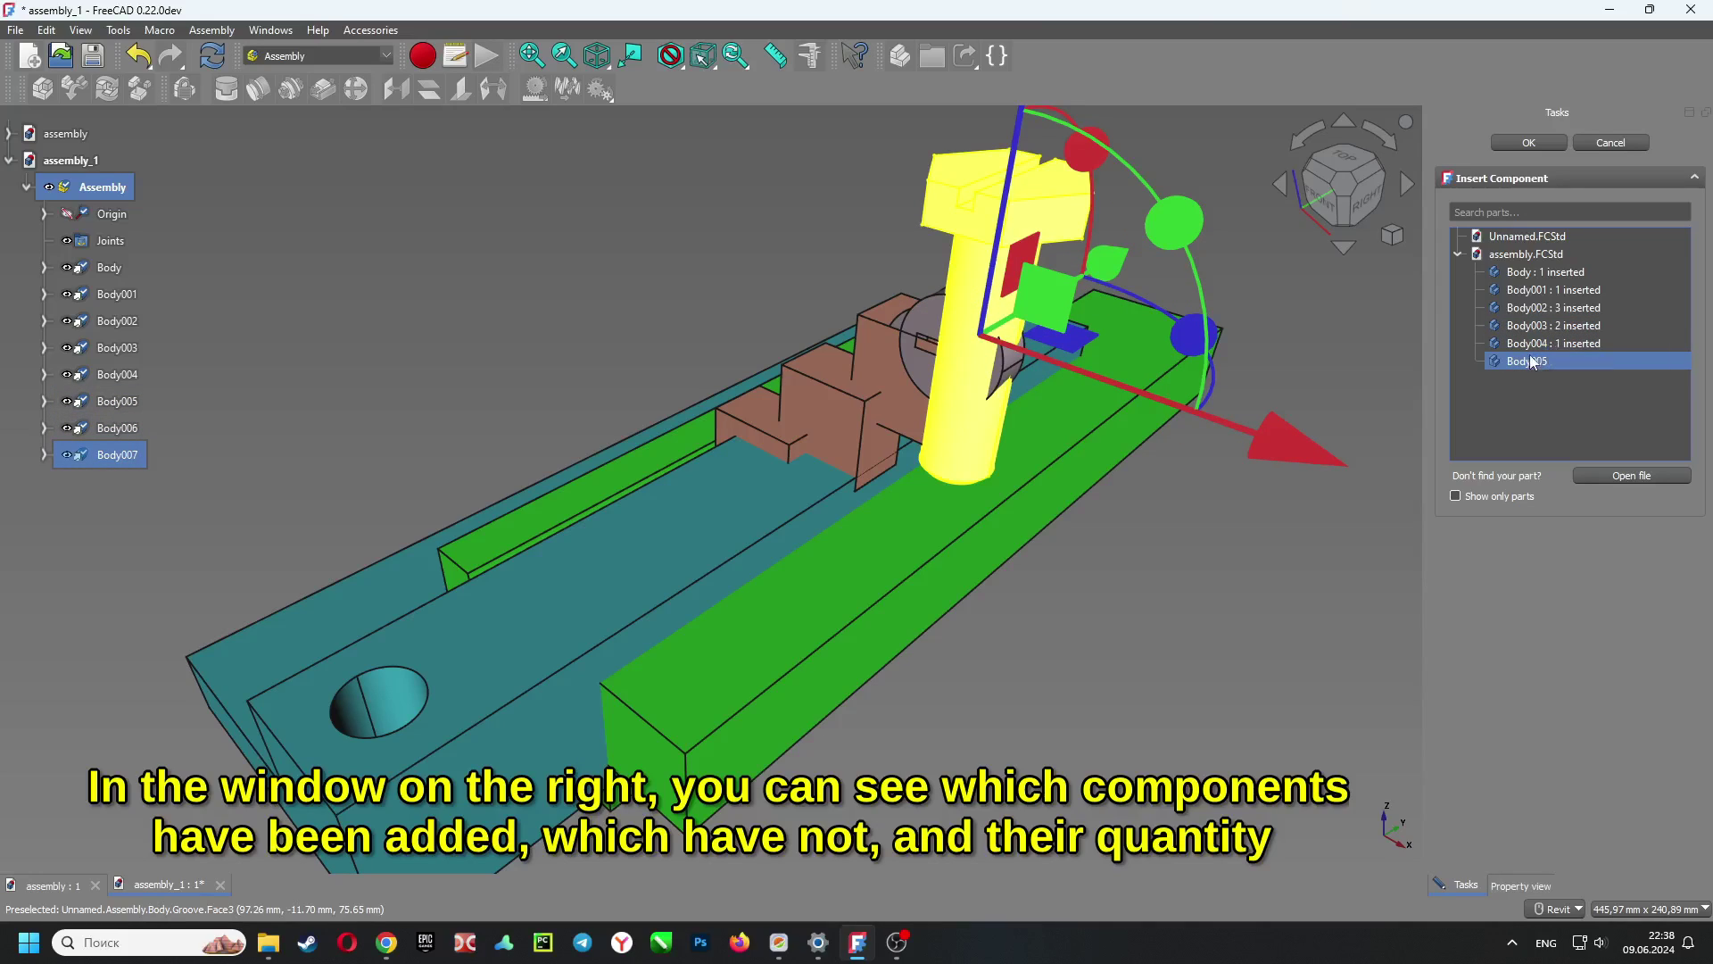
click(1528, 361)
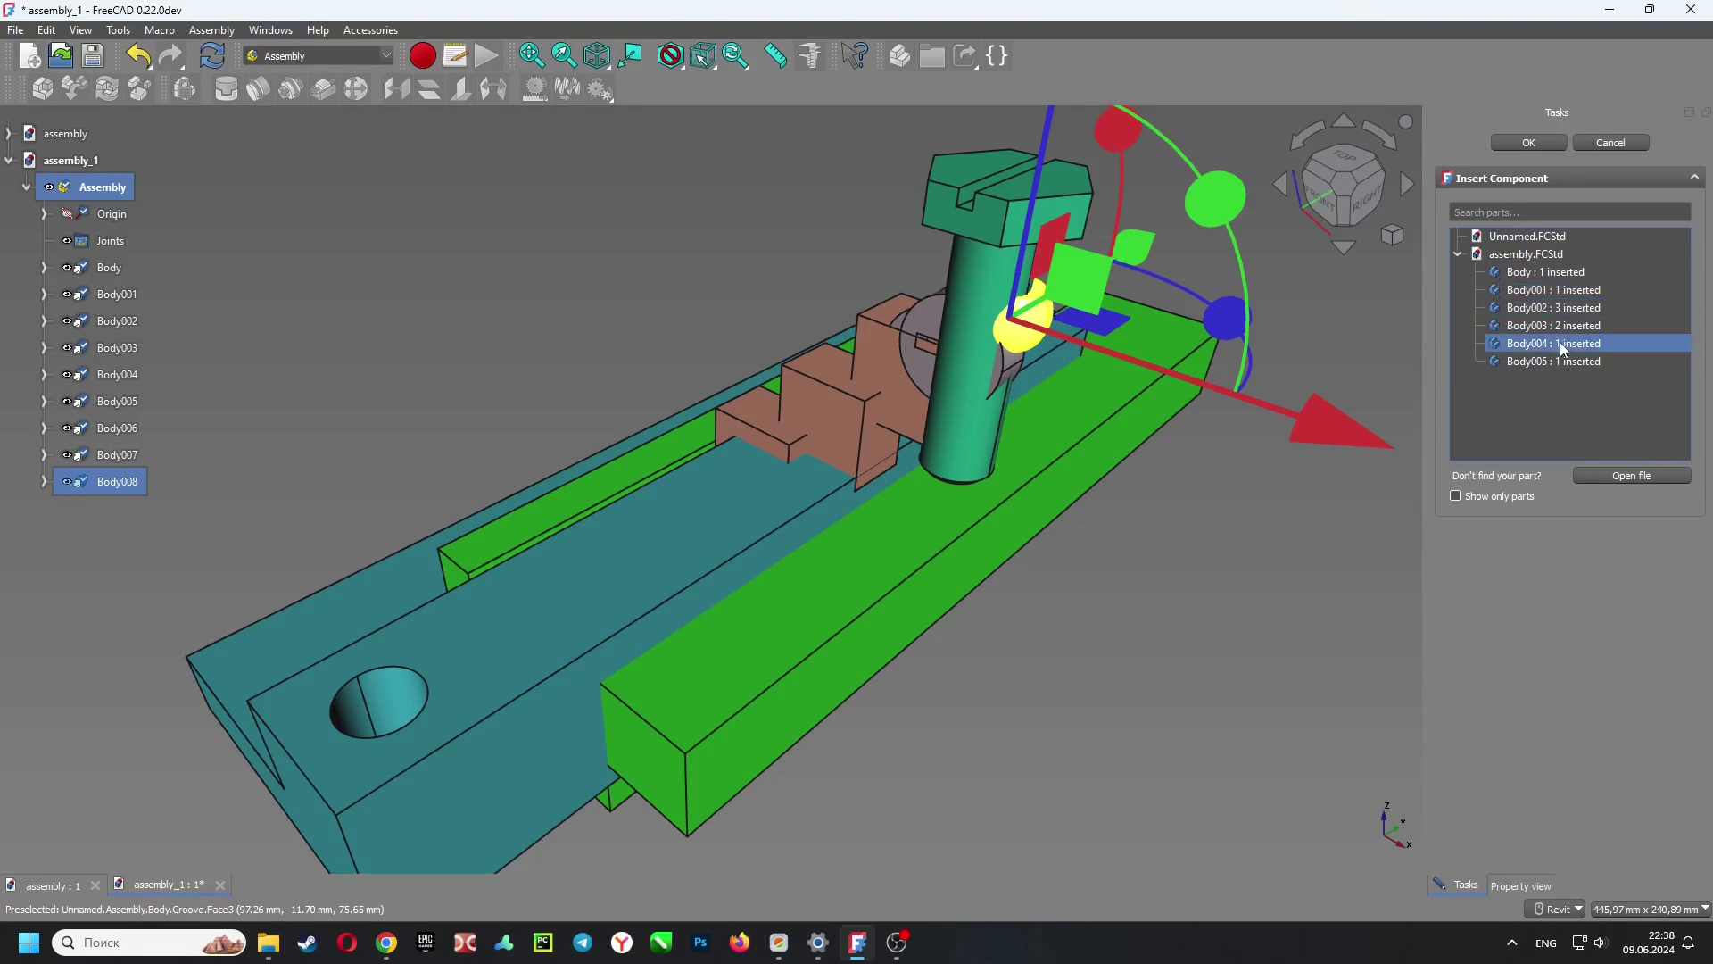
click(1530, 143)
Spread the bolt, ball, screws and cubes freely above the teal part, and move the green Body in front of it
scroll(986, 466, down, 5)
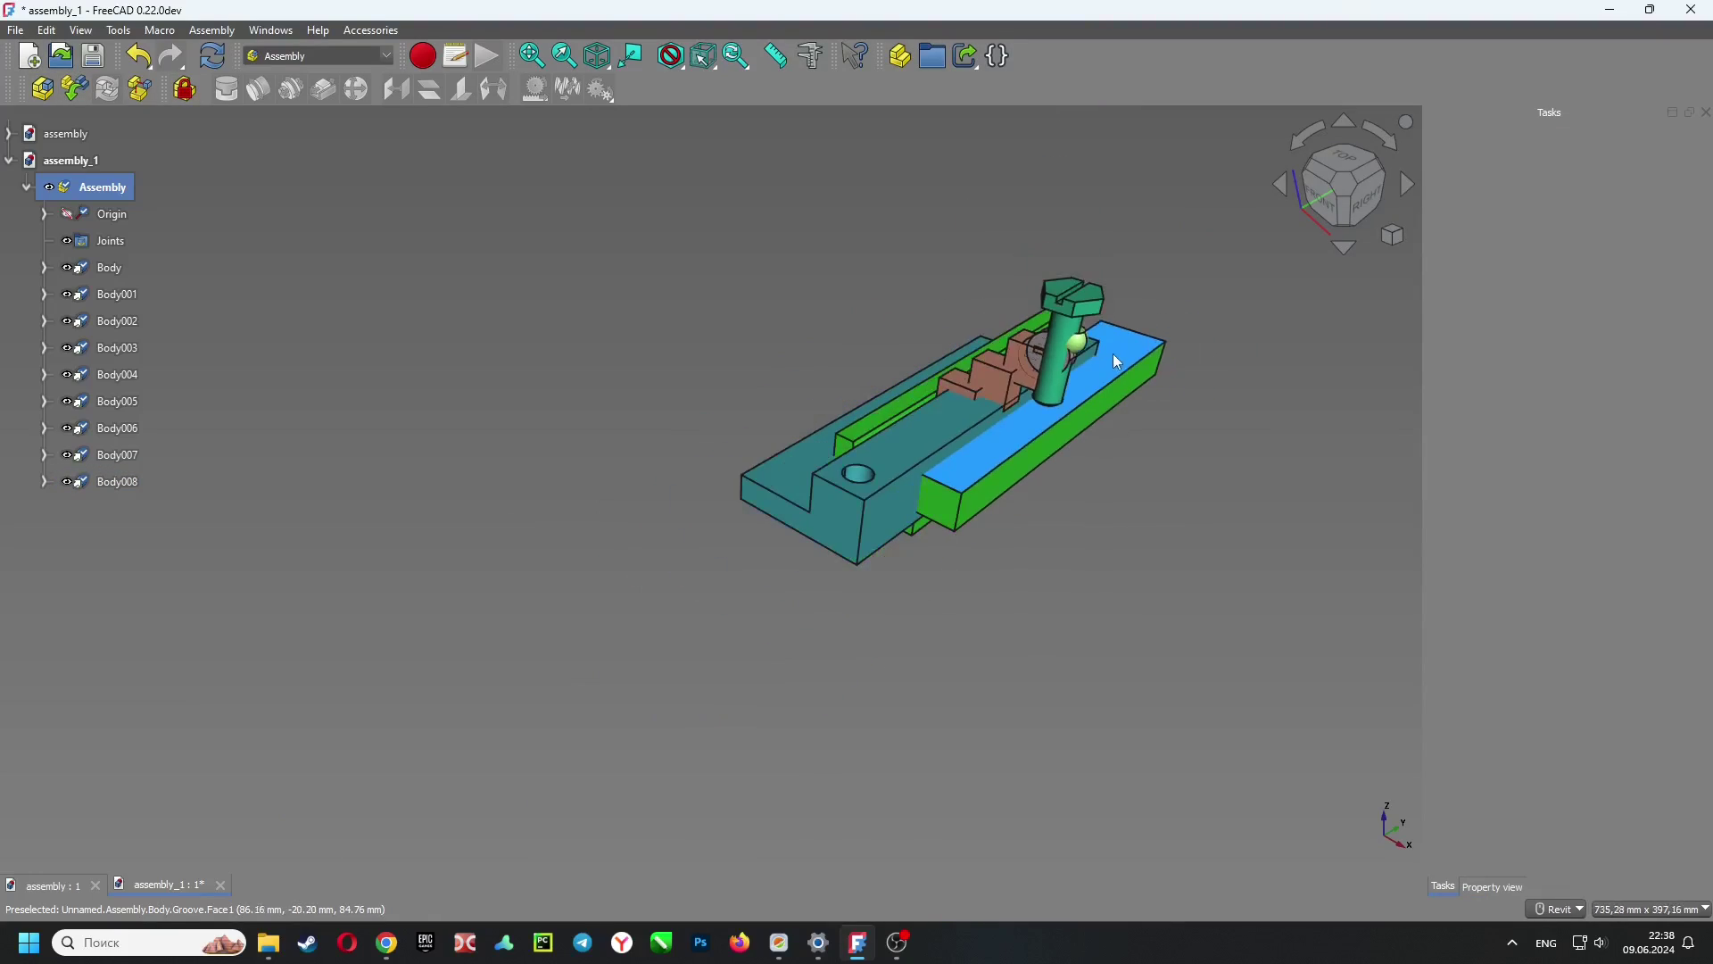
drag(986, 466, 1120, 516)
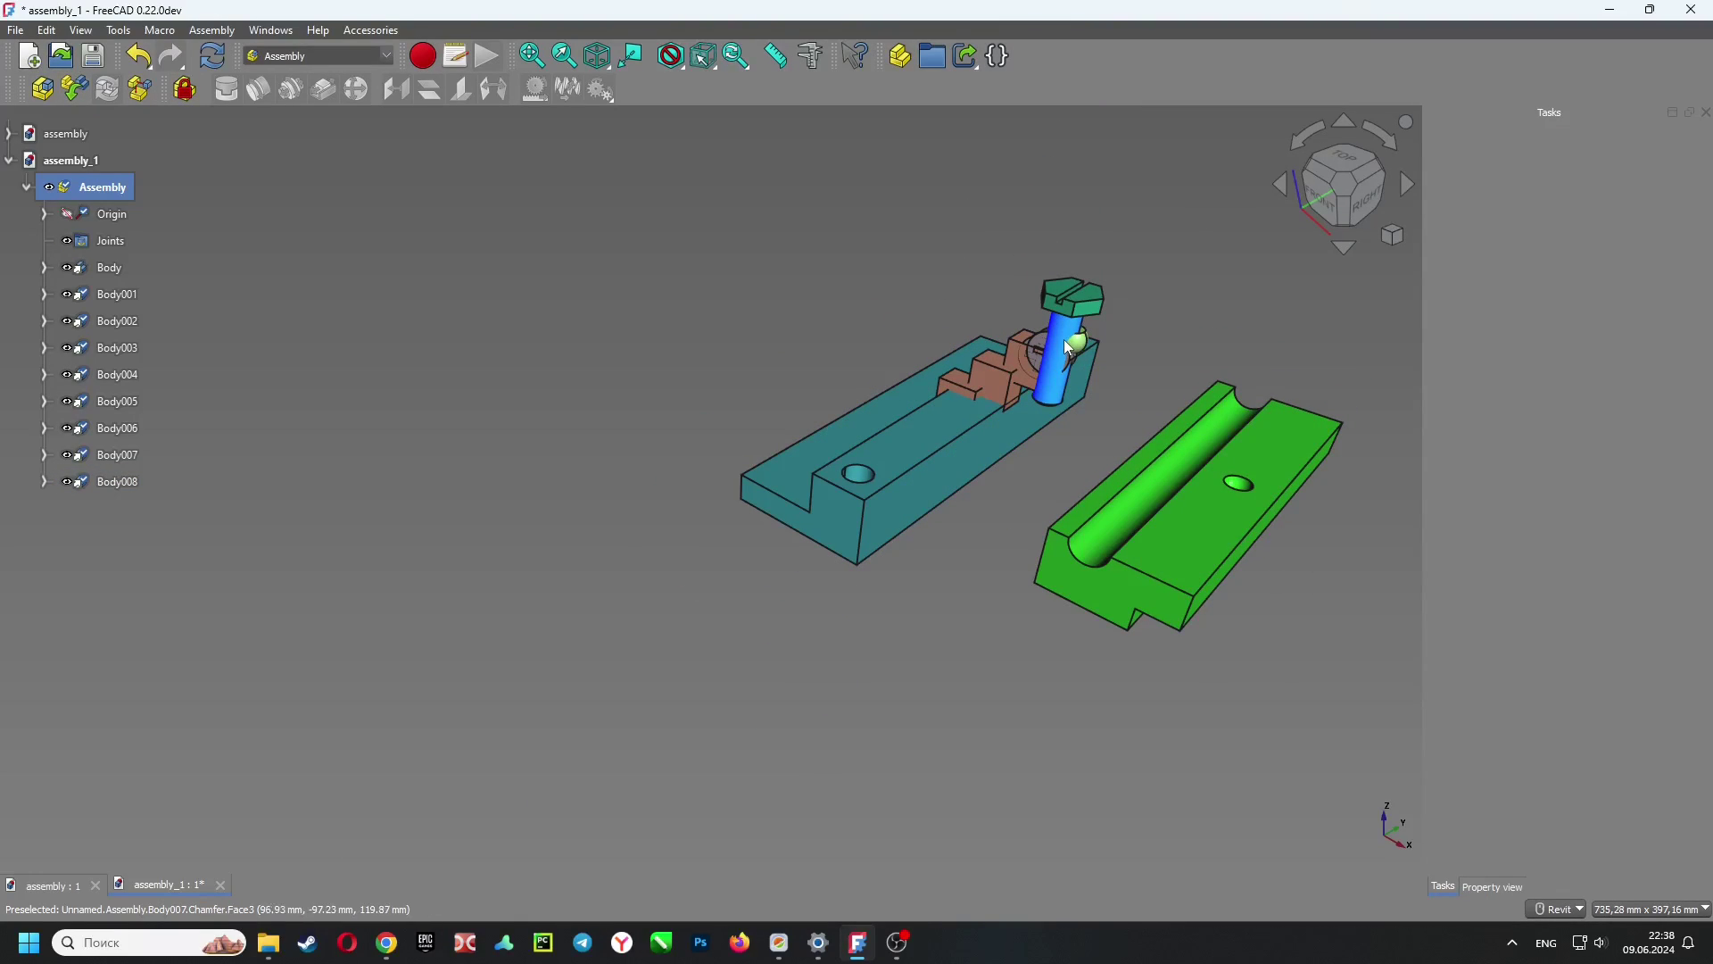
drag(1091, 355, 836, 266)
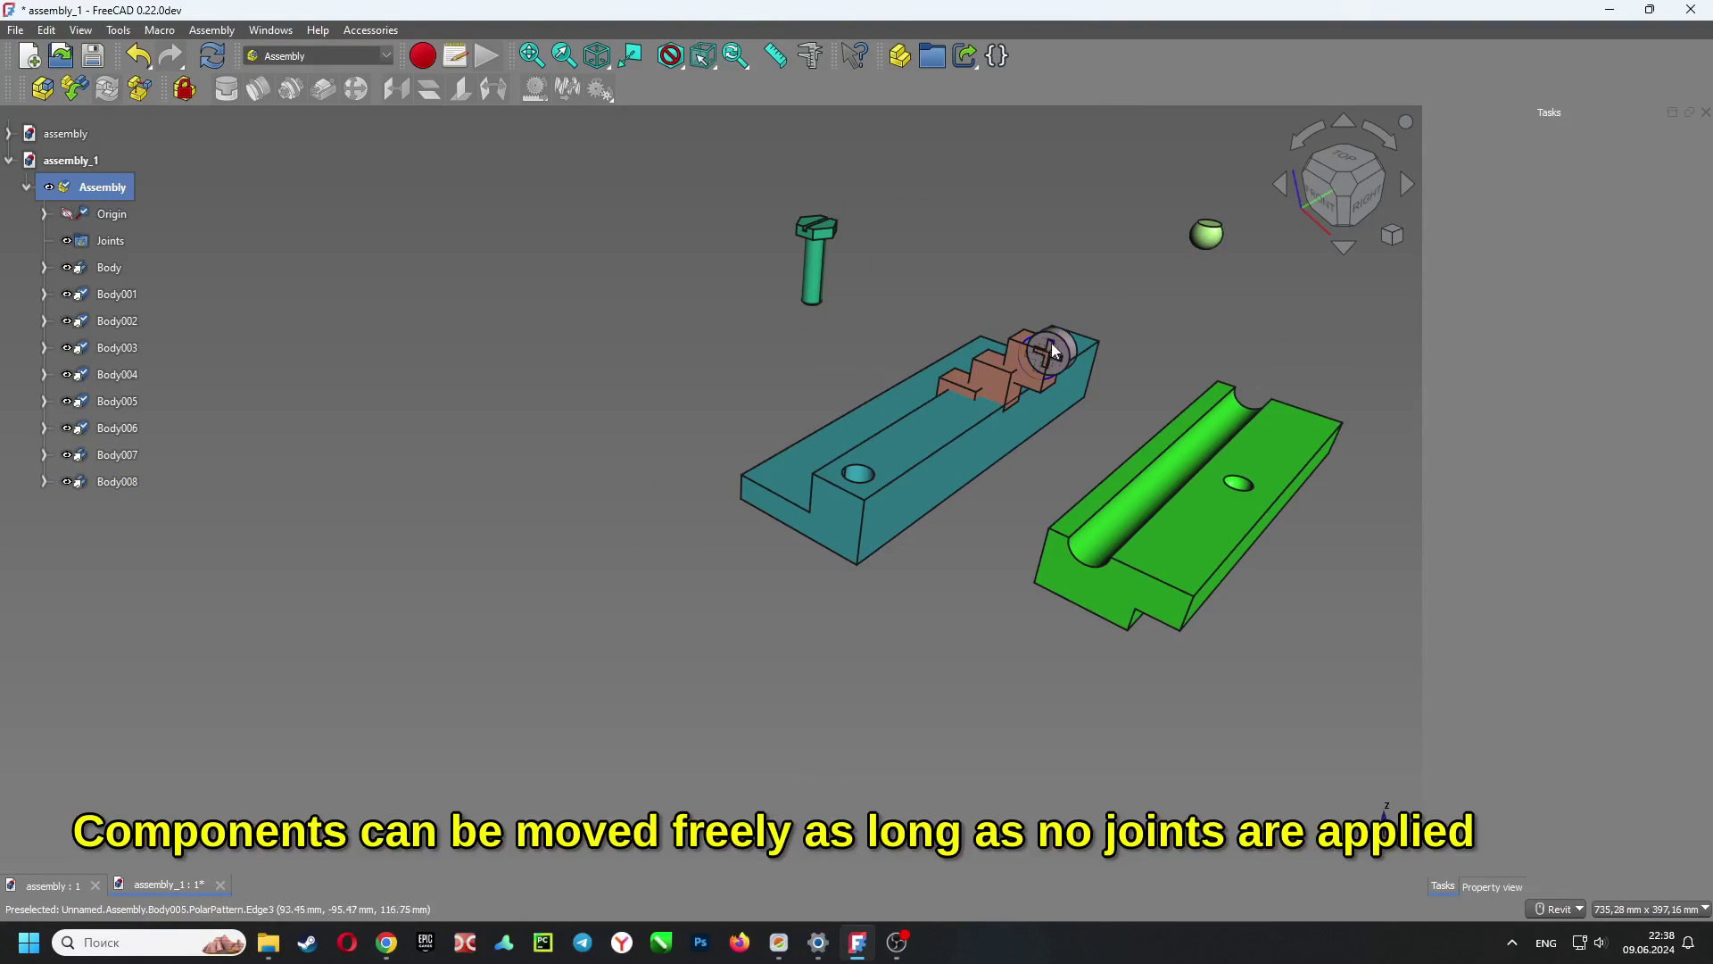
drag(1053, 350, 1089, 292)
drag(1049, 360, 1016, 192)
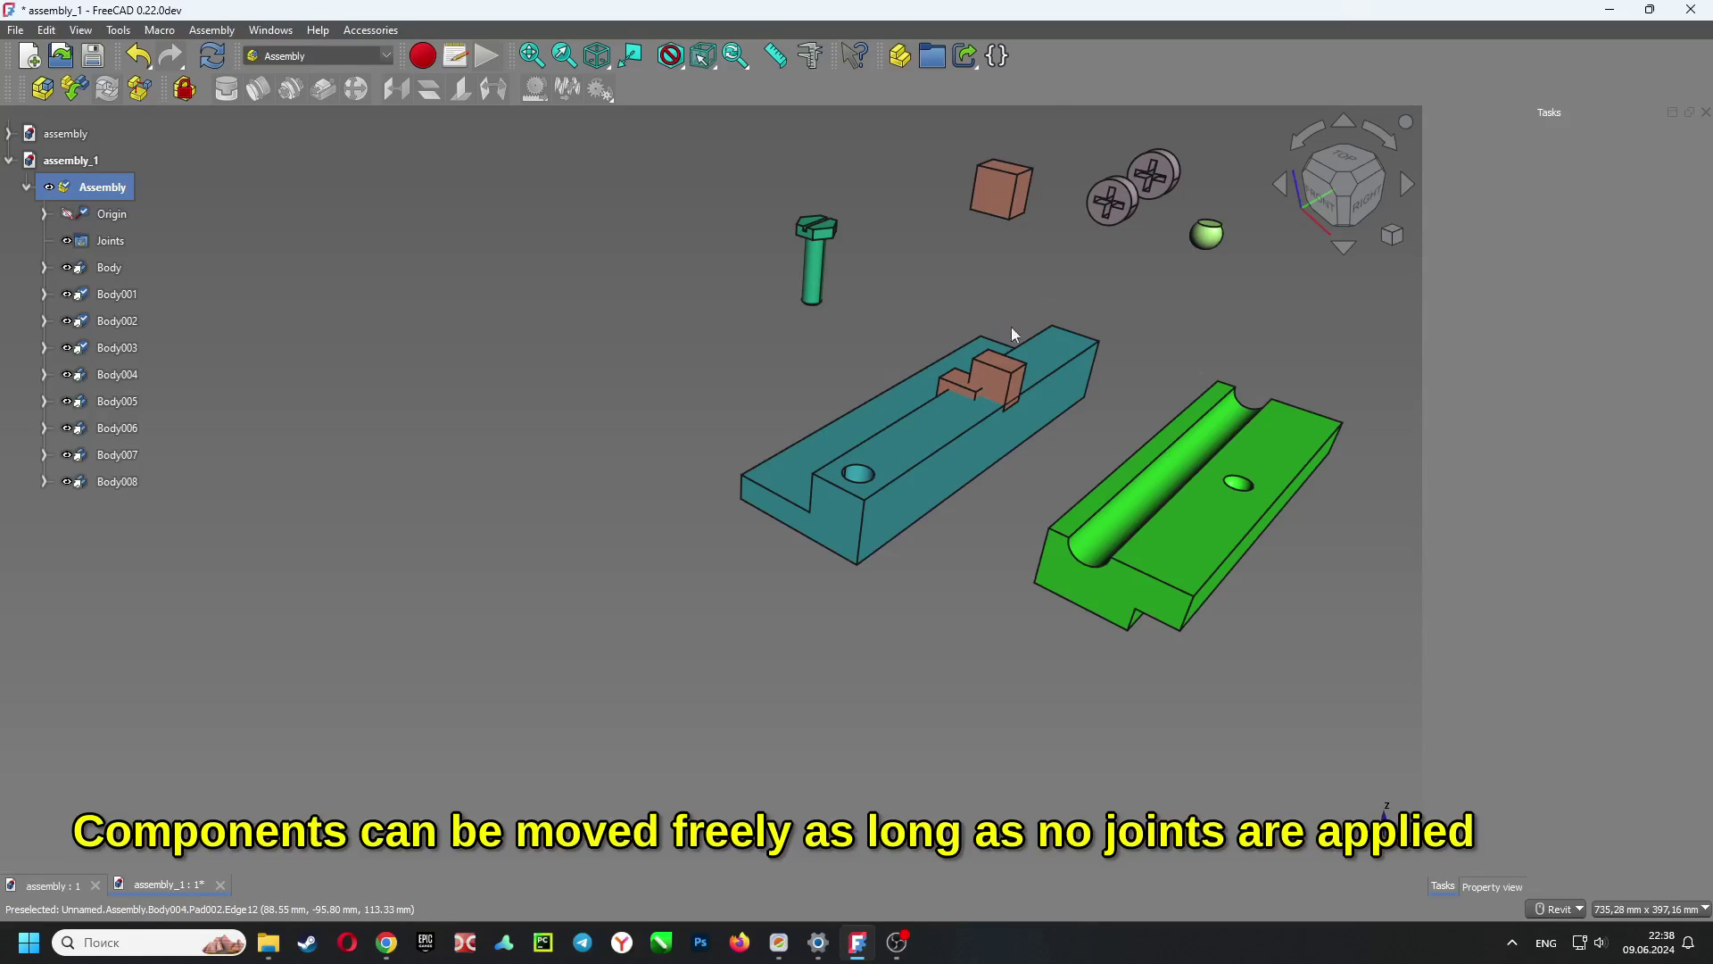
drag(987, 397, 1033, 274)
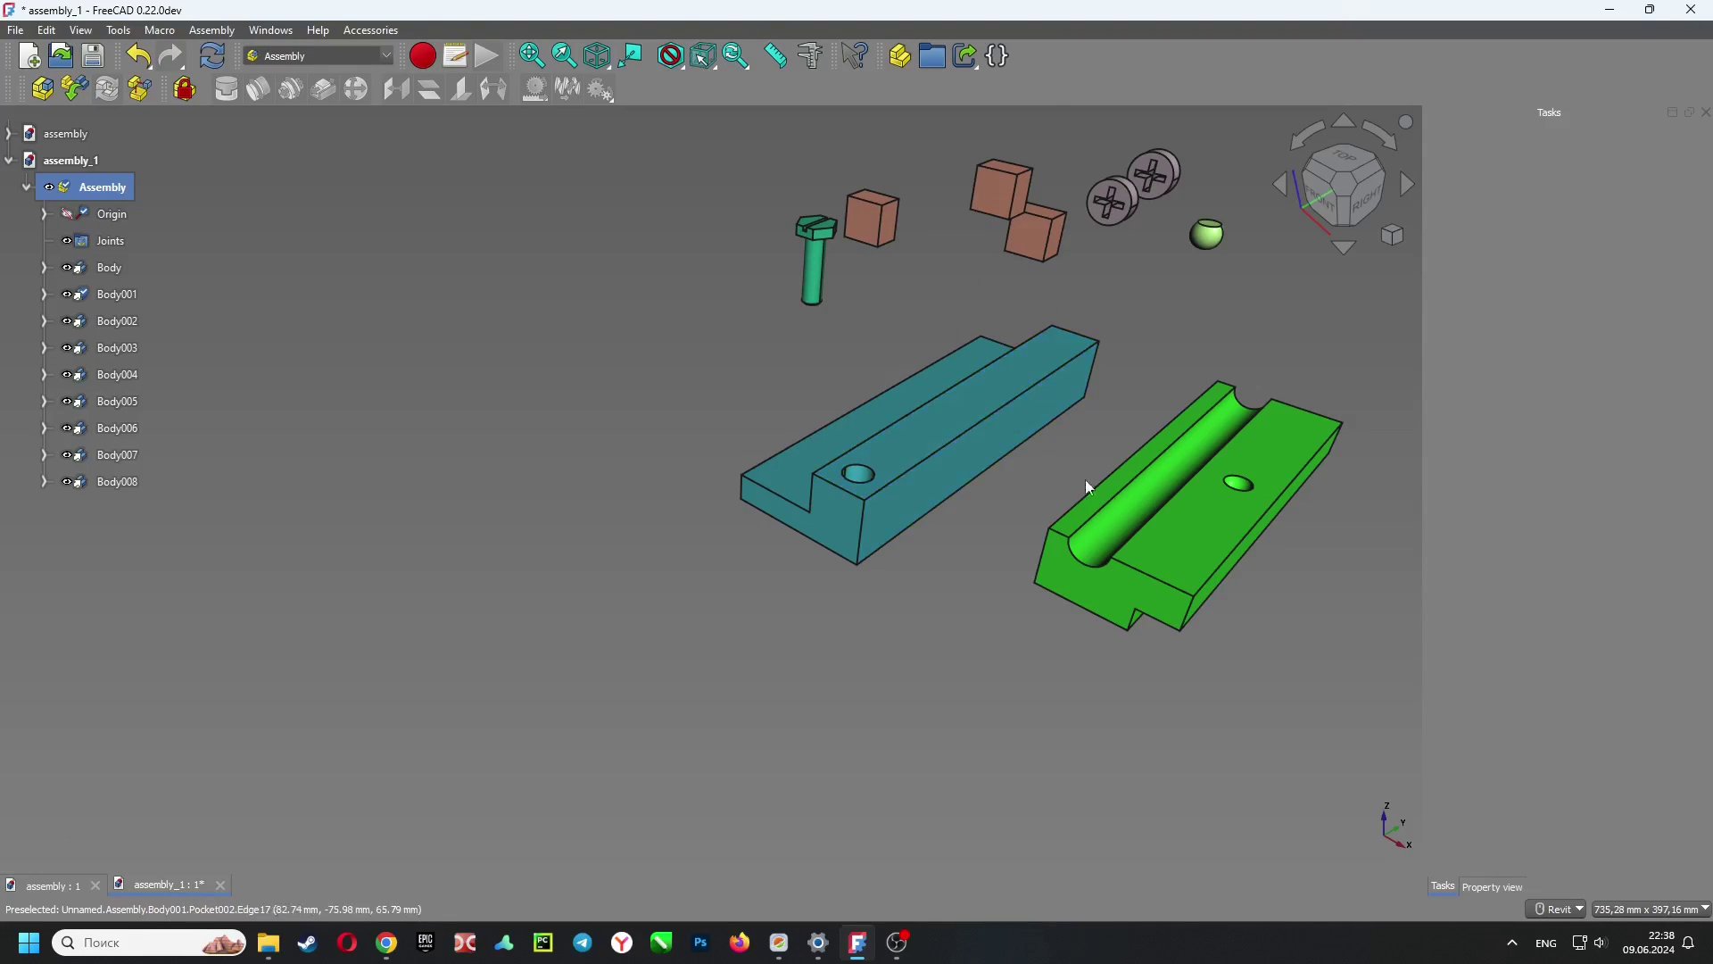
drag(1159, 539, 912, 493)
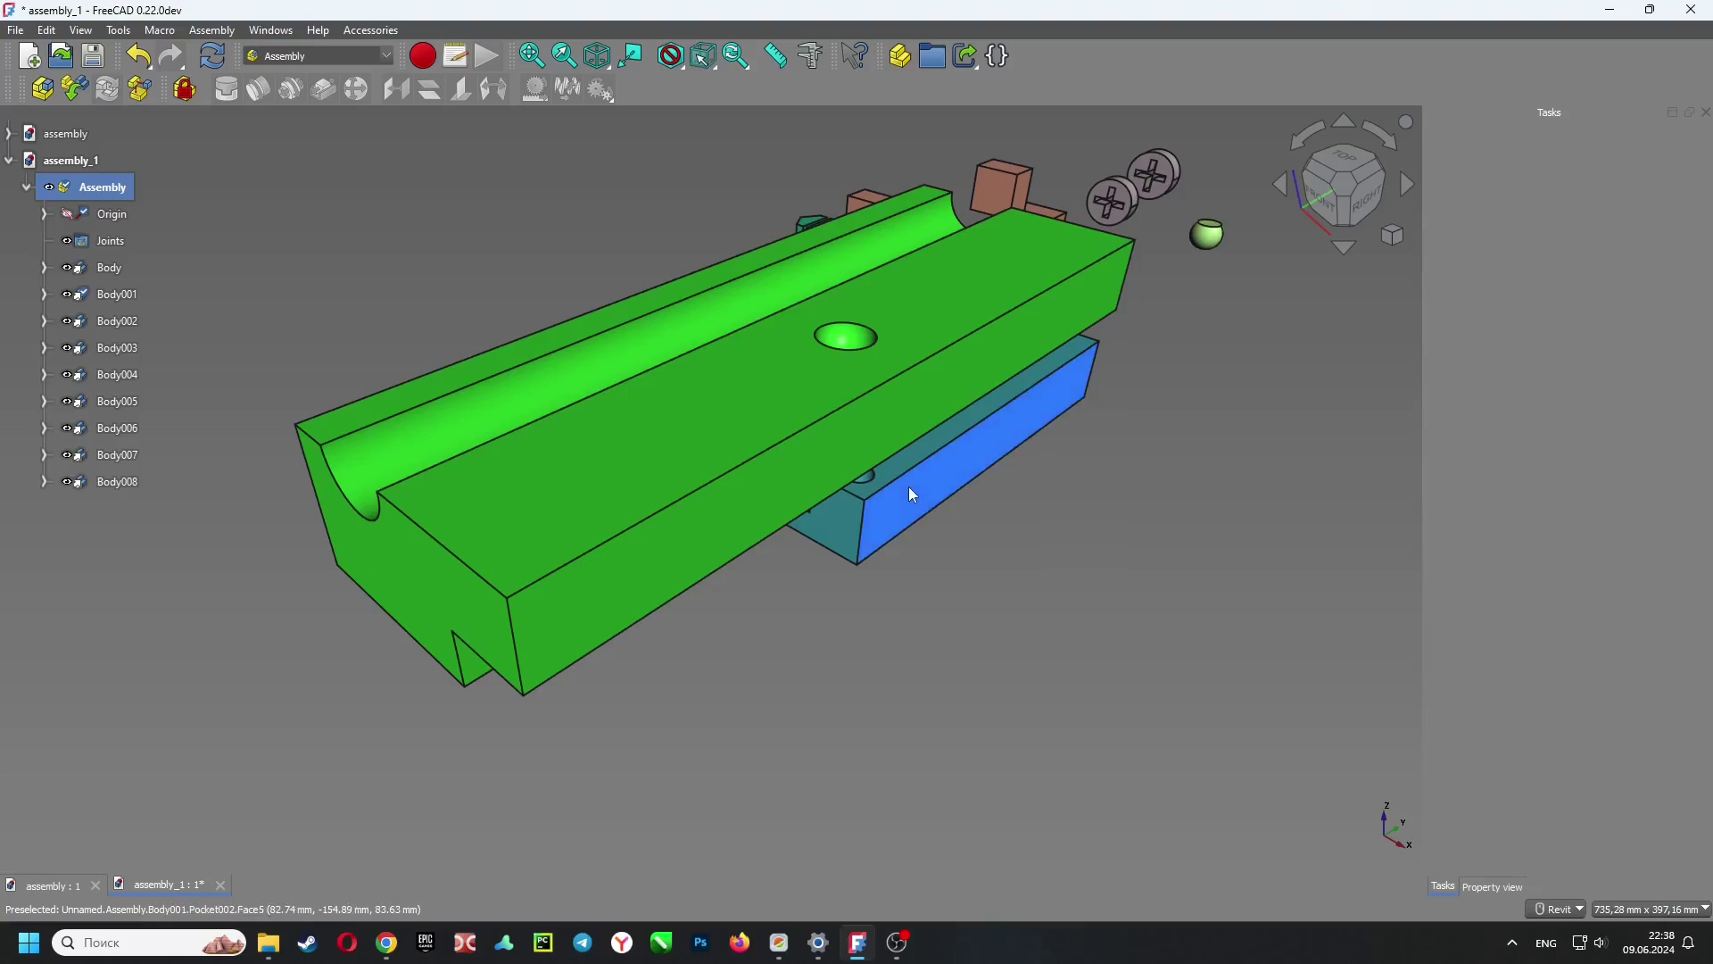
Ground the green Body so that it is locked in place as the assembly's reference component
scroll(915, 495, down, 3)
shift+middle_drag(1003, 472, 1057, 473)
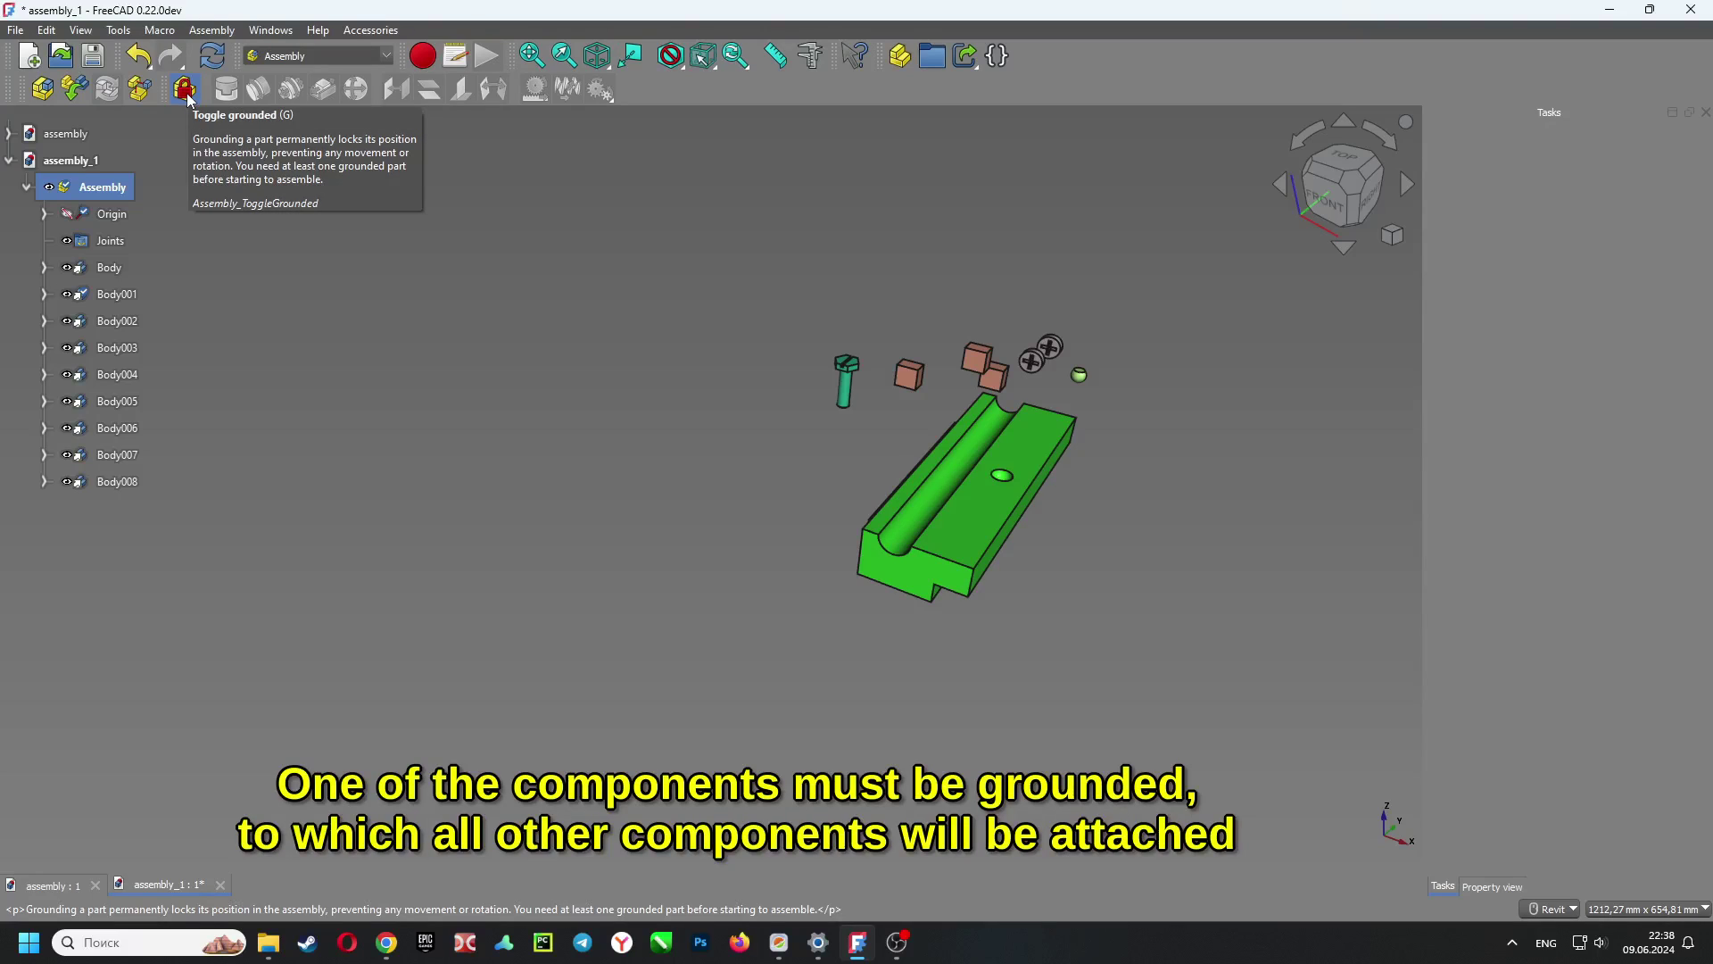
click(108, 267)
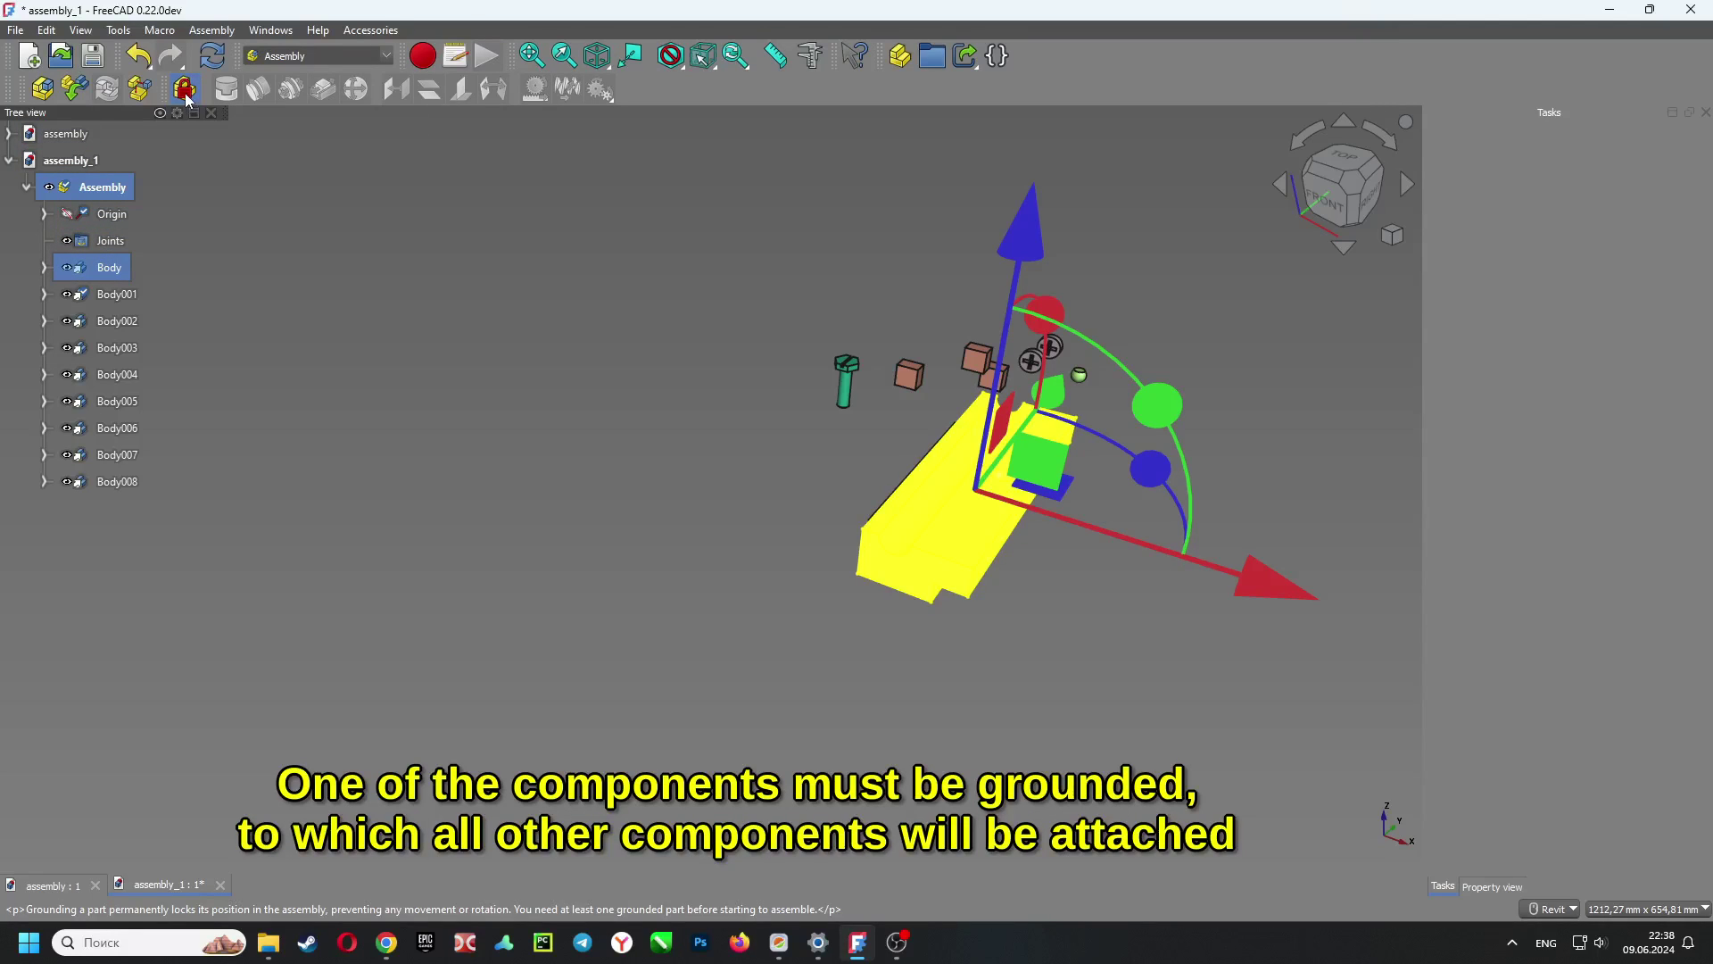
click(1115, 528)
Set up a Fixed joint between the outer side face of Body001's low ledge and the step side face of the grounded Body
scroll(1116, 524, up, 2)
shift+middle_drag(1084, 491, 1162, 448)
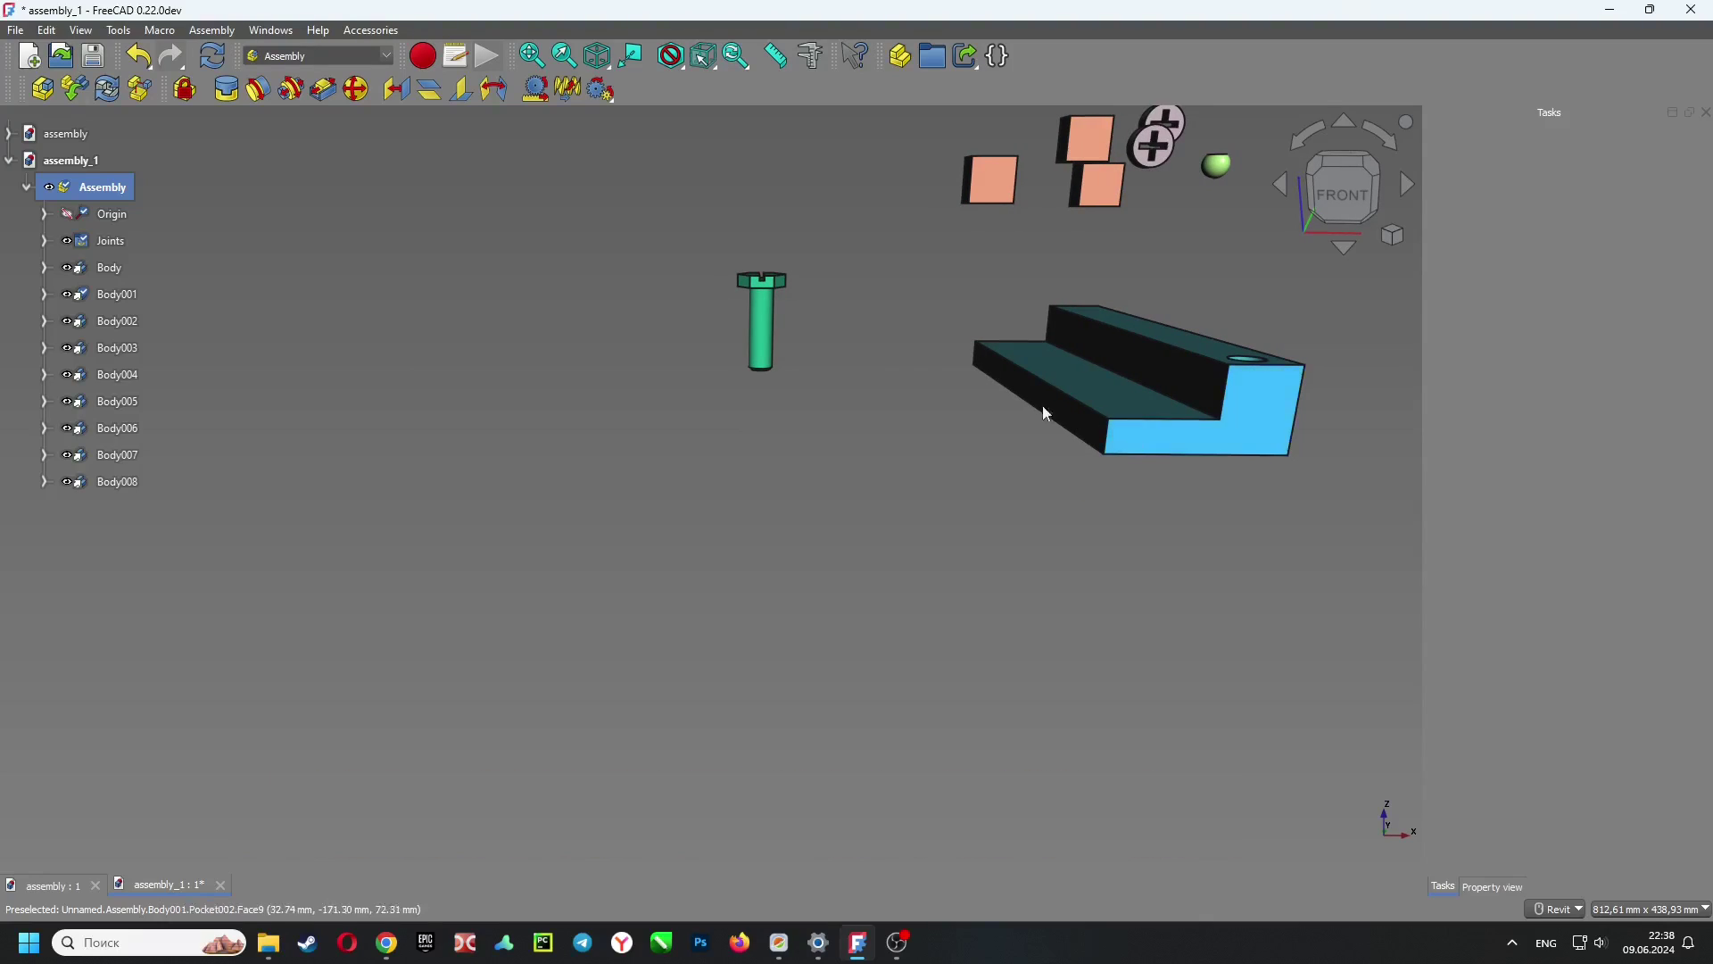
click(228, 89)
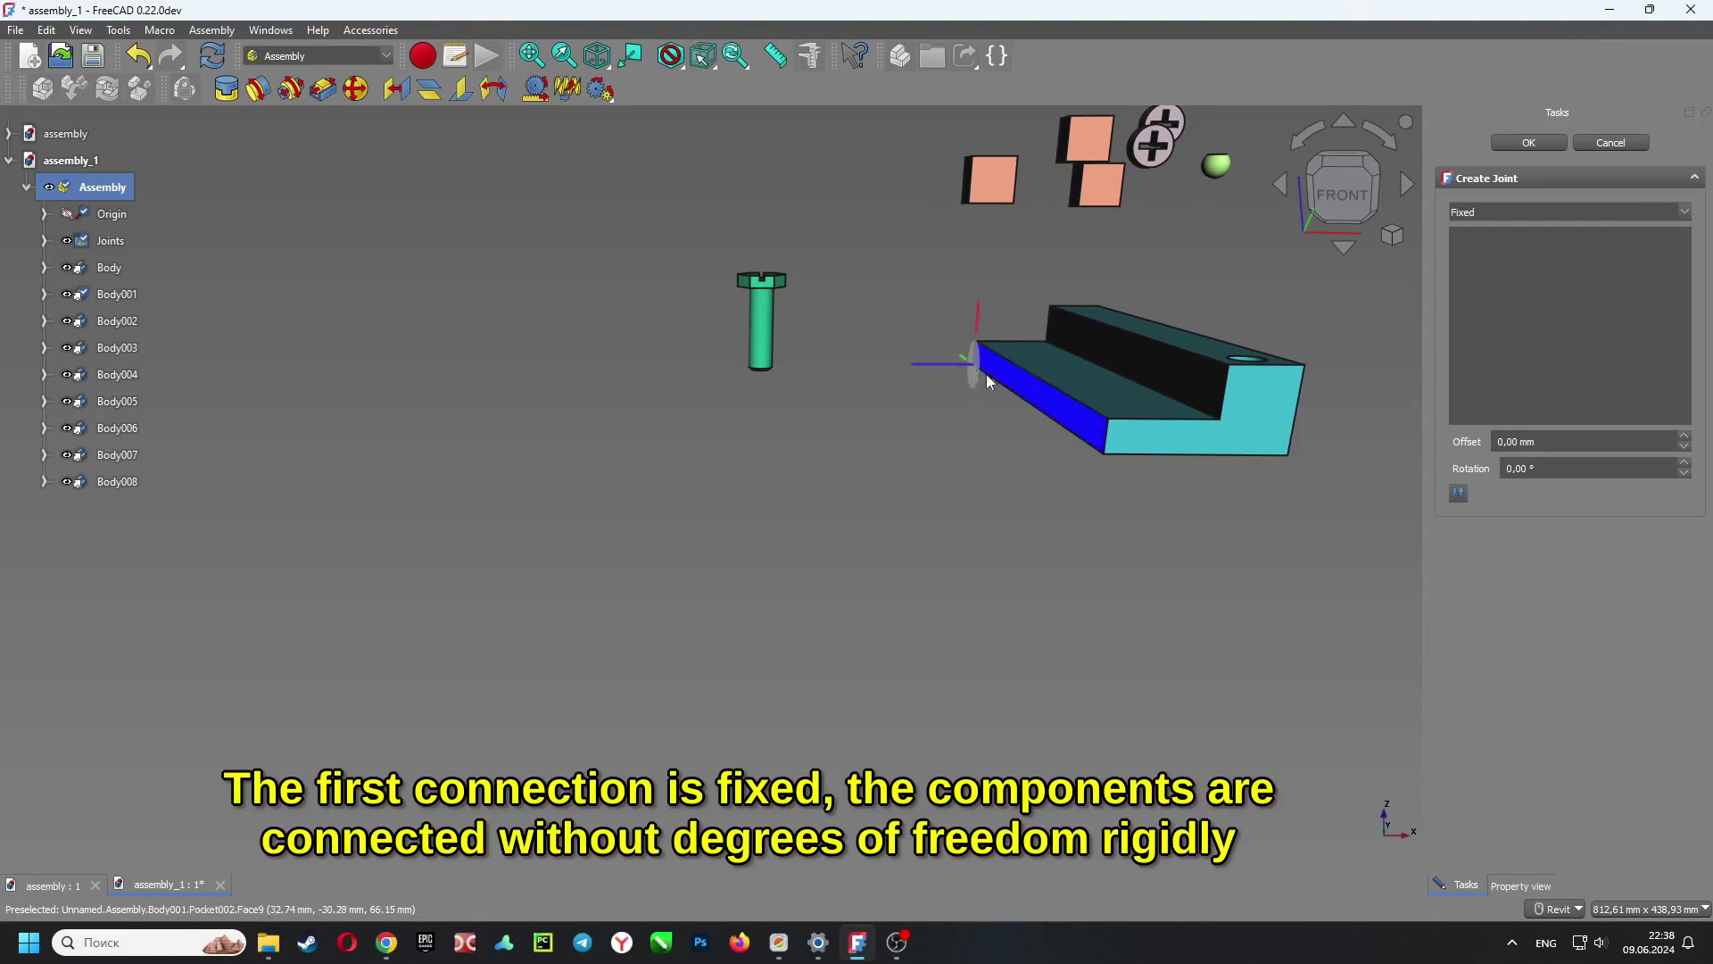
click(1019, 384)
scroll(896, 394, down, 2)
scroll(896, 389, down, 2)
shift+middle_drag(1012, 350, 763, 228)
scroll(945, 271, up, 2)
shift+middle_drag(945, 271, 1105, 439)
click(901, 244)
scroll(1037, 446, up, 3)
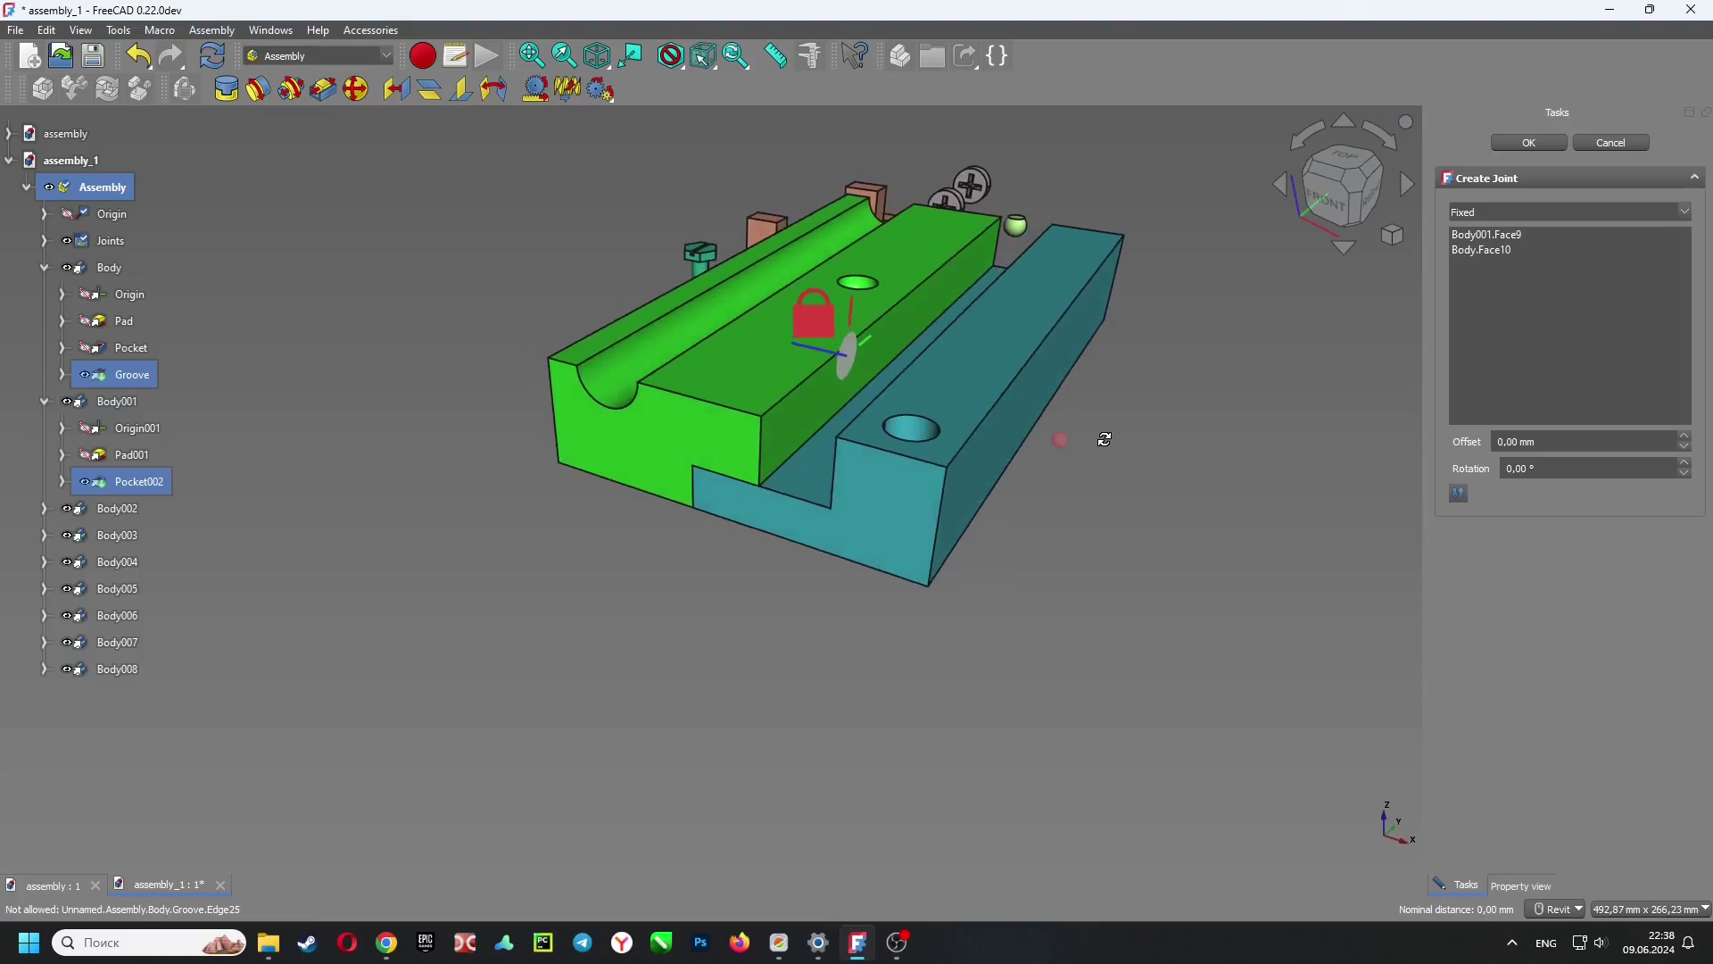
Try reversing the fixed joint with a -4 mm offset and small rotations, reset offset and rotation to 0, and accept the joint
click(1463, 495)
click(1462, 494)
scroll(1572, 440, down, 4)
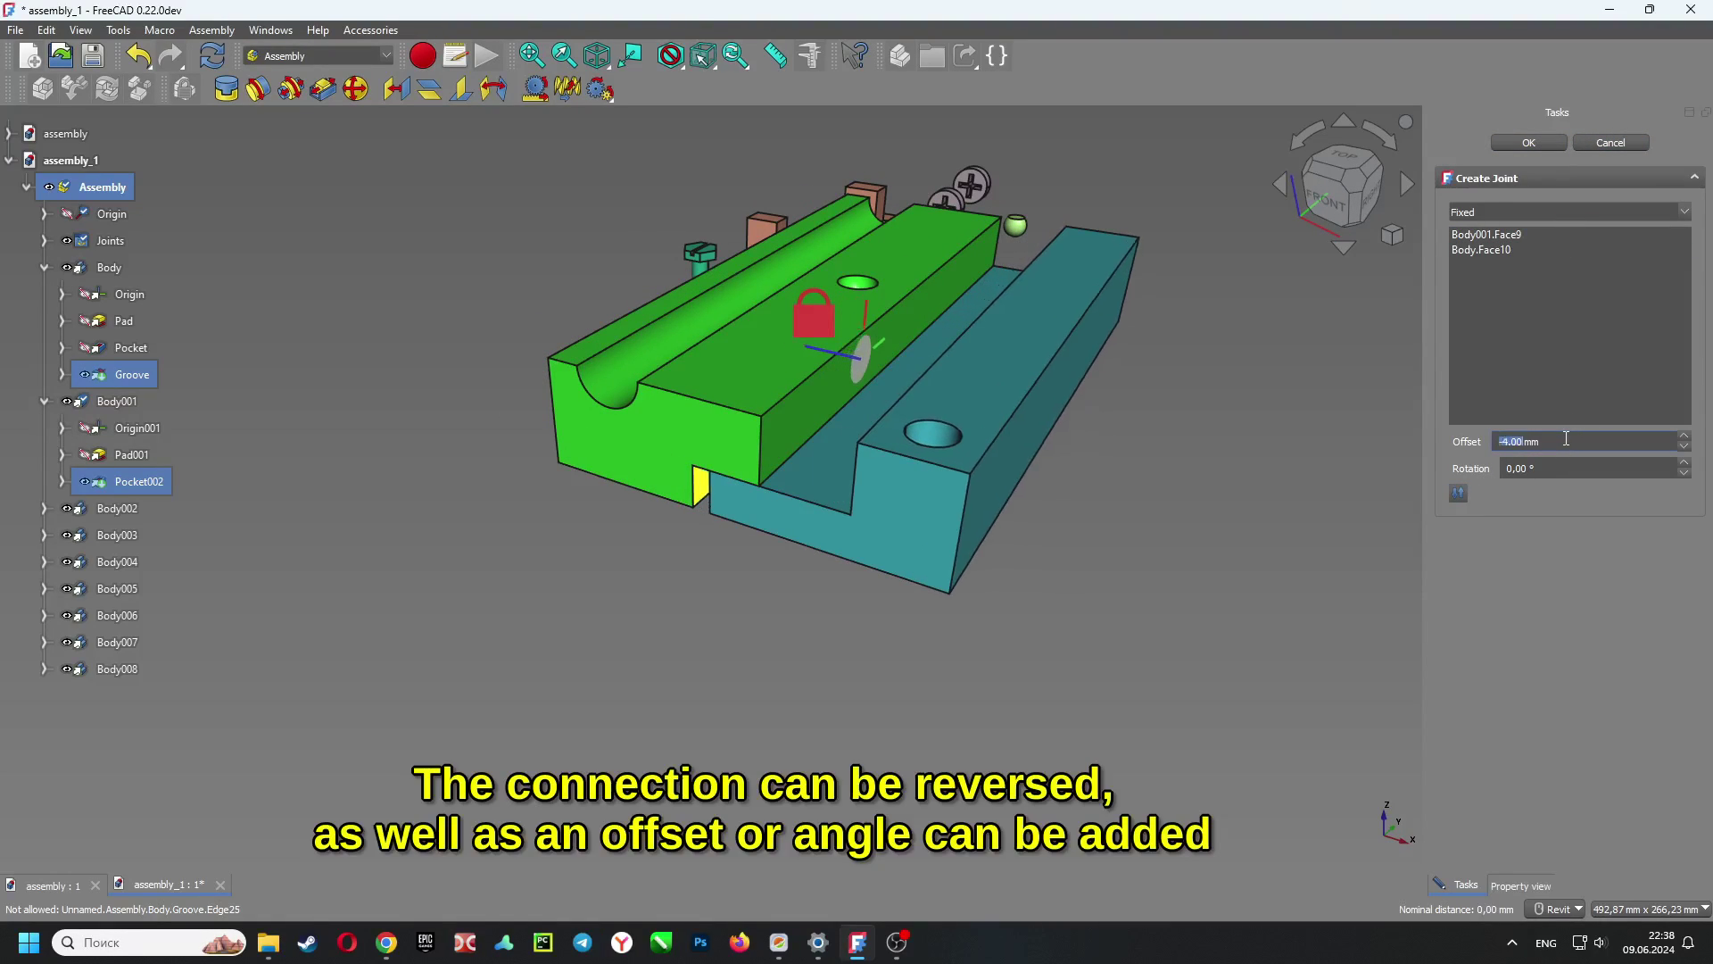
scroll(1559, 467, down, 3)
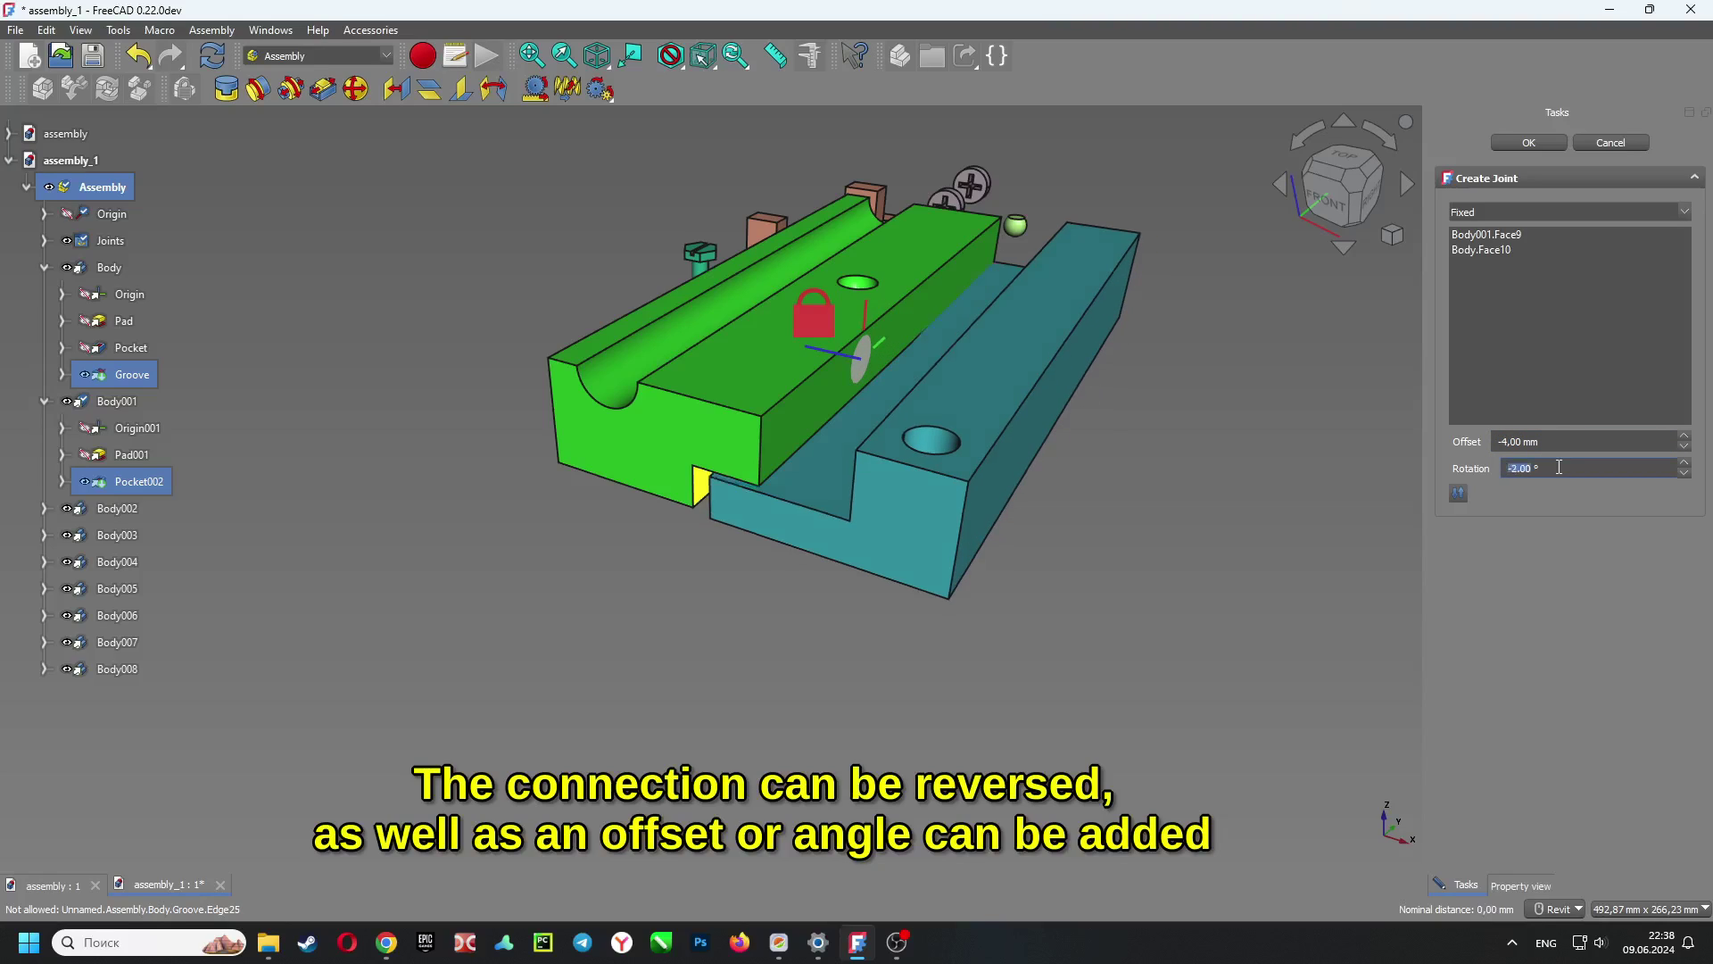
scroll(1559, 467, up, 4)
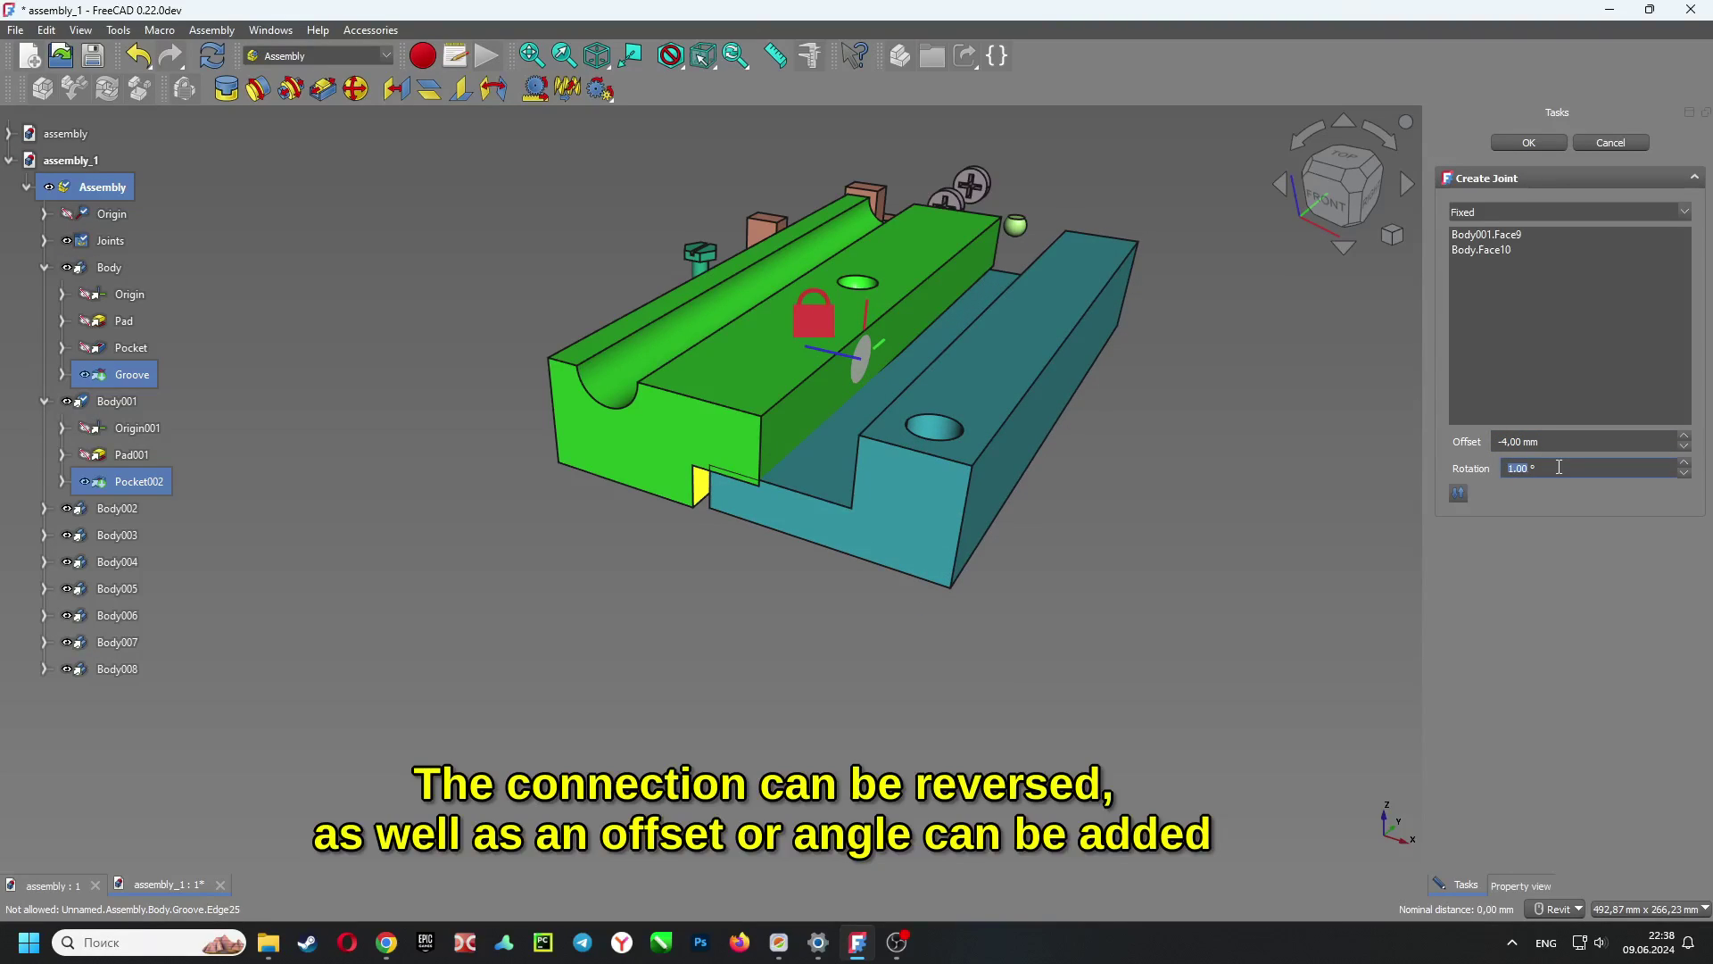
scroll(1560, 467, down, 1)
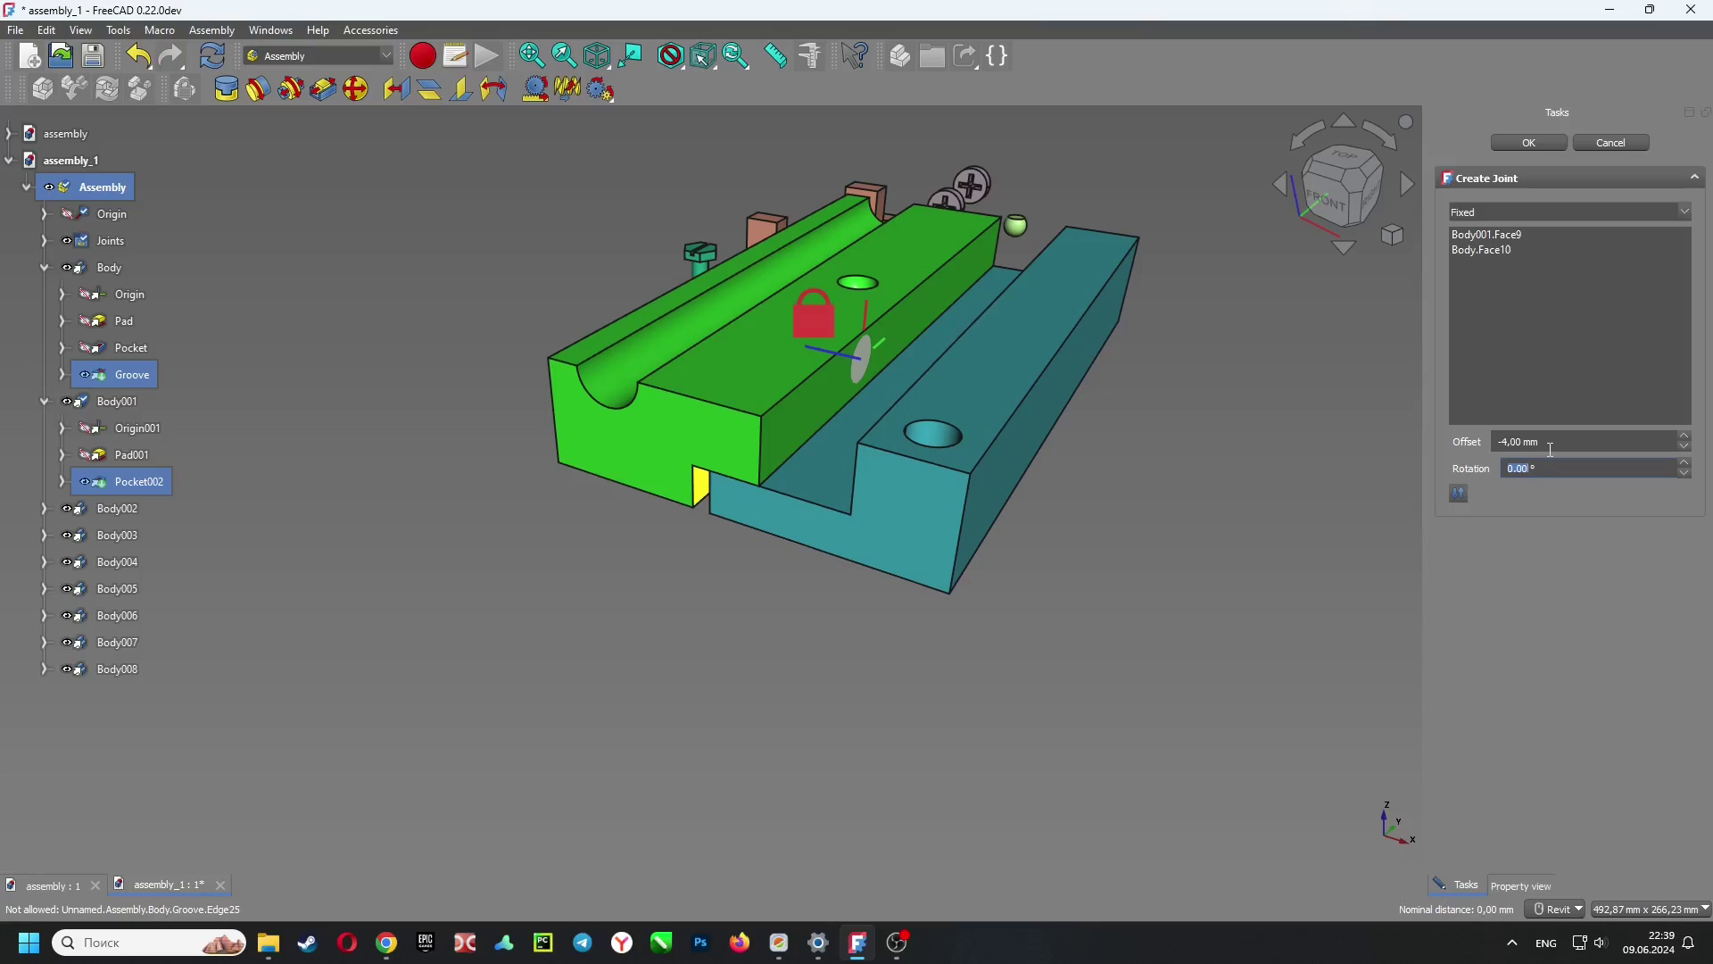
text(0)
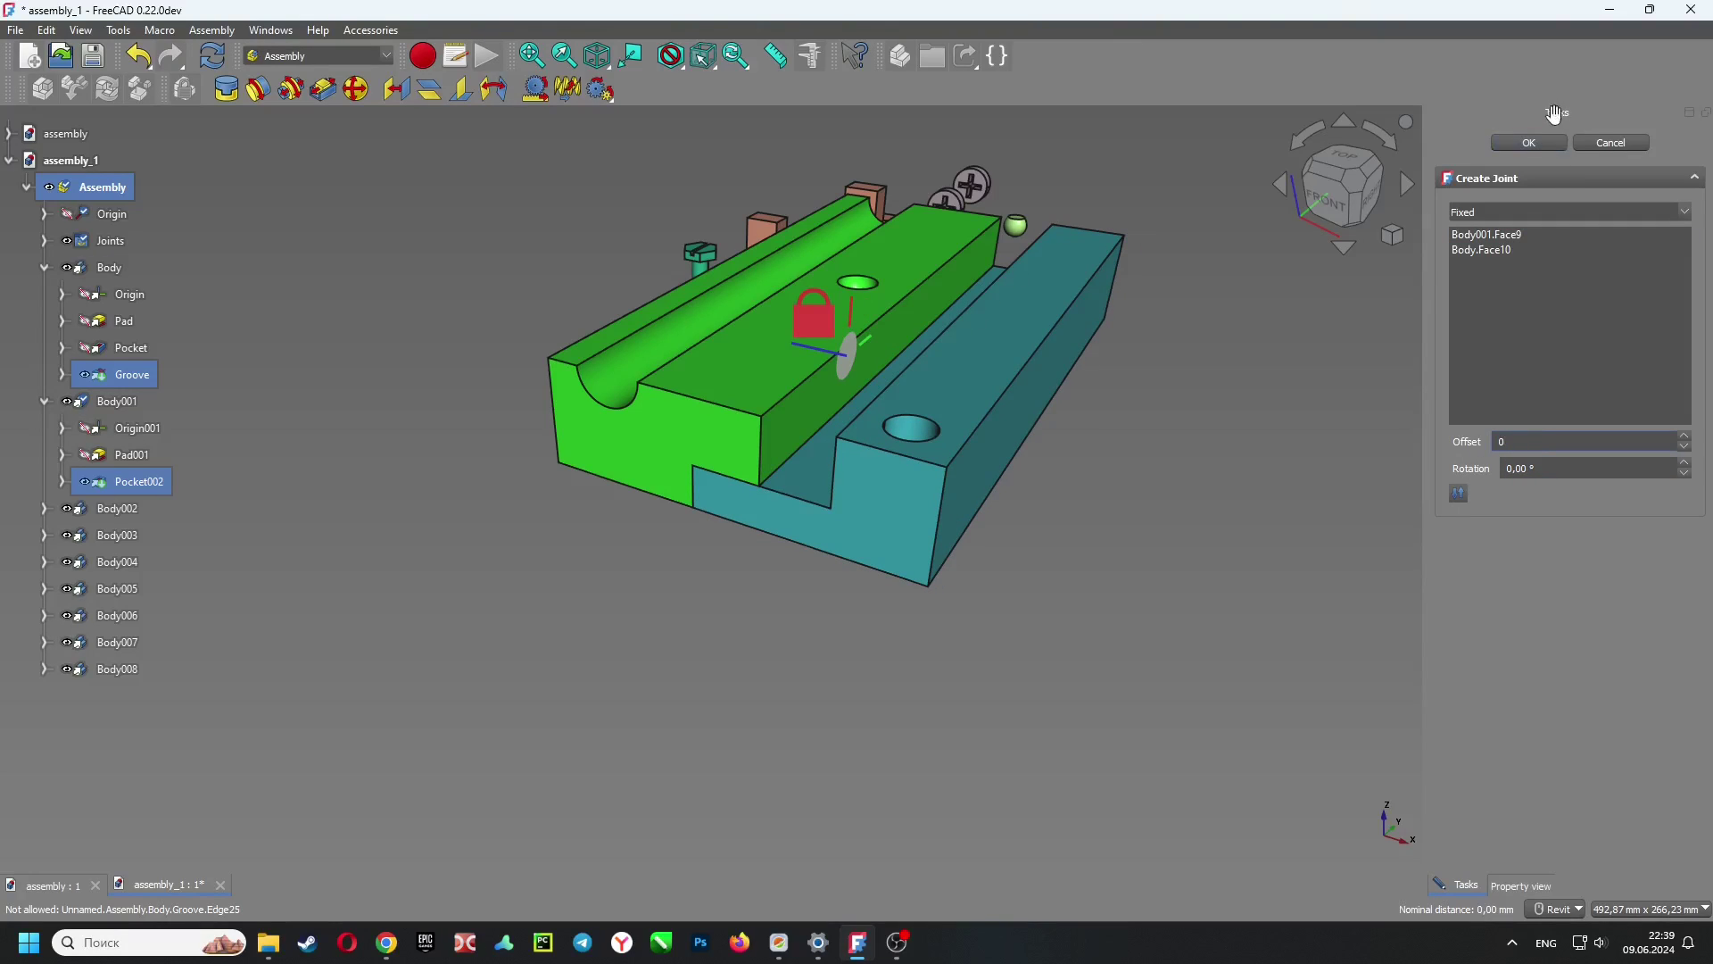
click(1535, 148)
Set up a Revolute joint between the bolt's cylindrical shank and the upper hole edge of the teal Body001
middle_drag(1158, 330, 1174, 386)
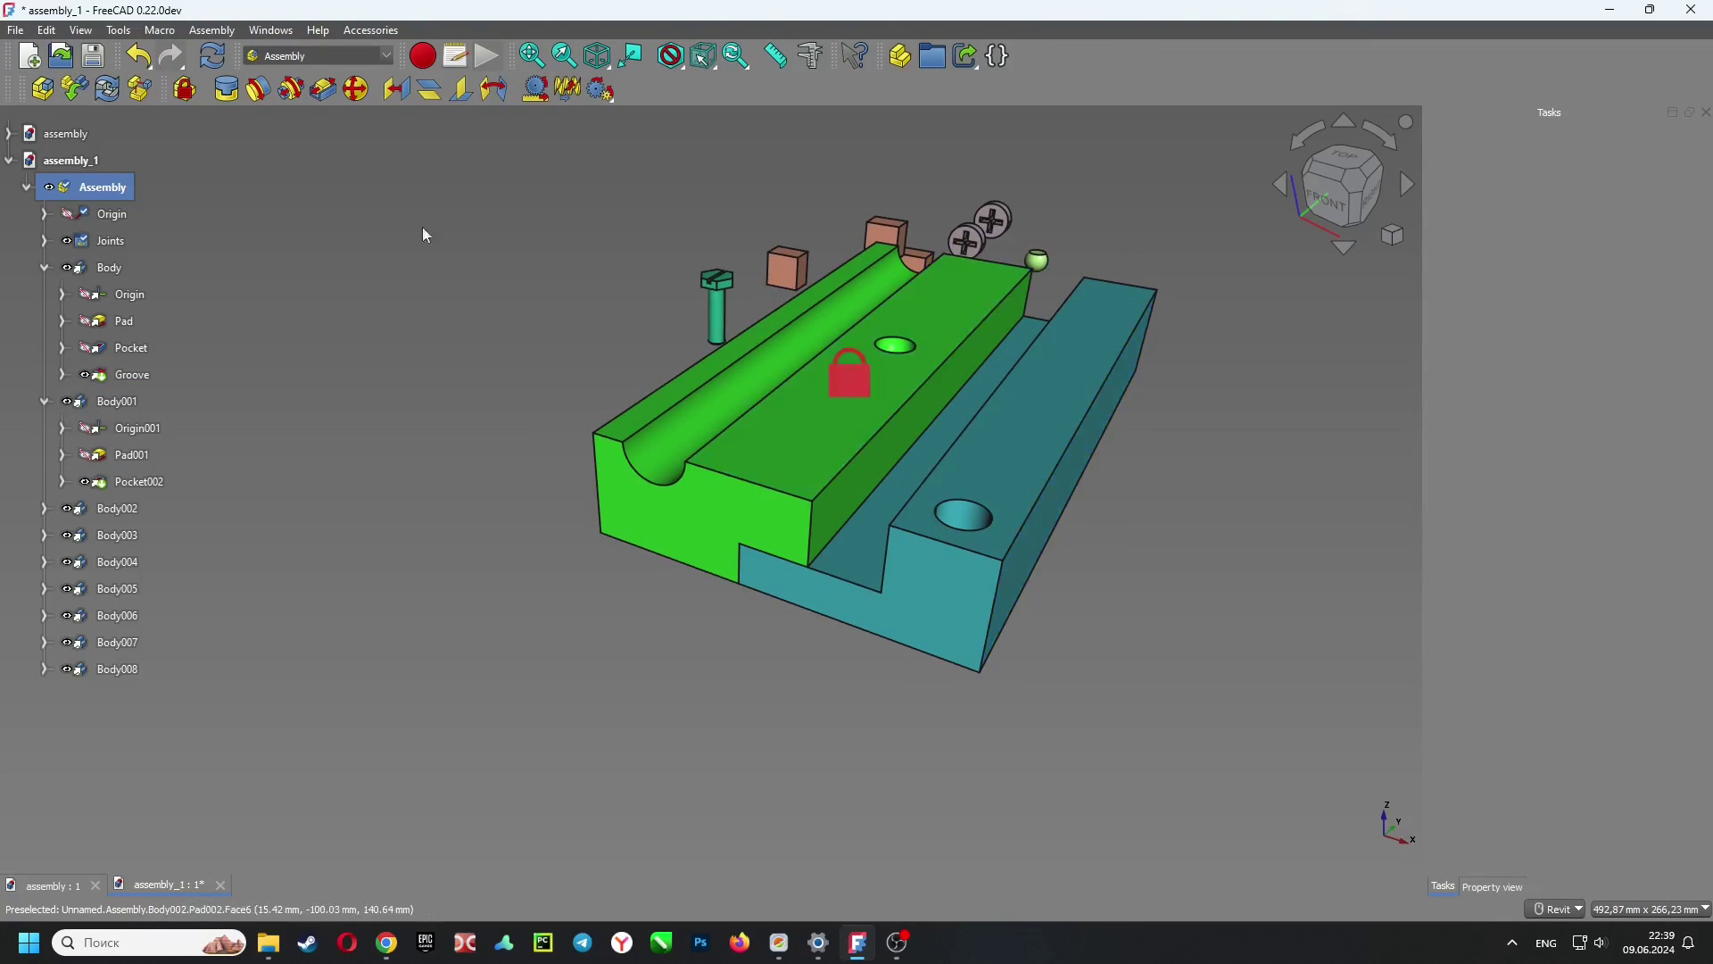
click(257, 91)
shift+middle_drag(623, 287, 783, 222)
scroll(568, 519, up, 1)
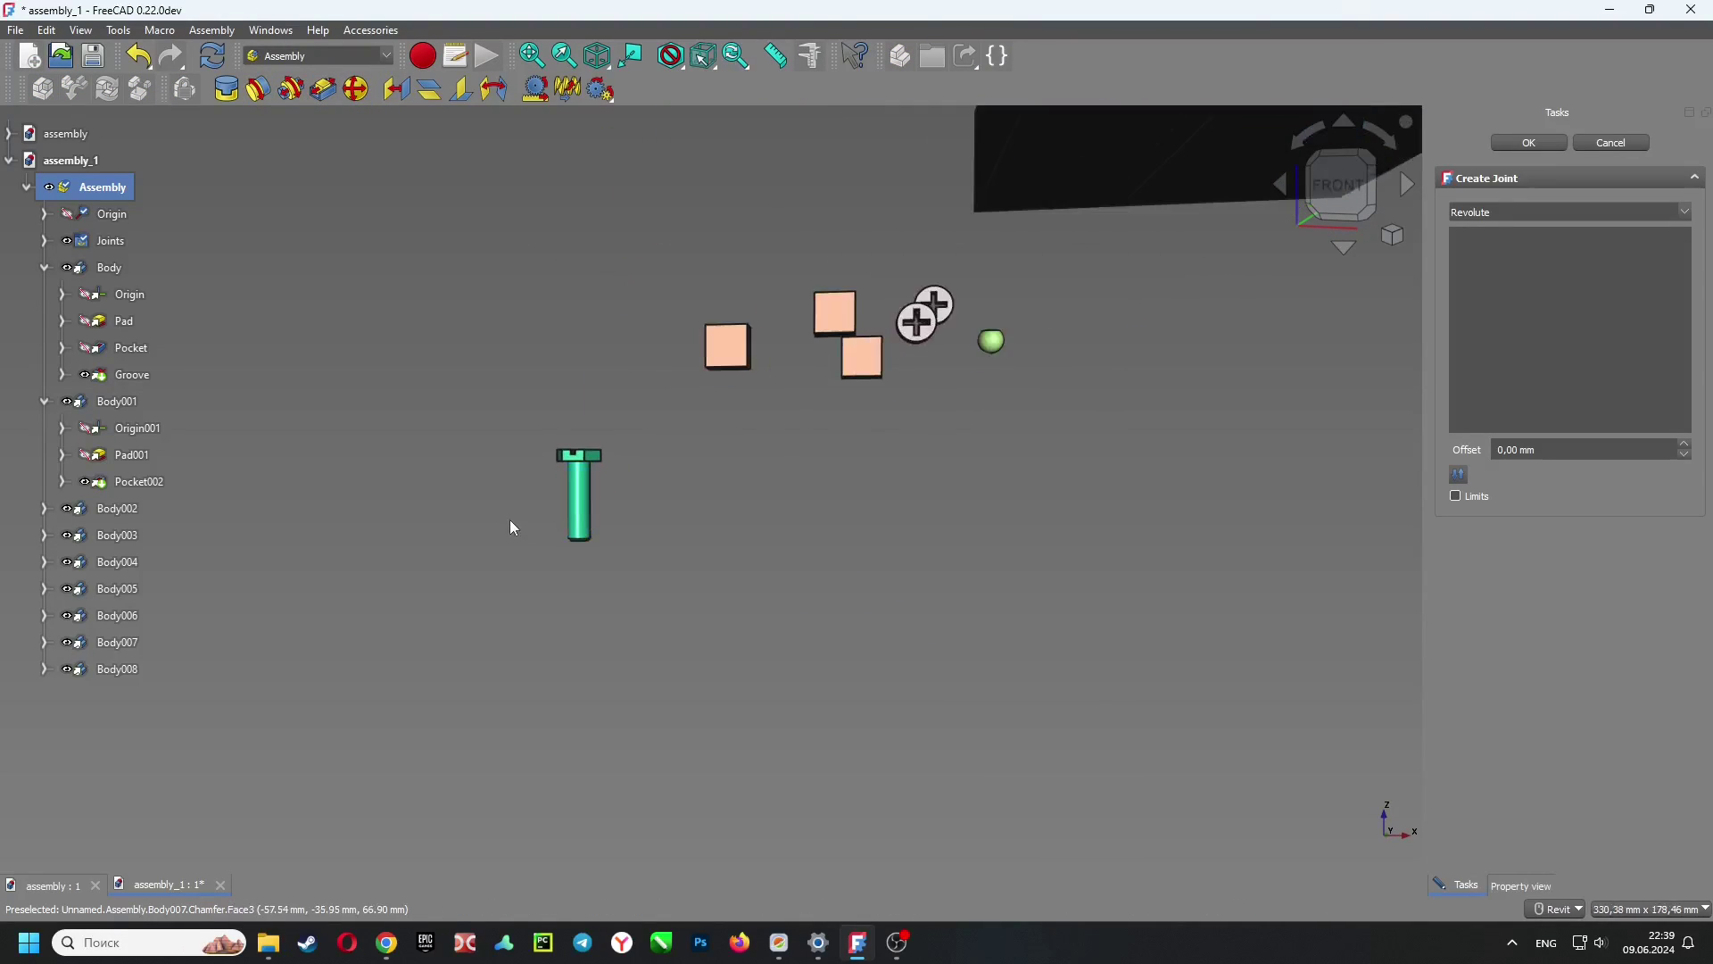
scroll(544, 491, up, 5)
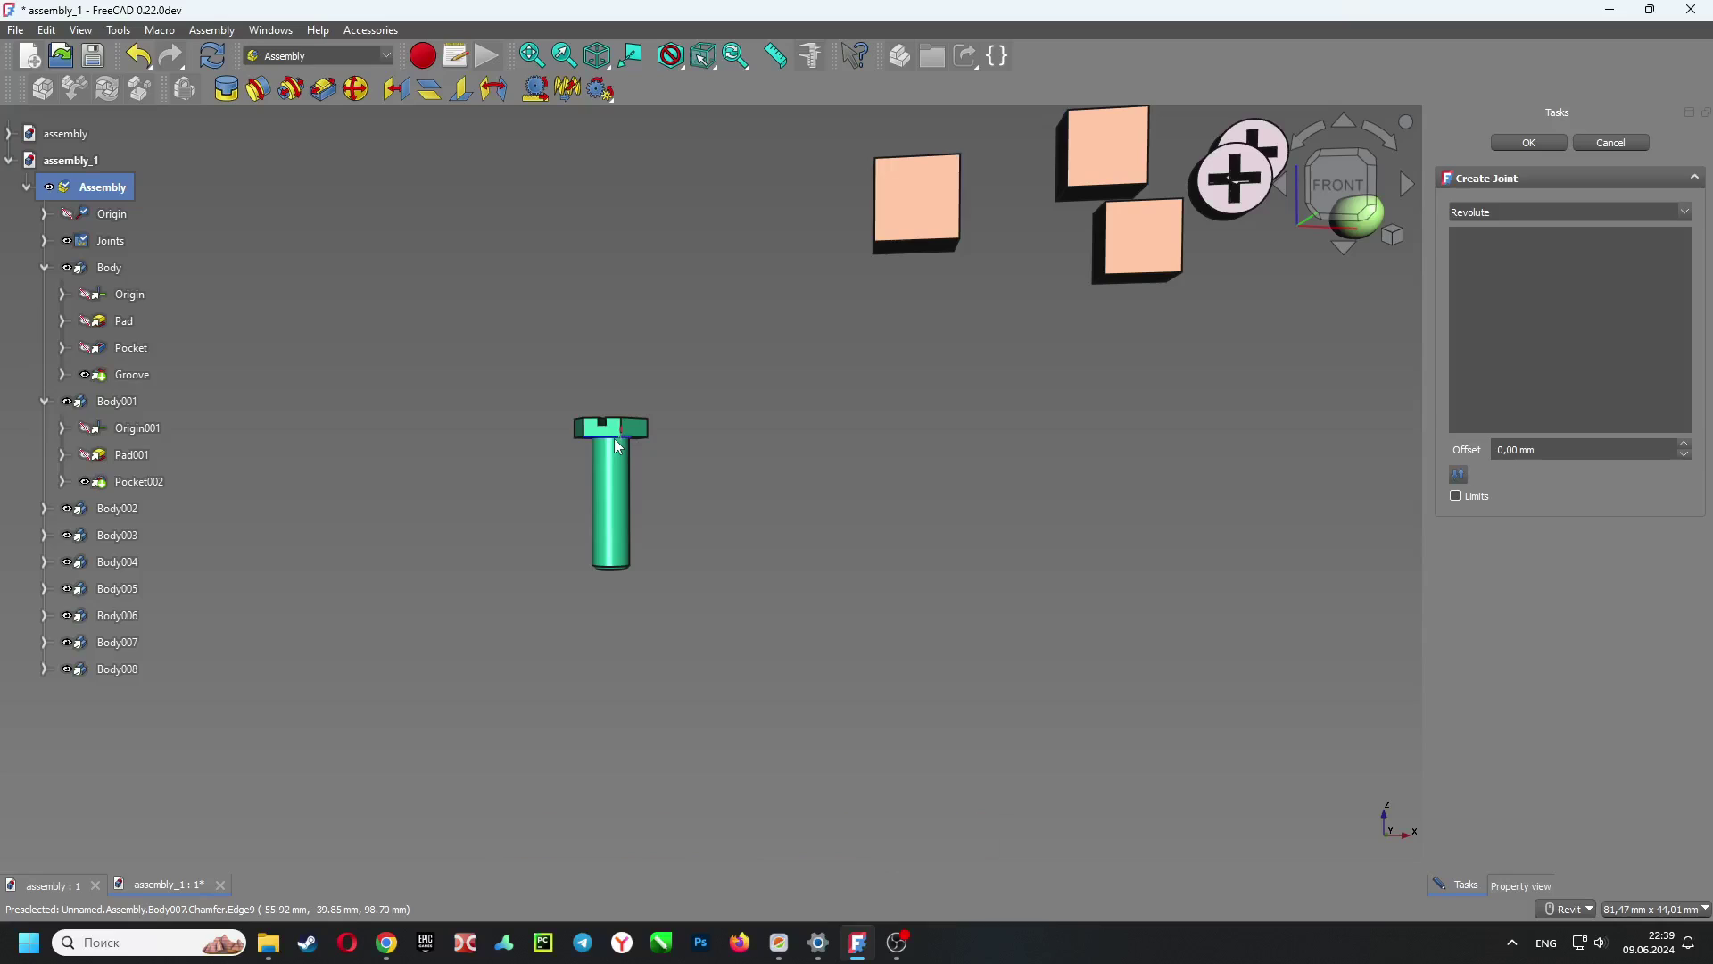
shift+middle_drag(613, 437, 785, 290)
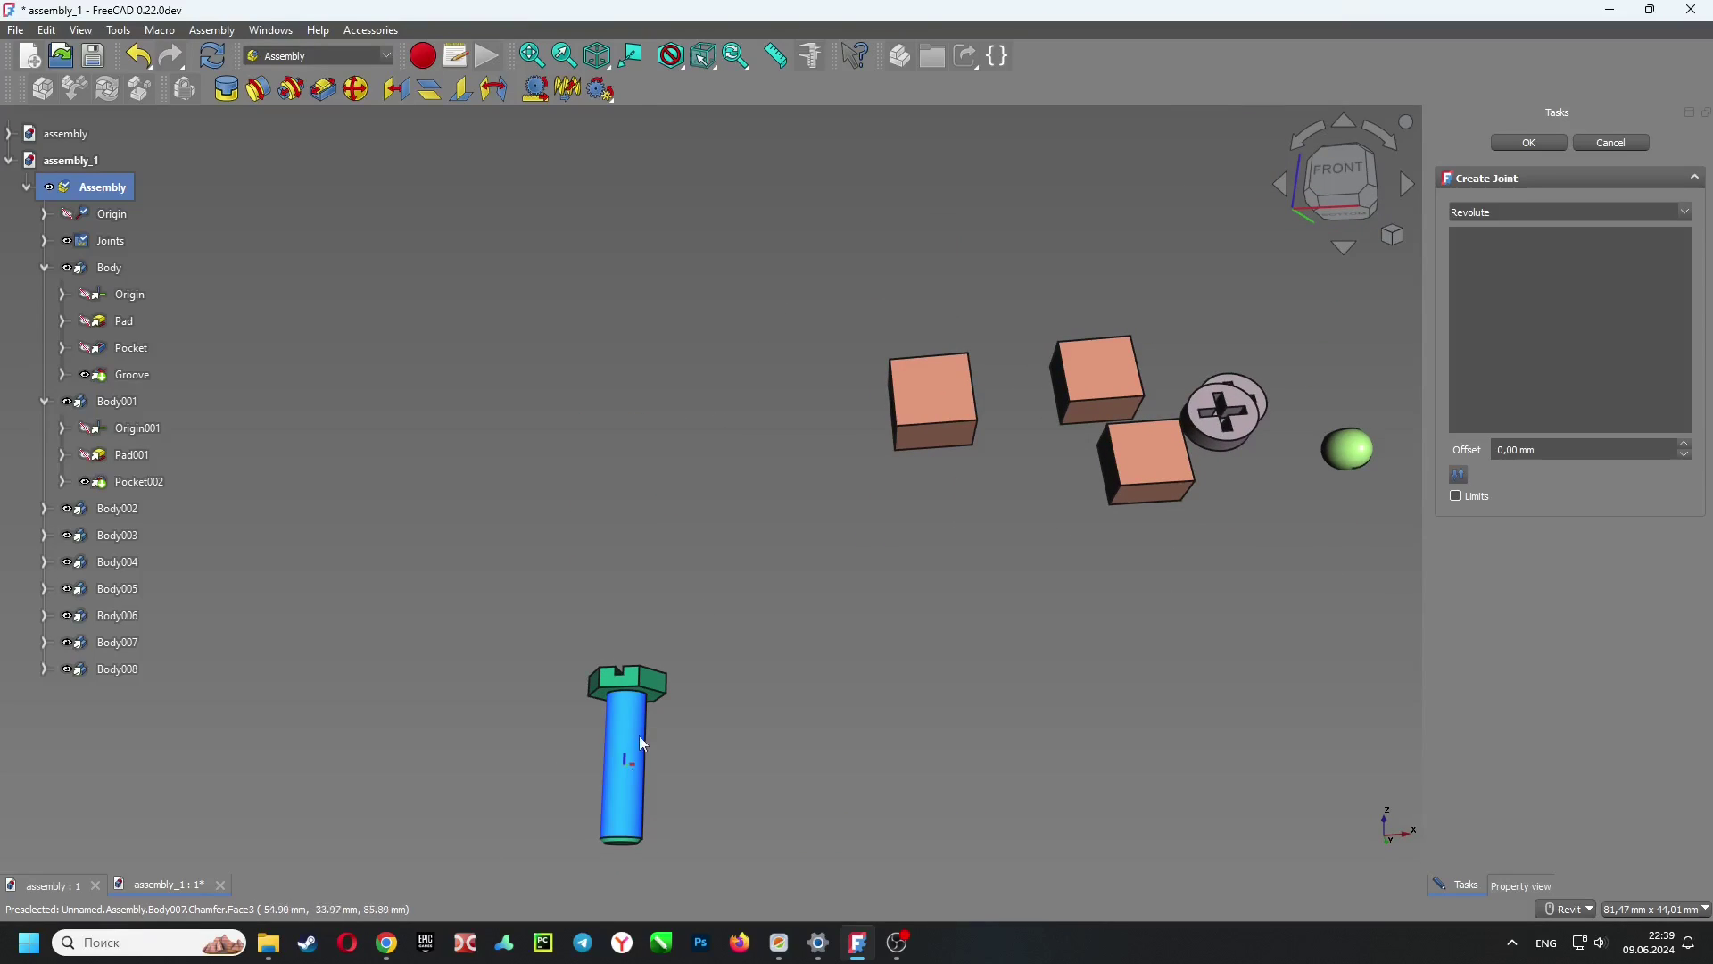
click(630, 694)
shift+middle_drag(629, 694, 796, 662)
click(802, 646)
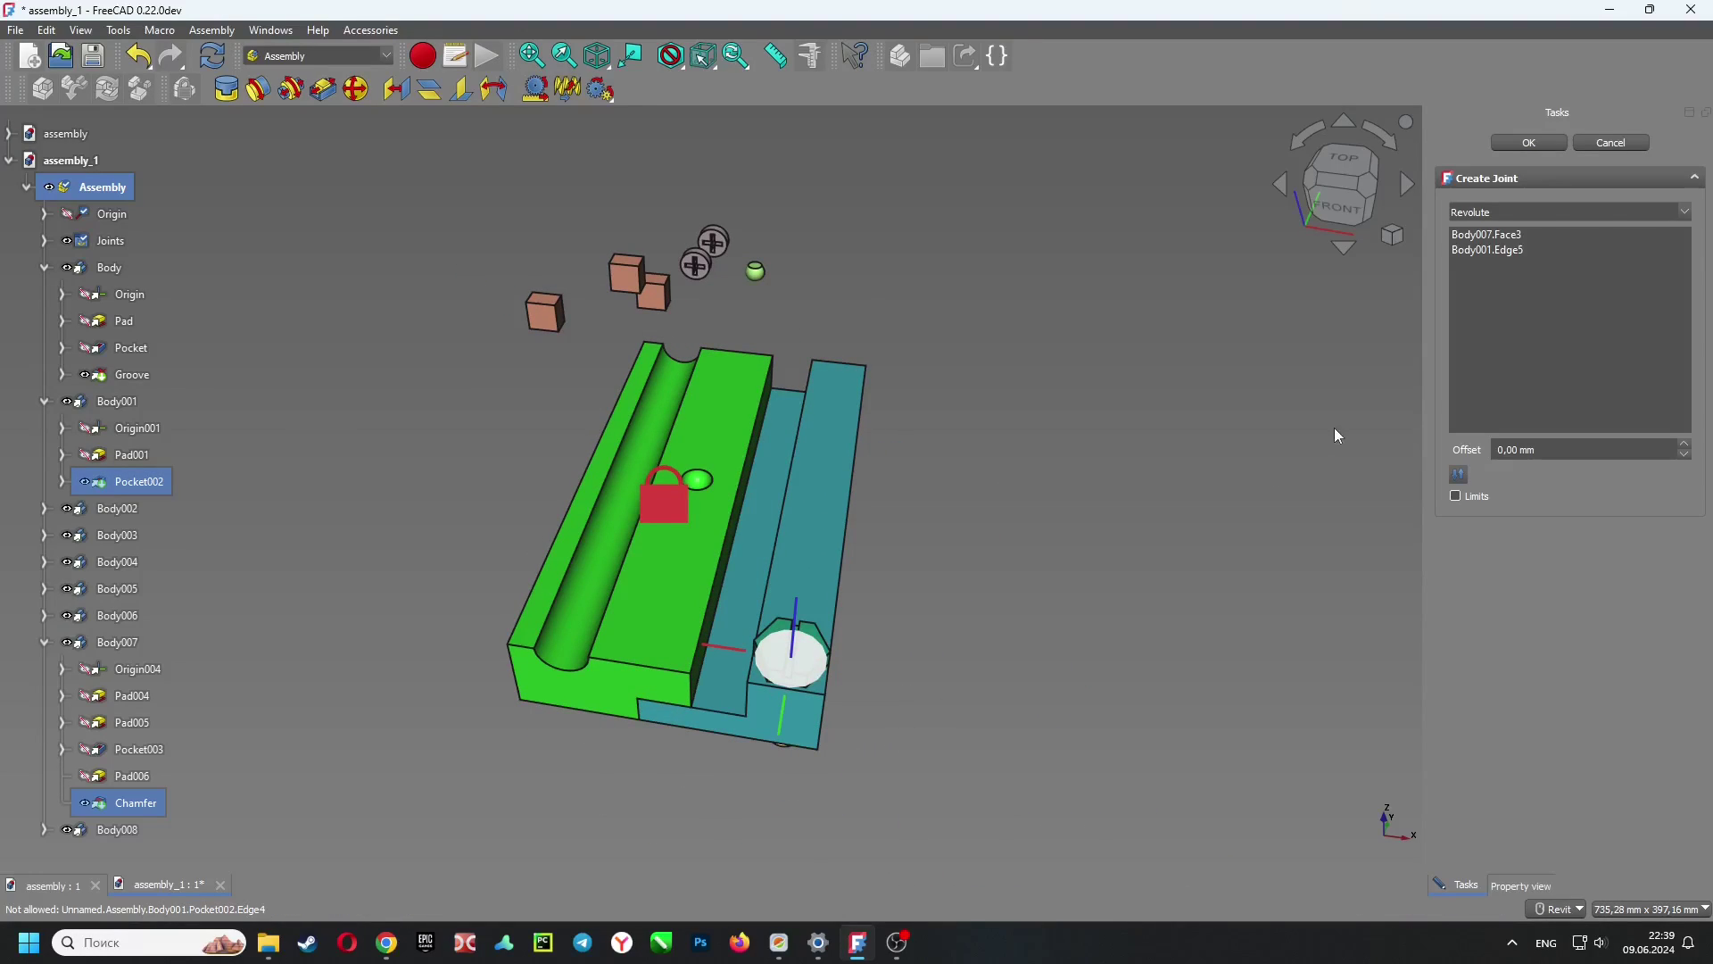
Reverse the revolute joint's direction and back again, accept the joint, and rotate the bolt in its hole
shift+middle_drag(922, 693, 950, 662)
scroll(802, 387, up, 3)
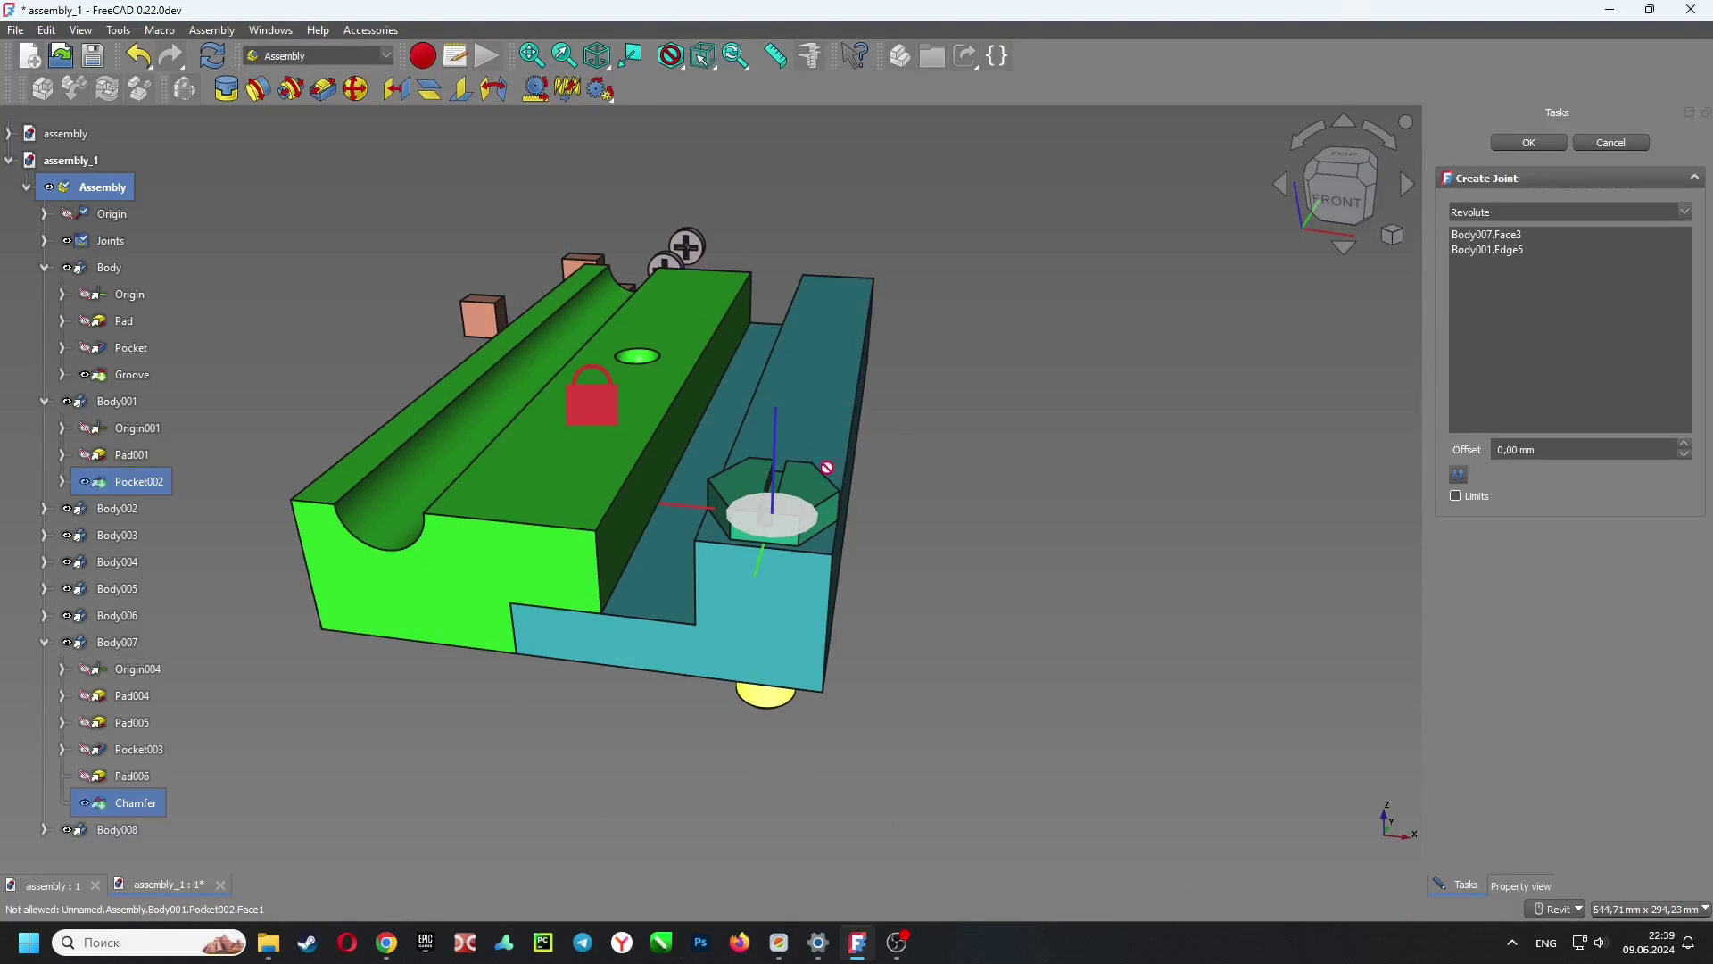
click(1460, 474)
click(1461, 475)
key(Return)
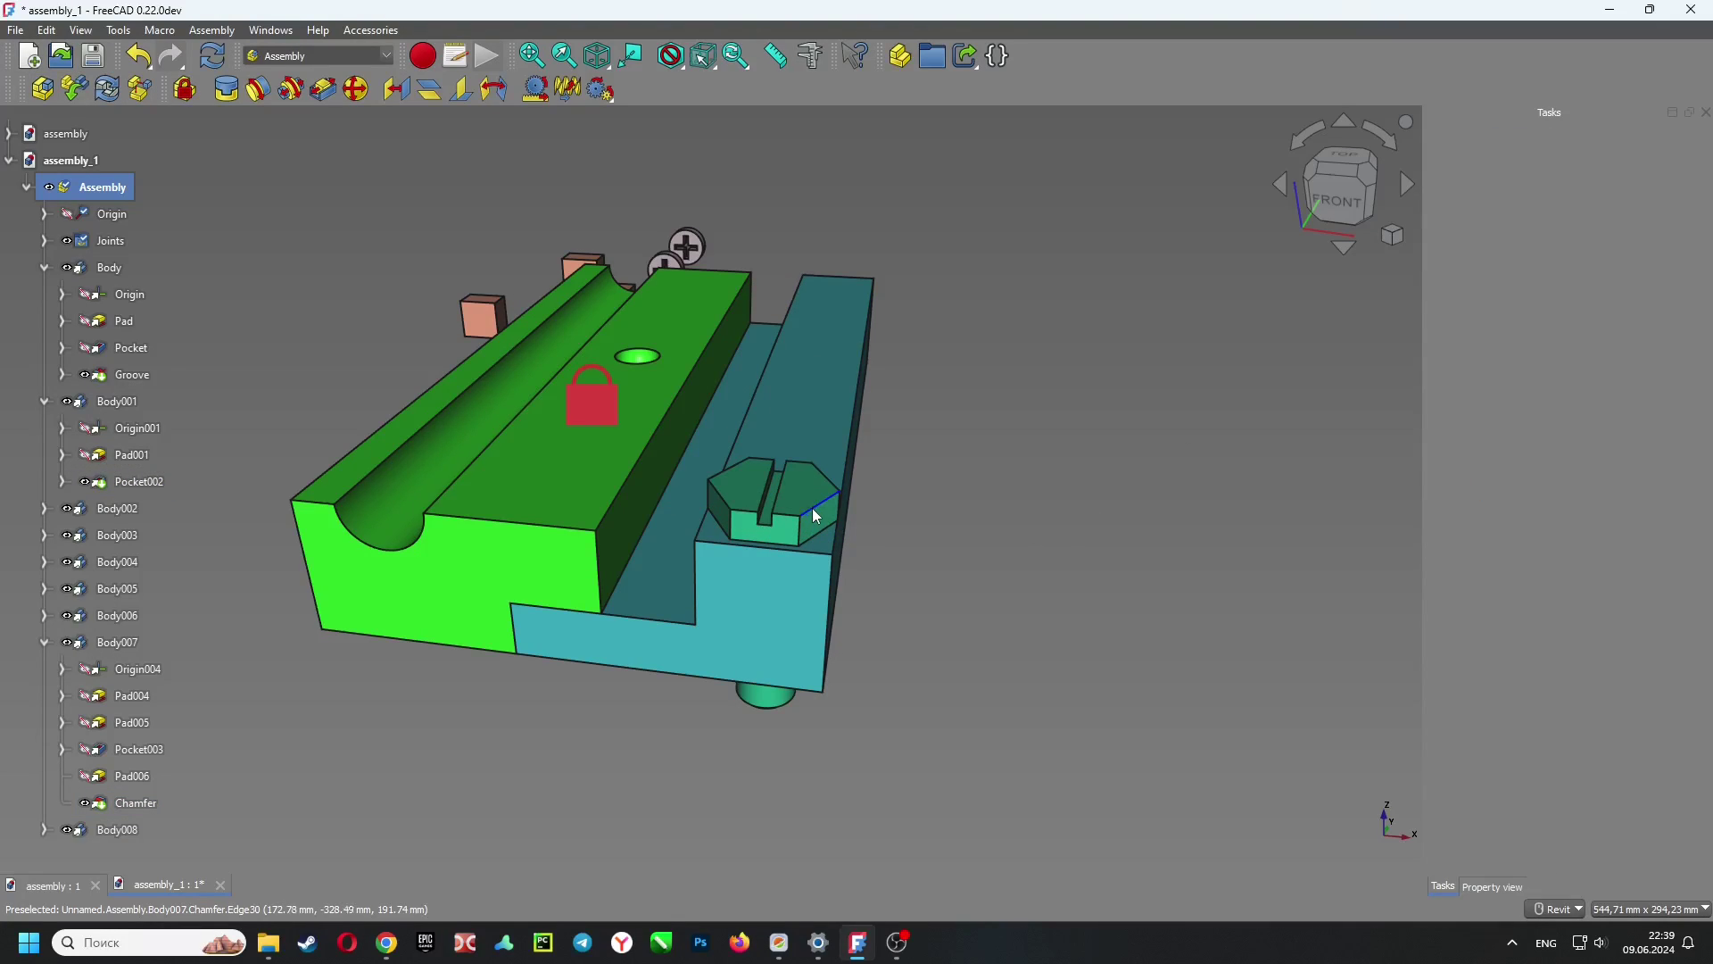
drag(909, 486, 884, 550)
Create a Cylindrical joint between one screw's round edge and the front arc edge of the green Body's groove, and slide the screw along it
middle_drag(603, 539, 527, 678)
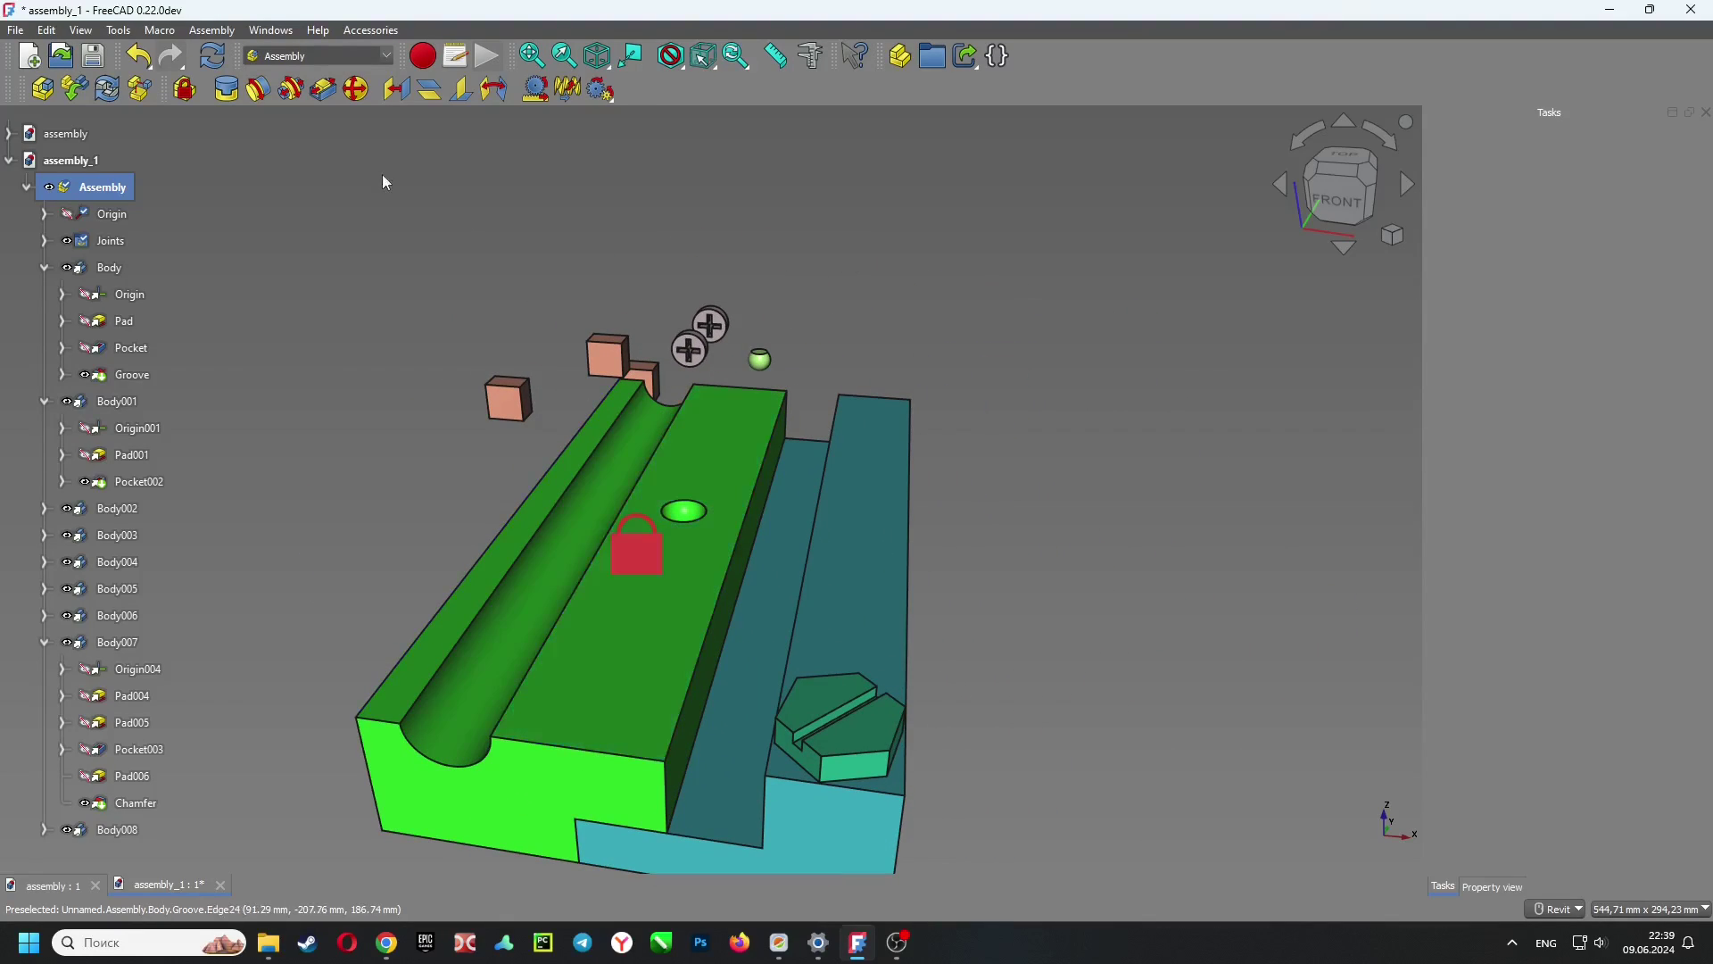
click(698, 342)
click(454, 765)
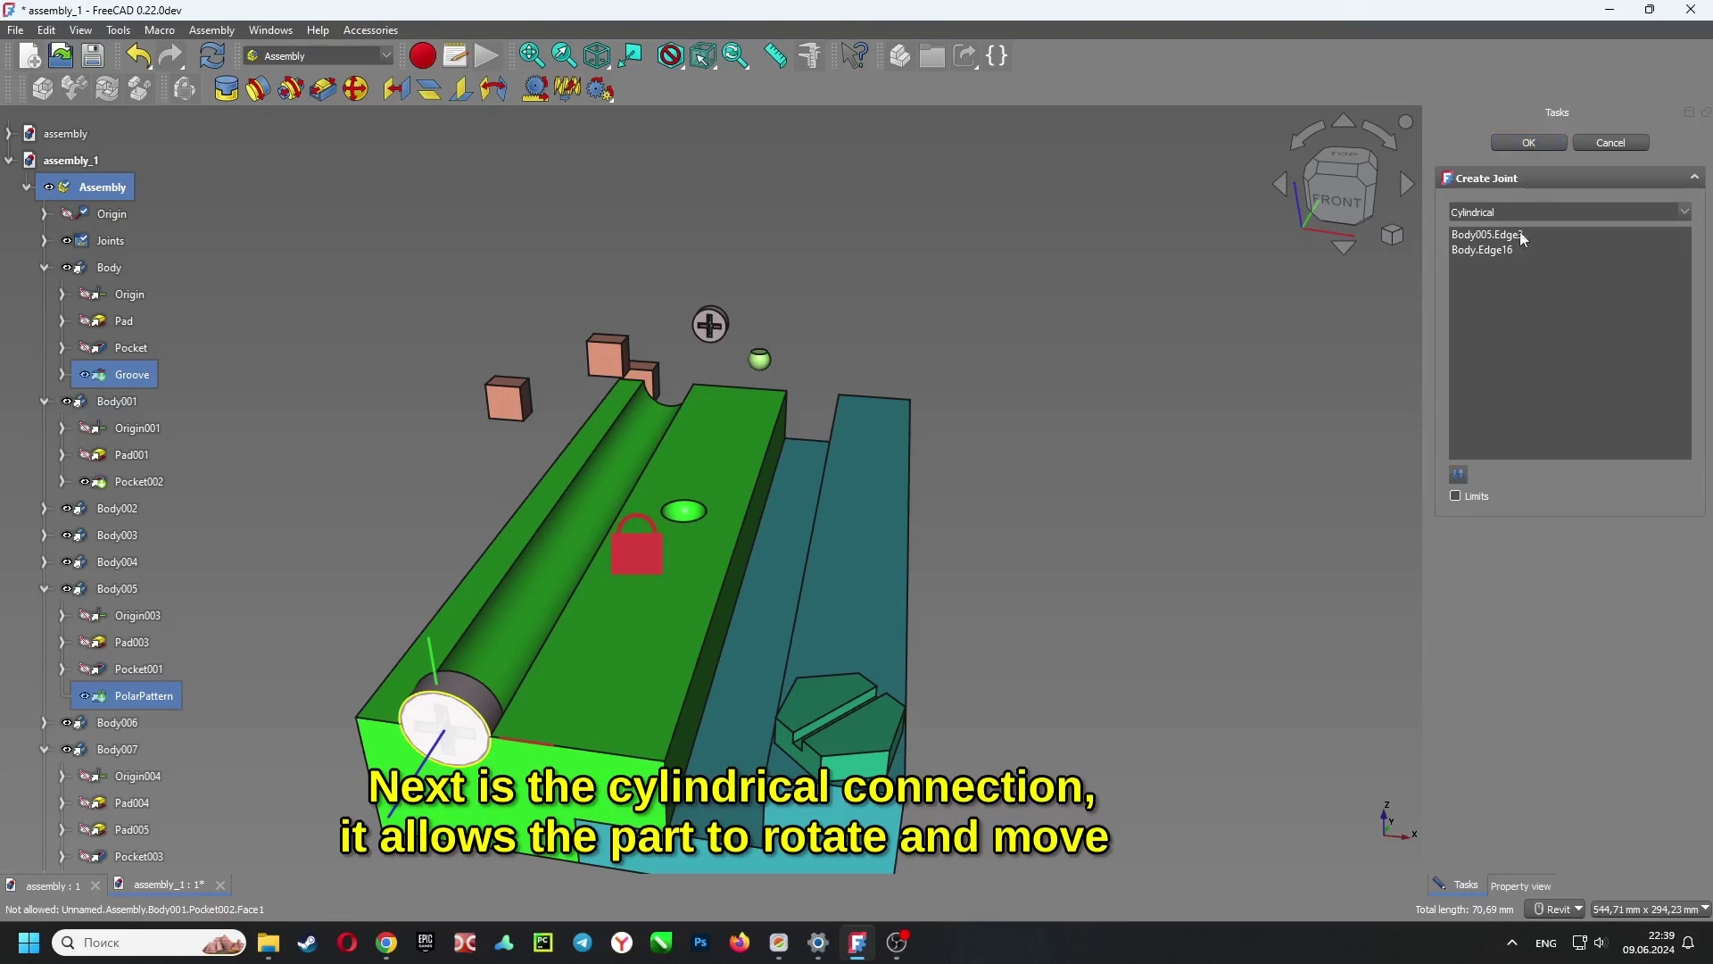
click(1531, 144)
drag(461, 696, 545, 580)
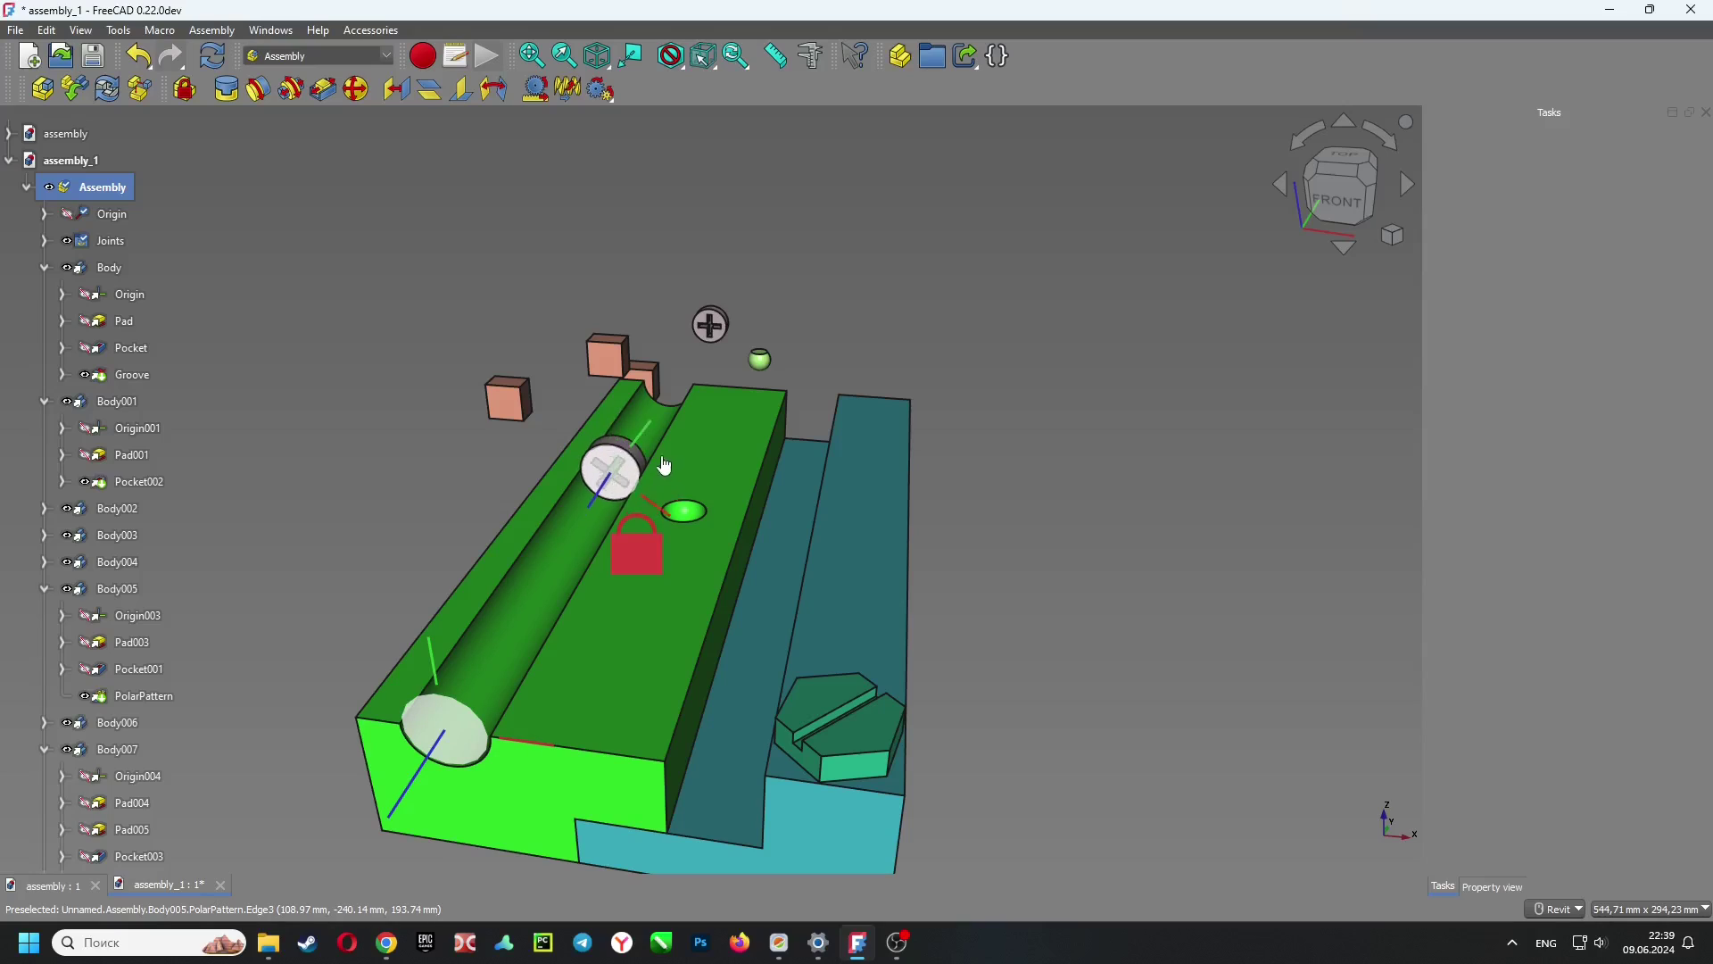
drag(639, 469, 616, 502)
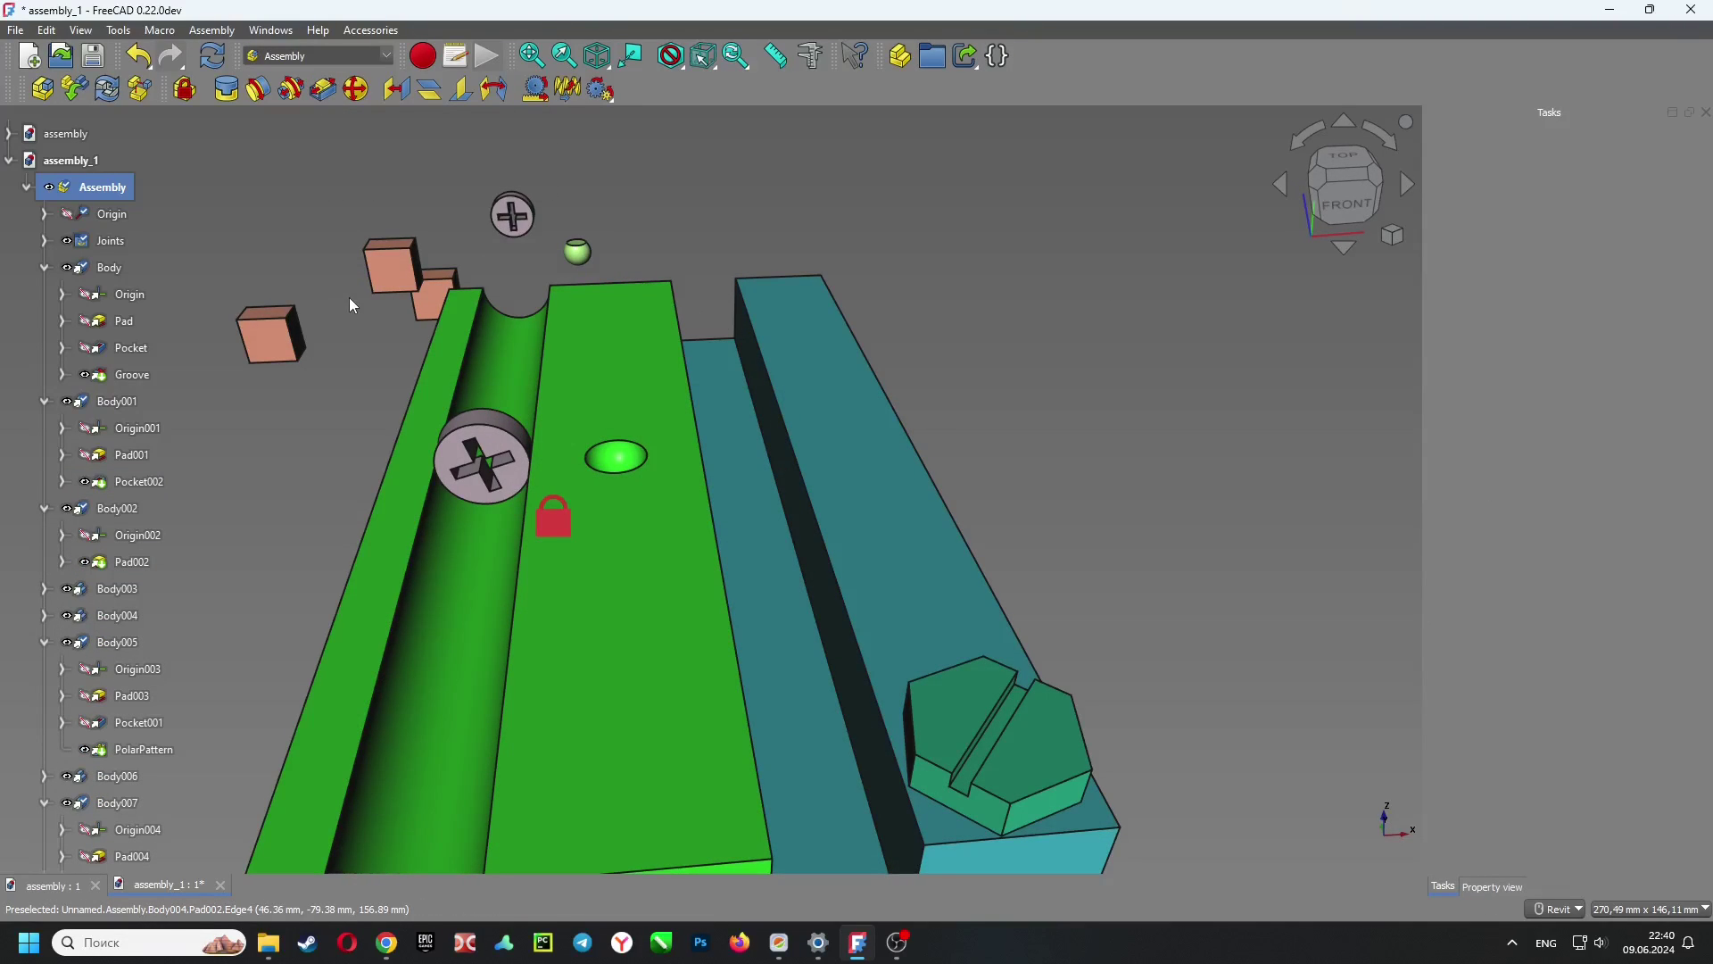
Set up a Slider joint between an edge of the Body002 cube and the long inner bottom edge of the teal Body001's channel
shift+middle_drag(349, 298, 732, 178)
middle_drag(332, 383, 902, 345)
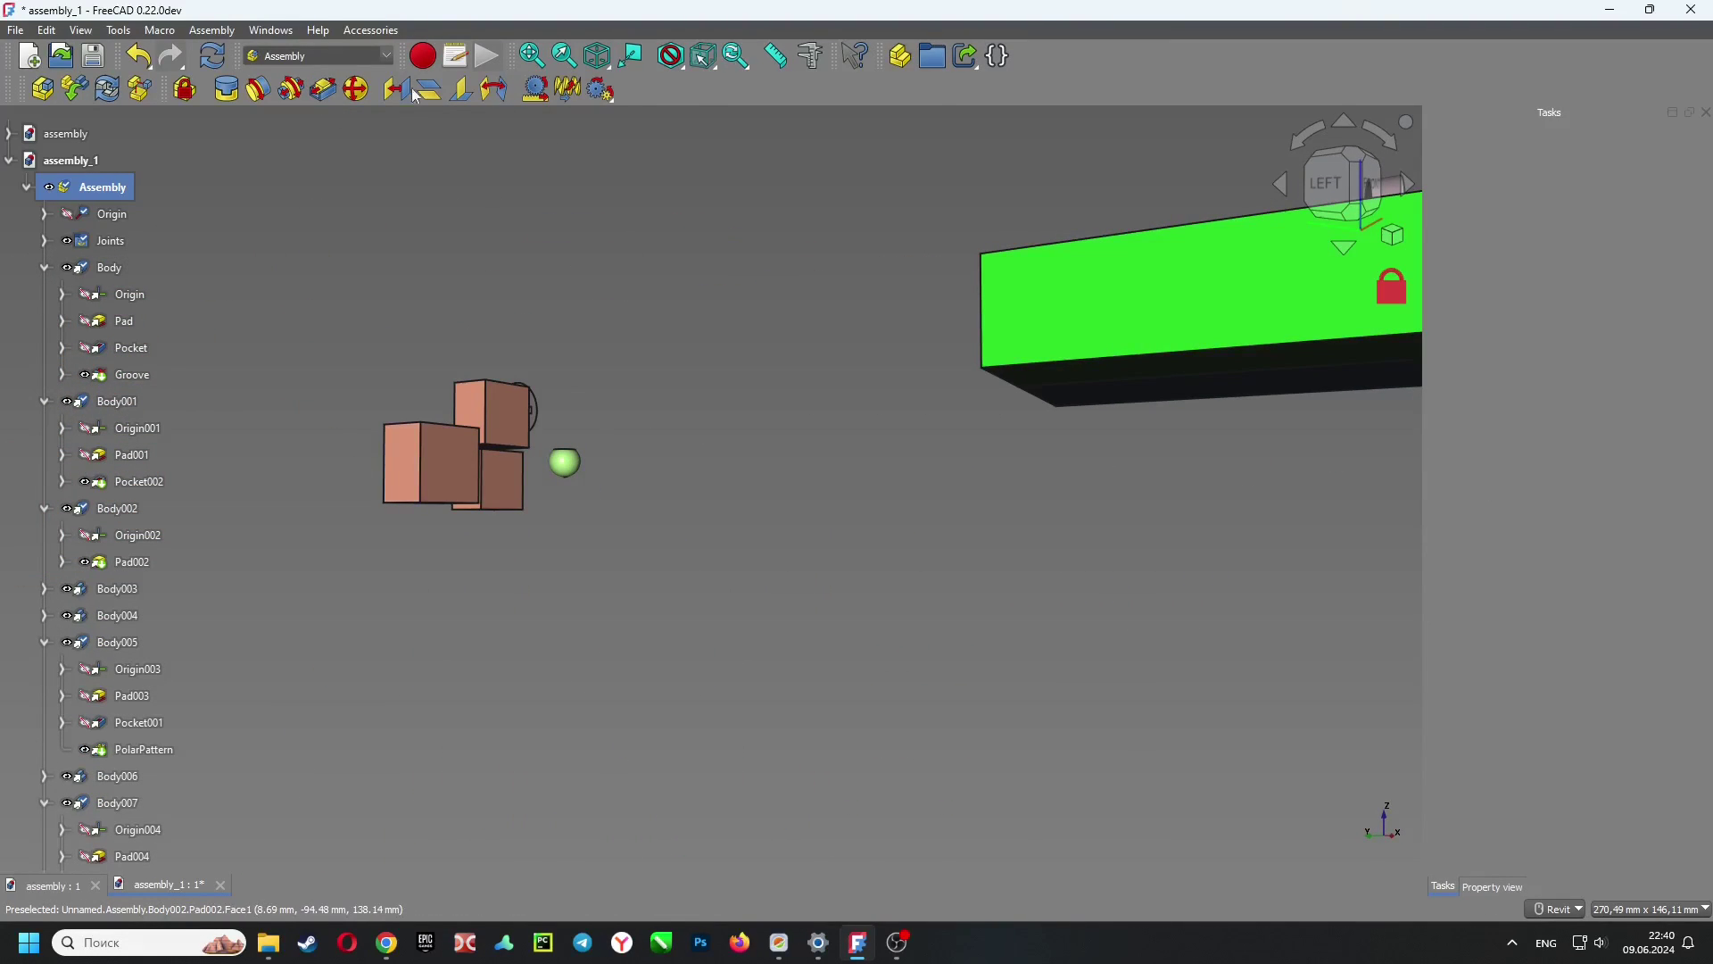
click(401, 502)
shift+middle_drag(843, 426, 321, 624)
middle_drag(980, 559, 705, 518)
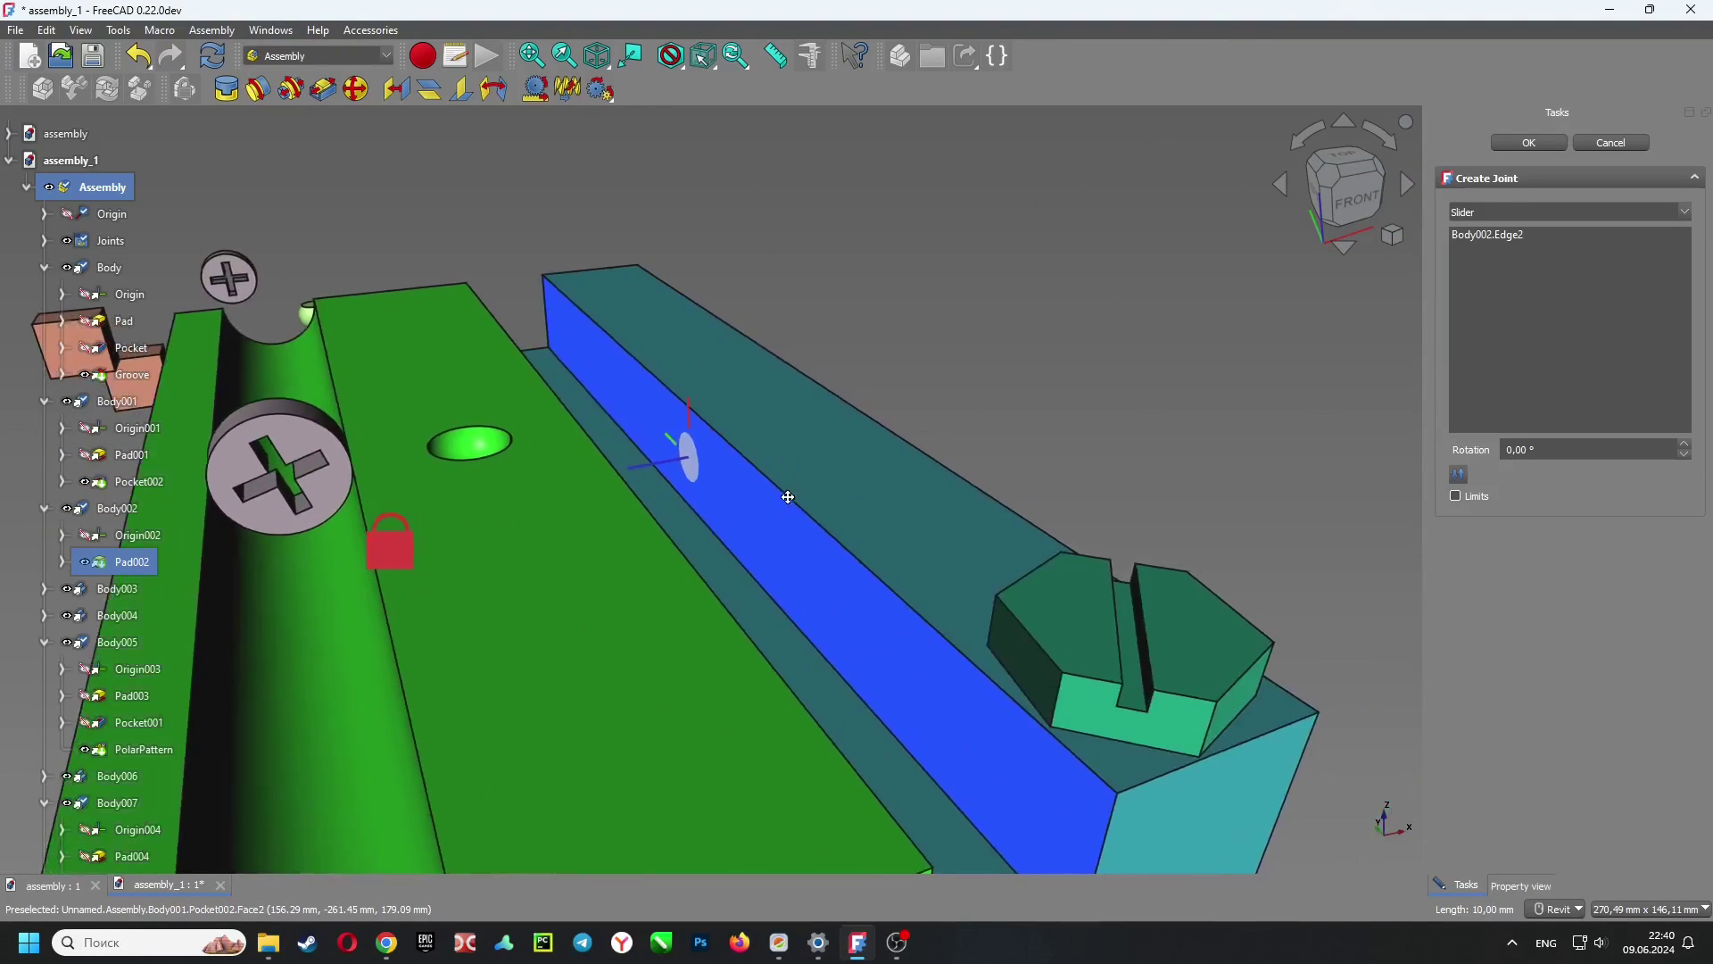
click(706, 532)
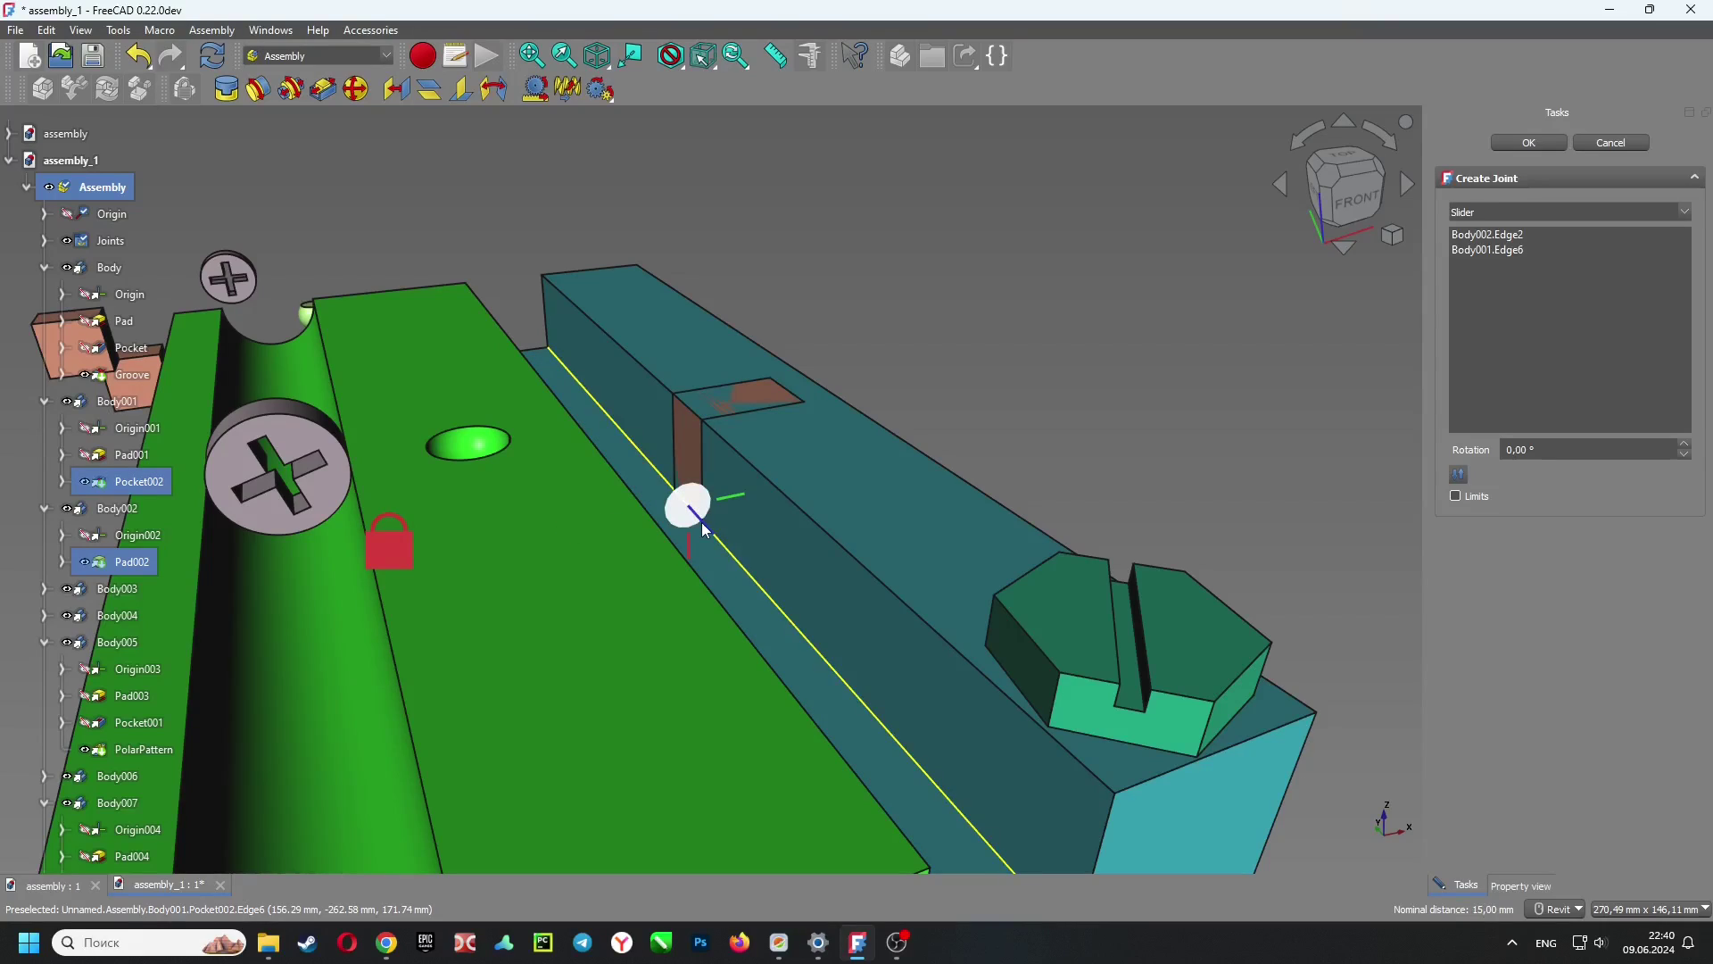
Reverse the slider joint so the cube sits inside the channel, accept it, and slide the cube toward the bolt
click(1469, 482)
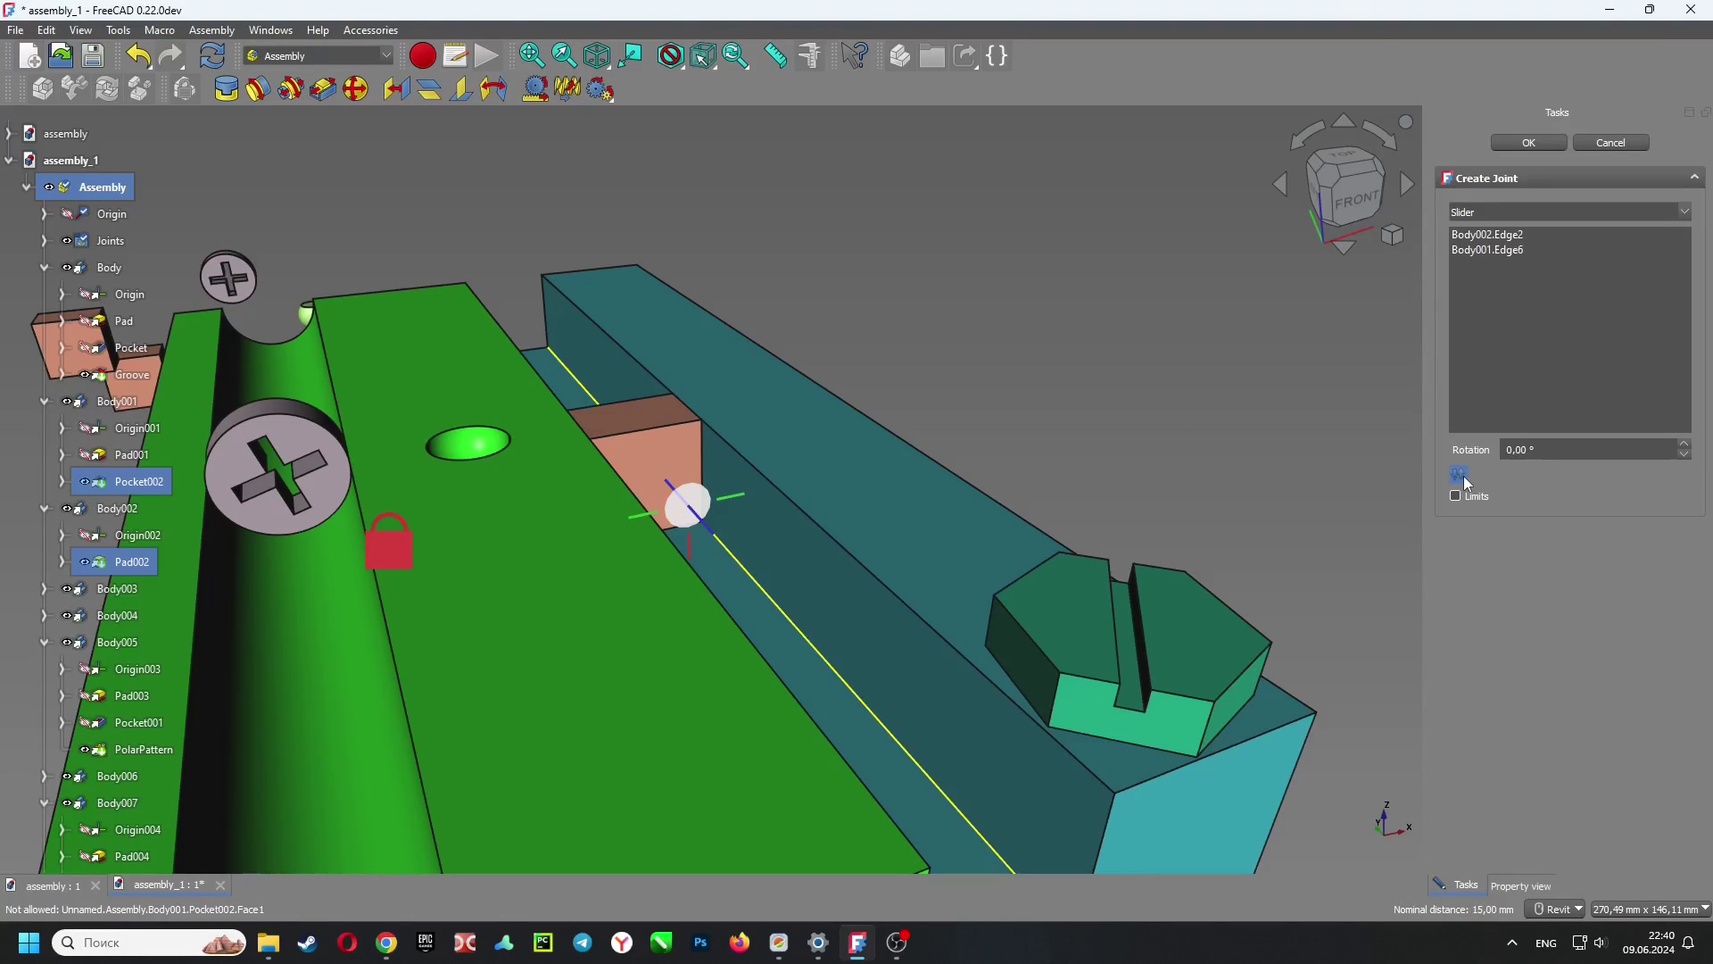
click(1532, 143)
shift+middle_drag(1131, 417, 824, 377)
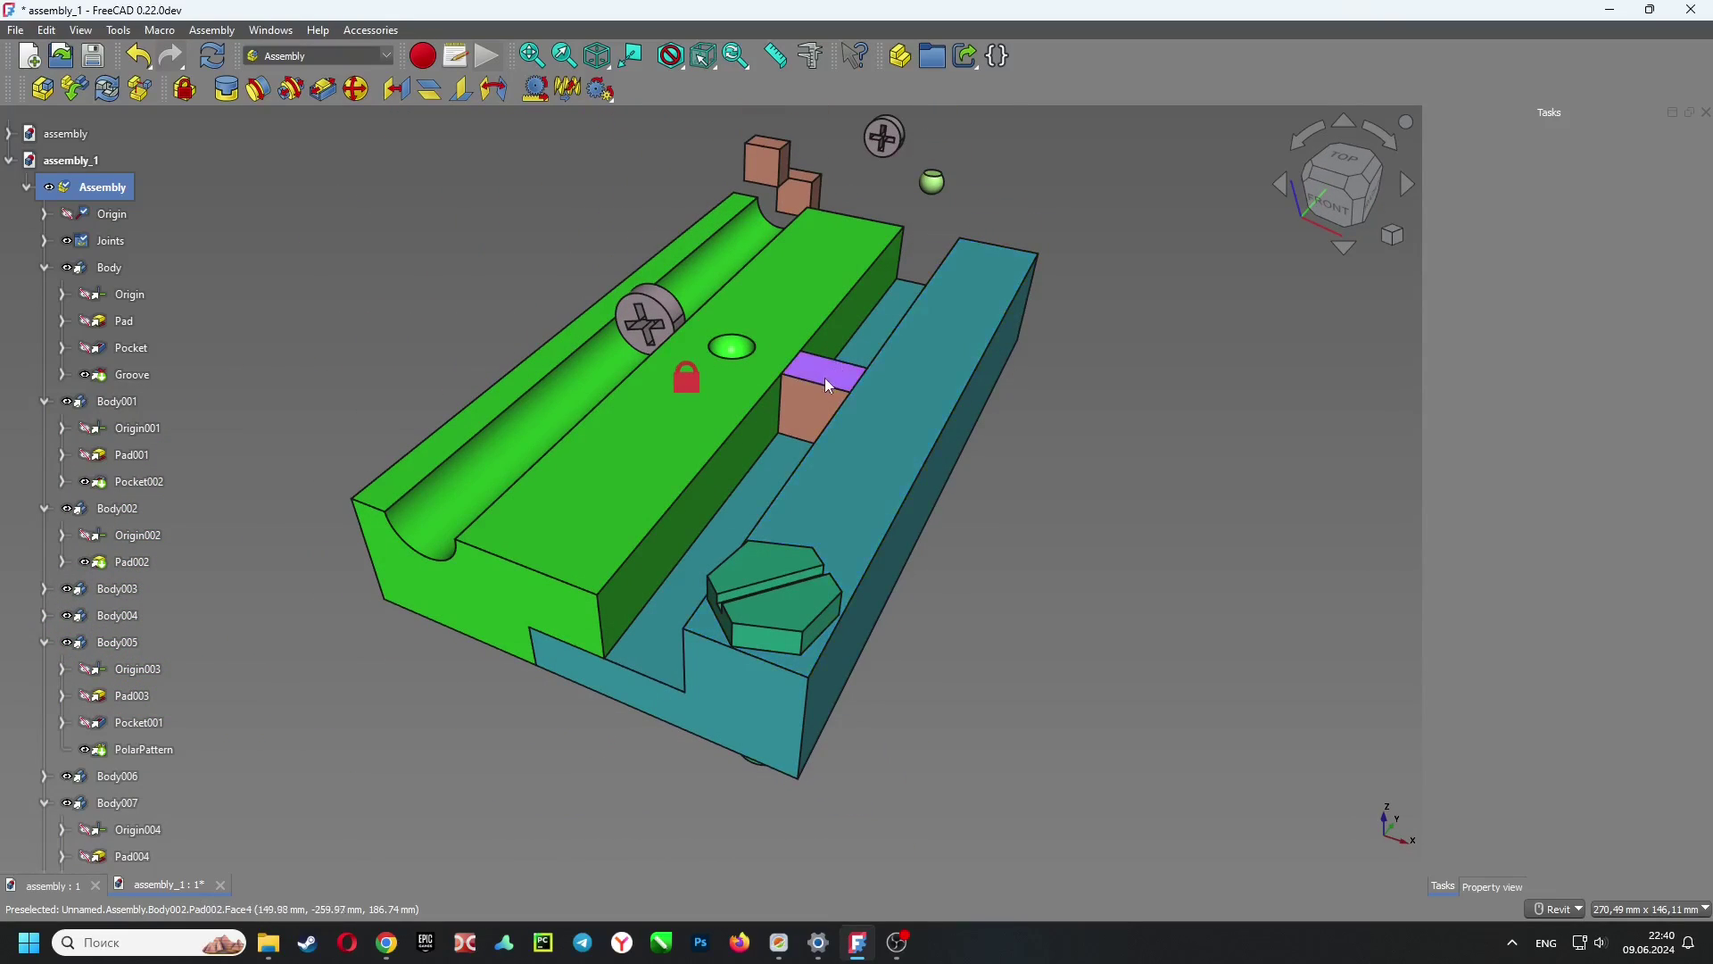
drag(824, 378, 775, 457)
Create a Ball joint between the ball's bottom vertex and the vertex in the green Body's spherical socket, and tilt the ball
shift+middle_drag(656, 313, 622, 206)
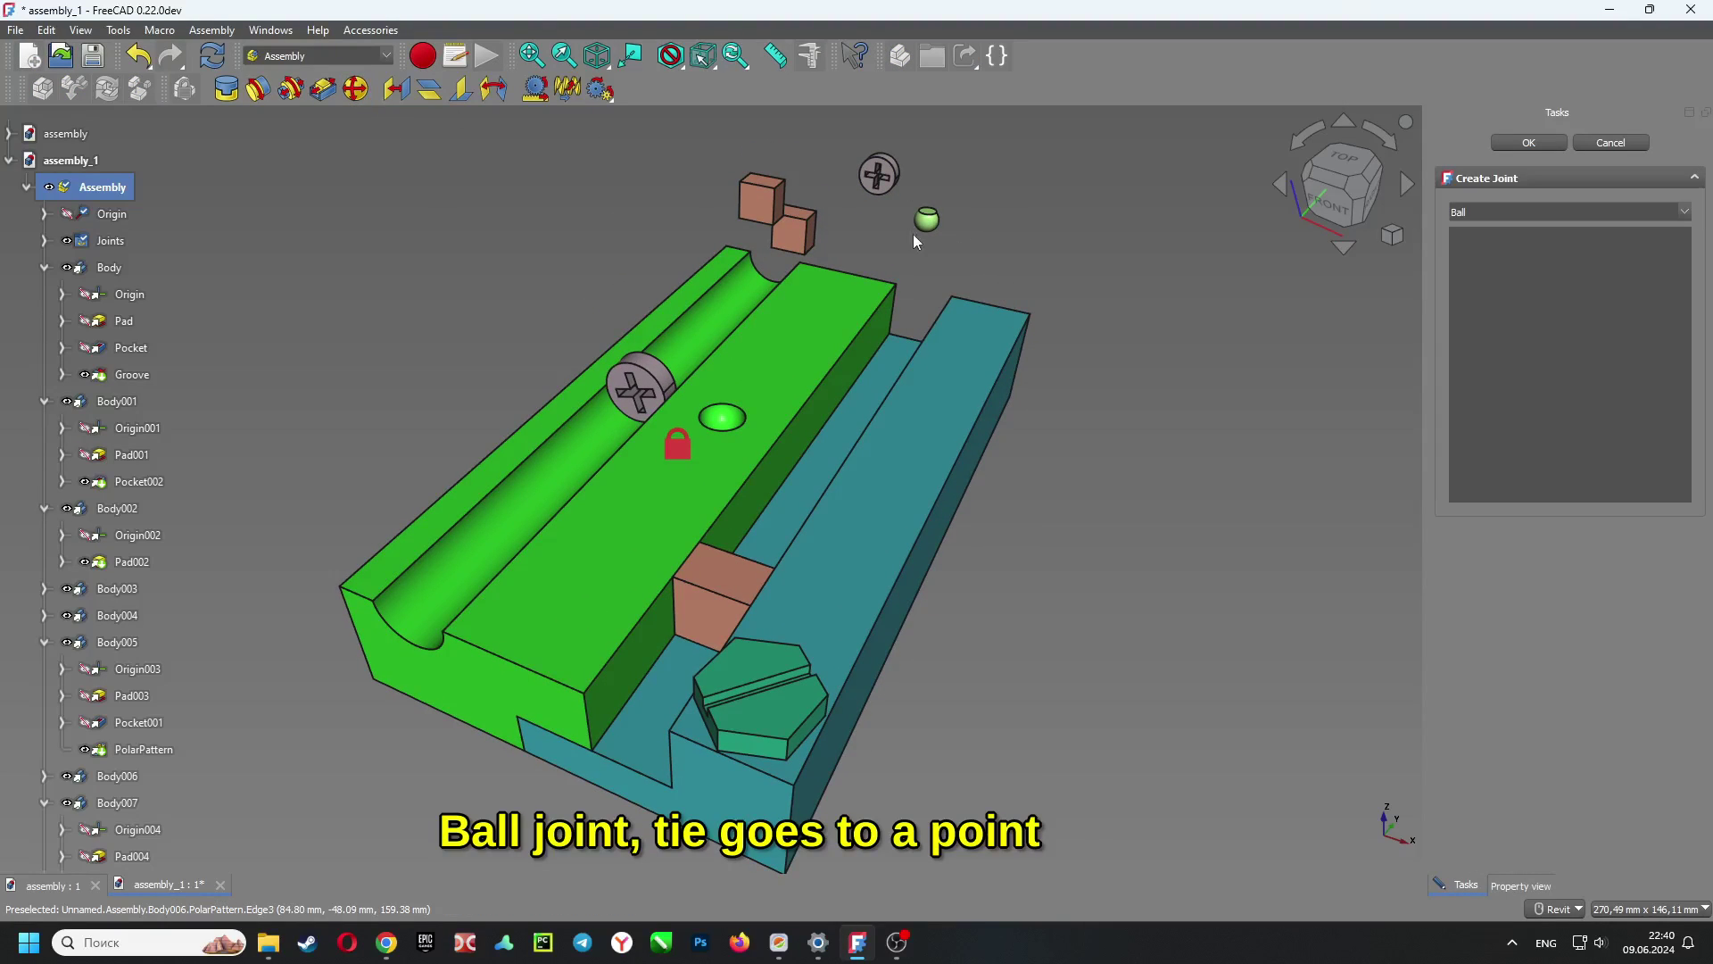
shift+middle_drag(1011, 266, 786, 446)
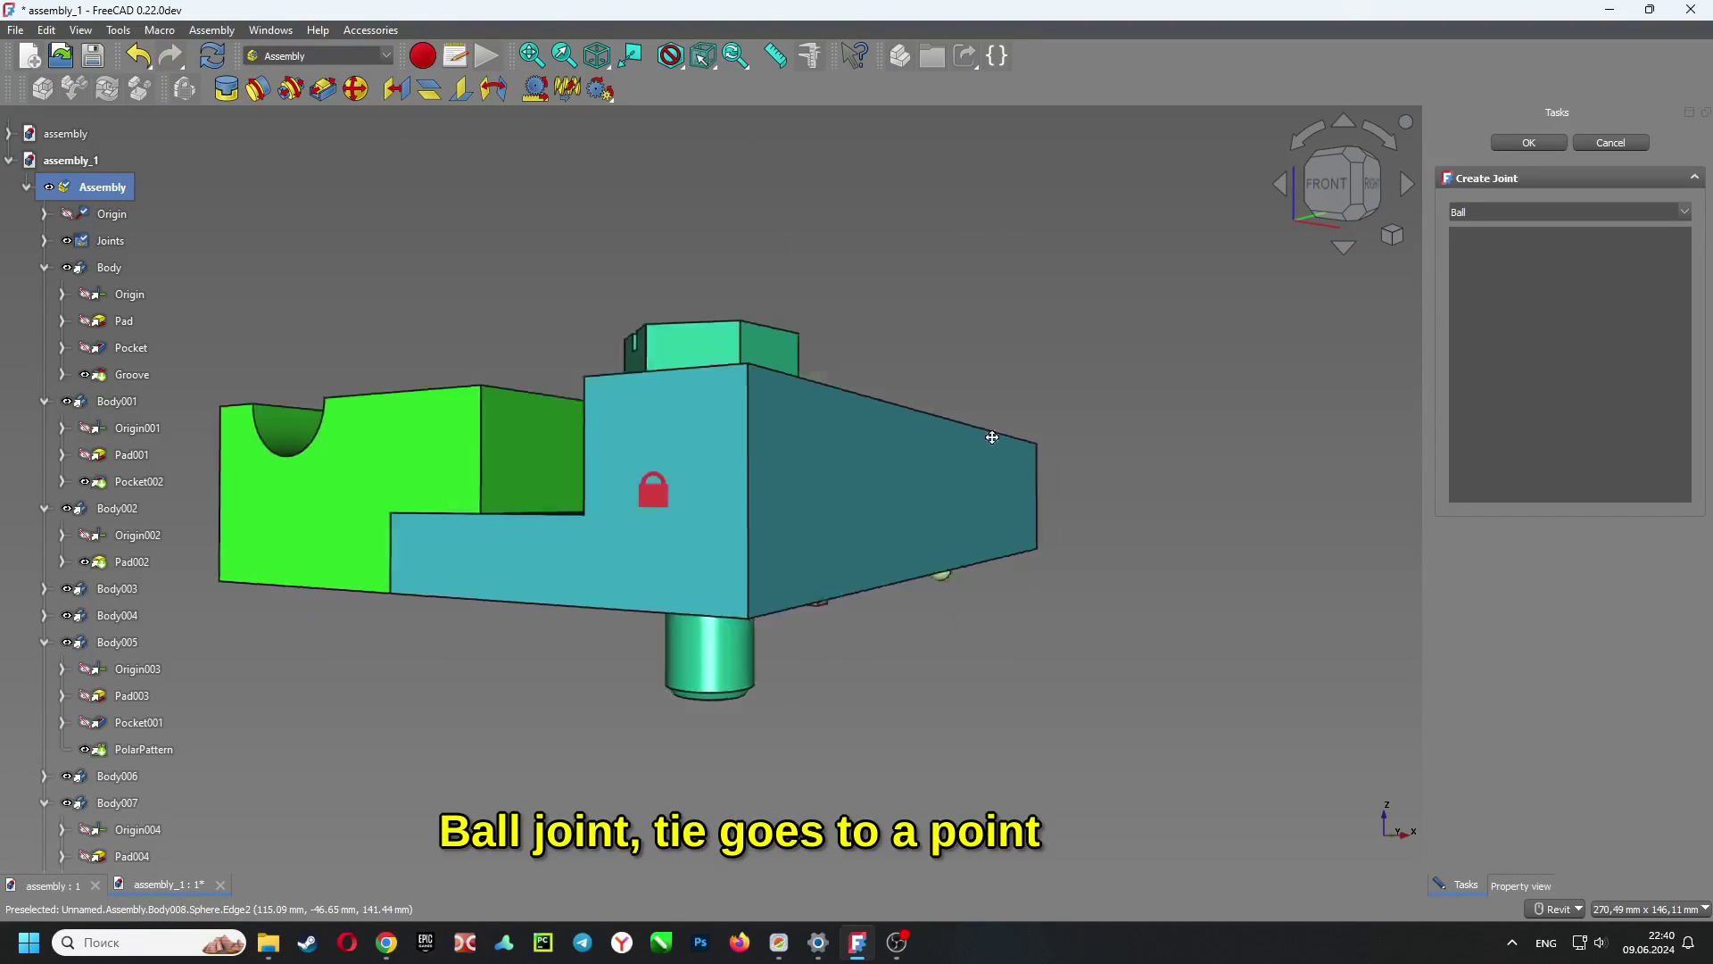
scroll(773, 455, up, 8)
scroll(769, 457, up, 2)
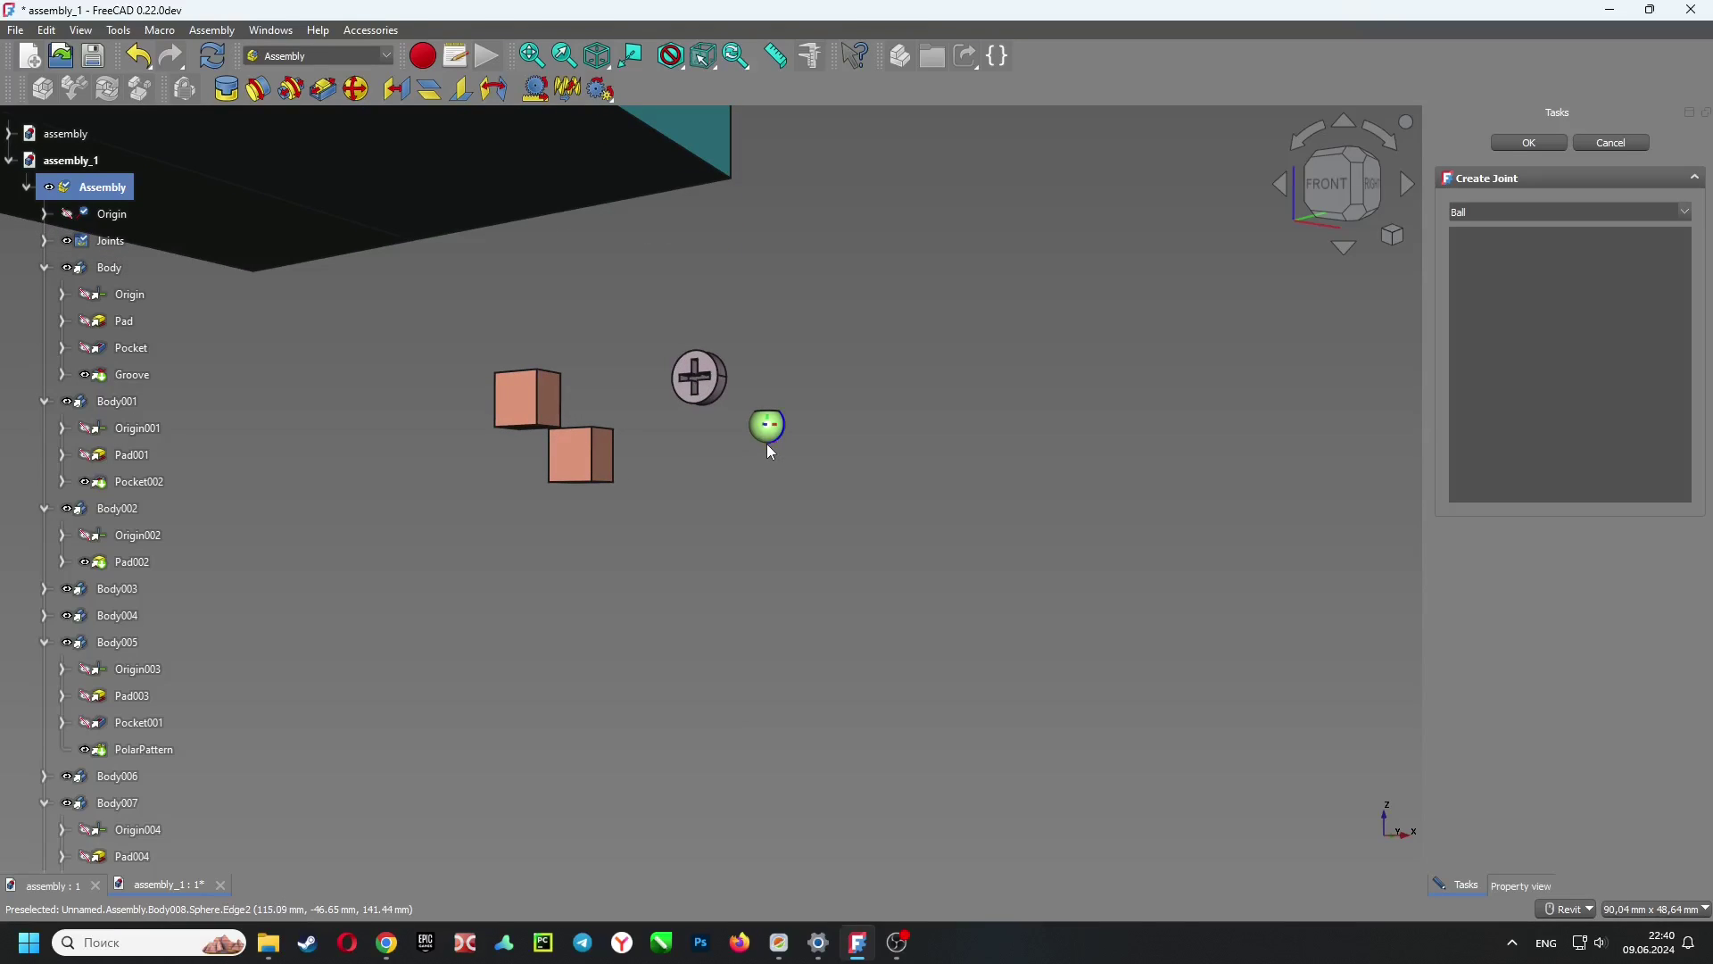
click(768, 445)
scroll(768, 437, down, 6)
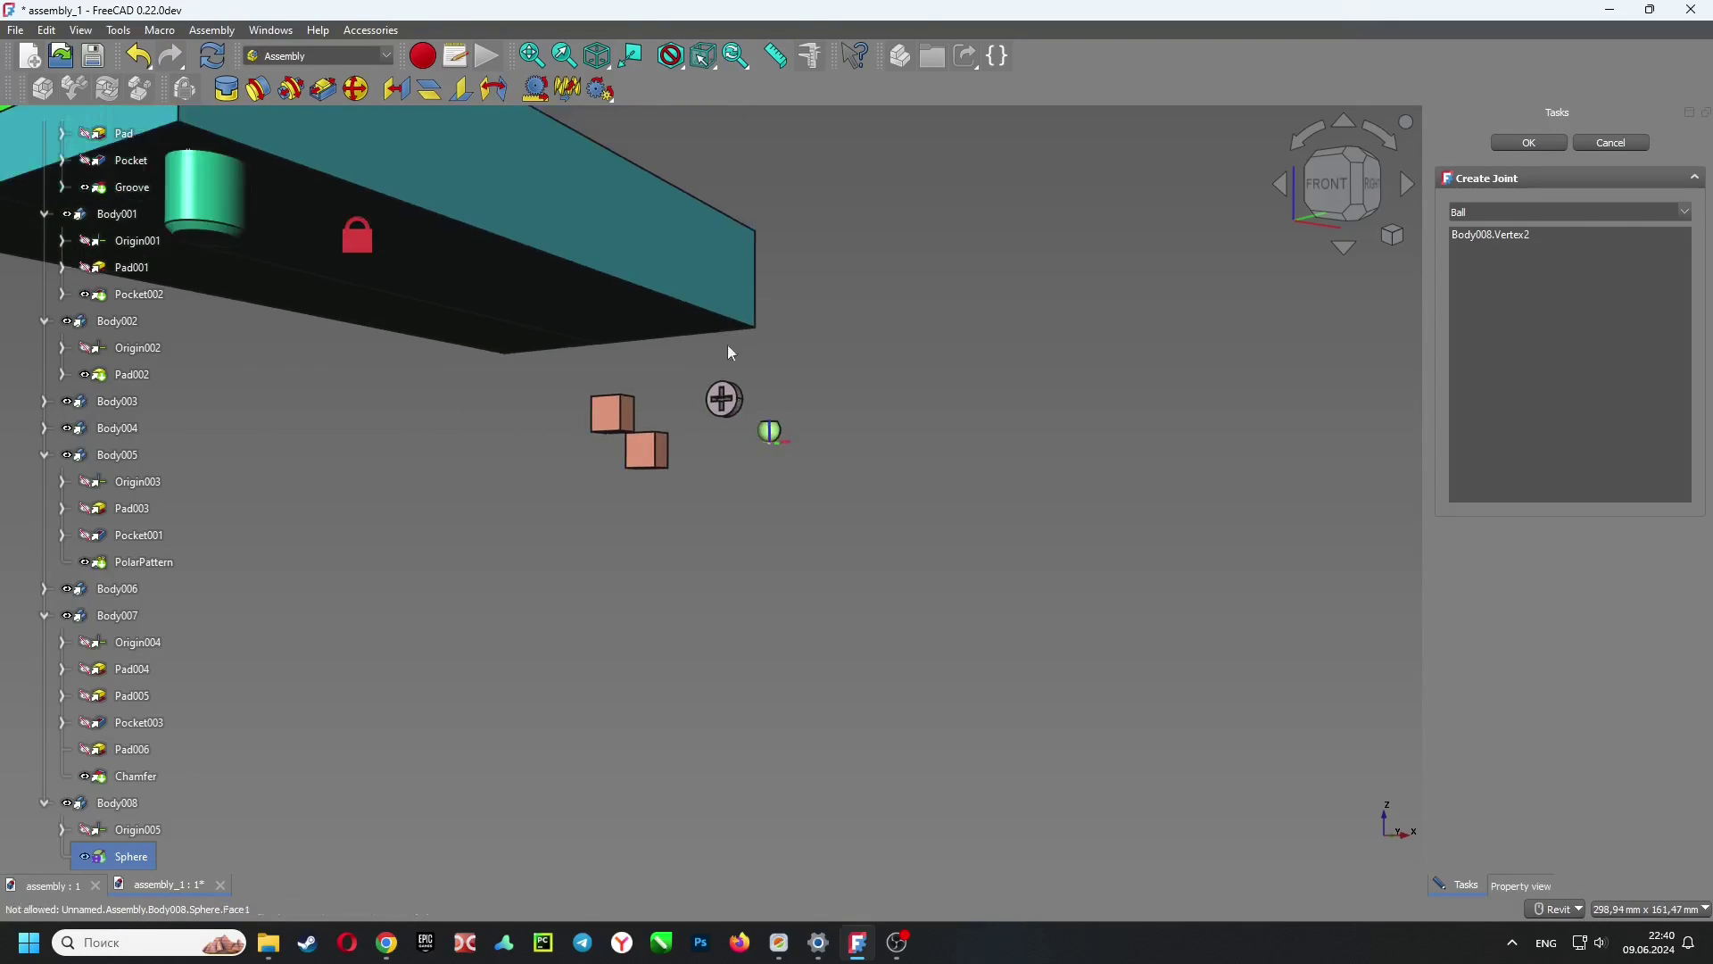
shift+middle_drag(764, 263, 773, 437)
scroll(801, 462, up, 4)
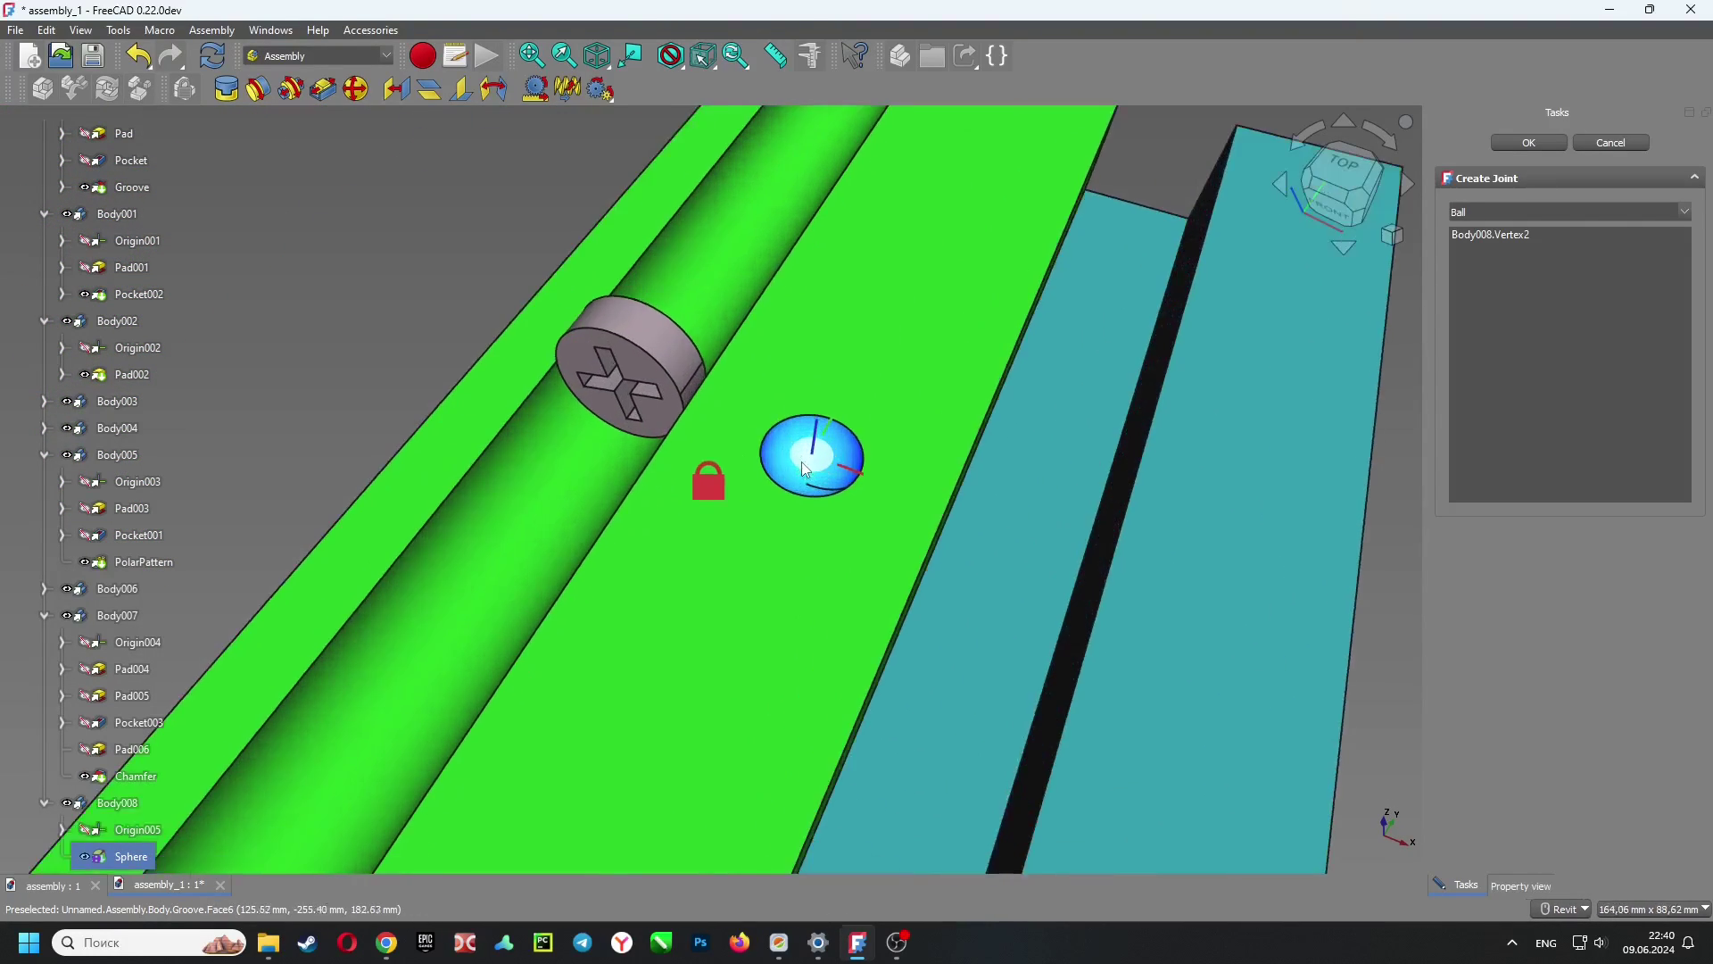
click(813, 492)
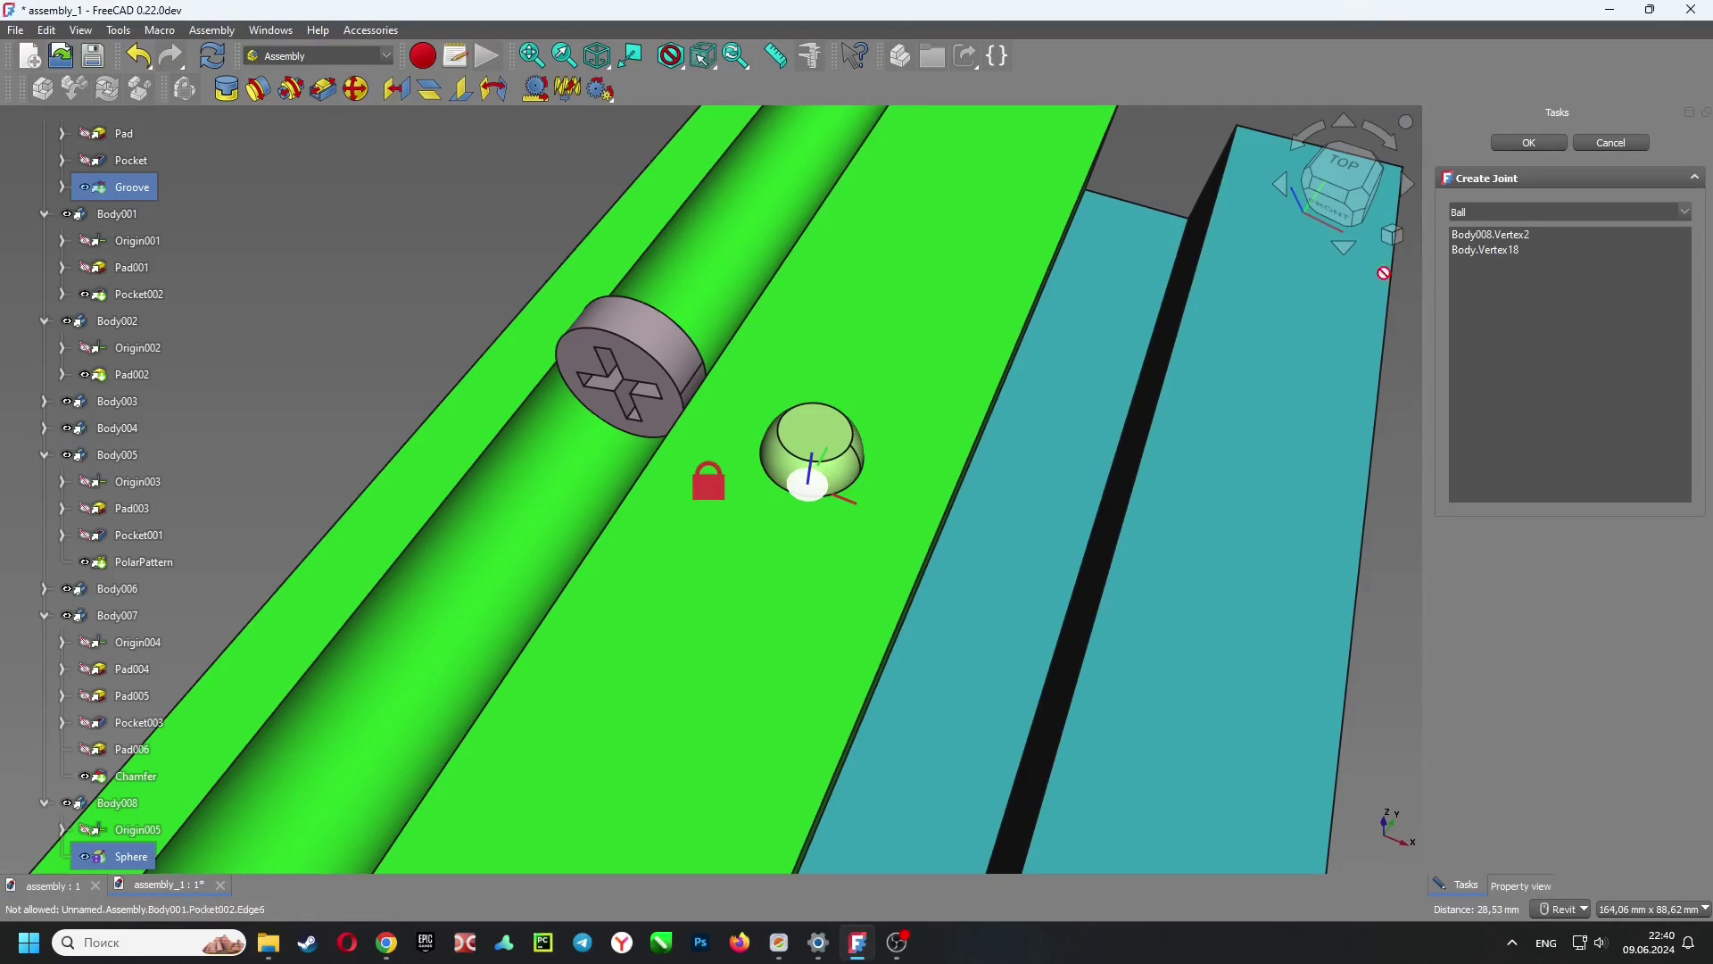
click(1538, 145)
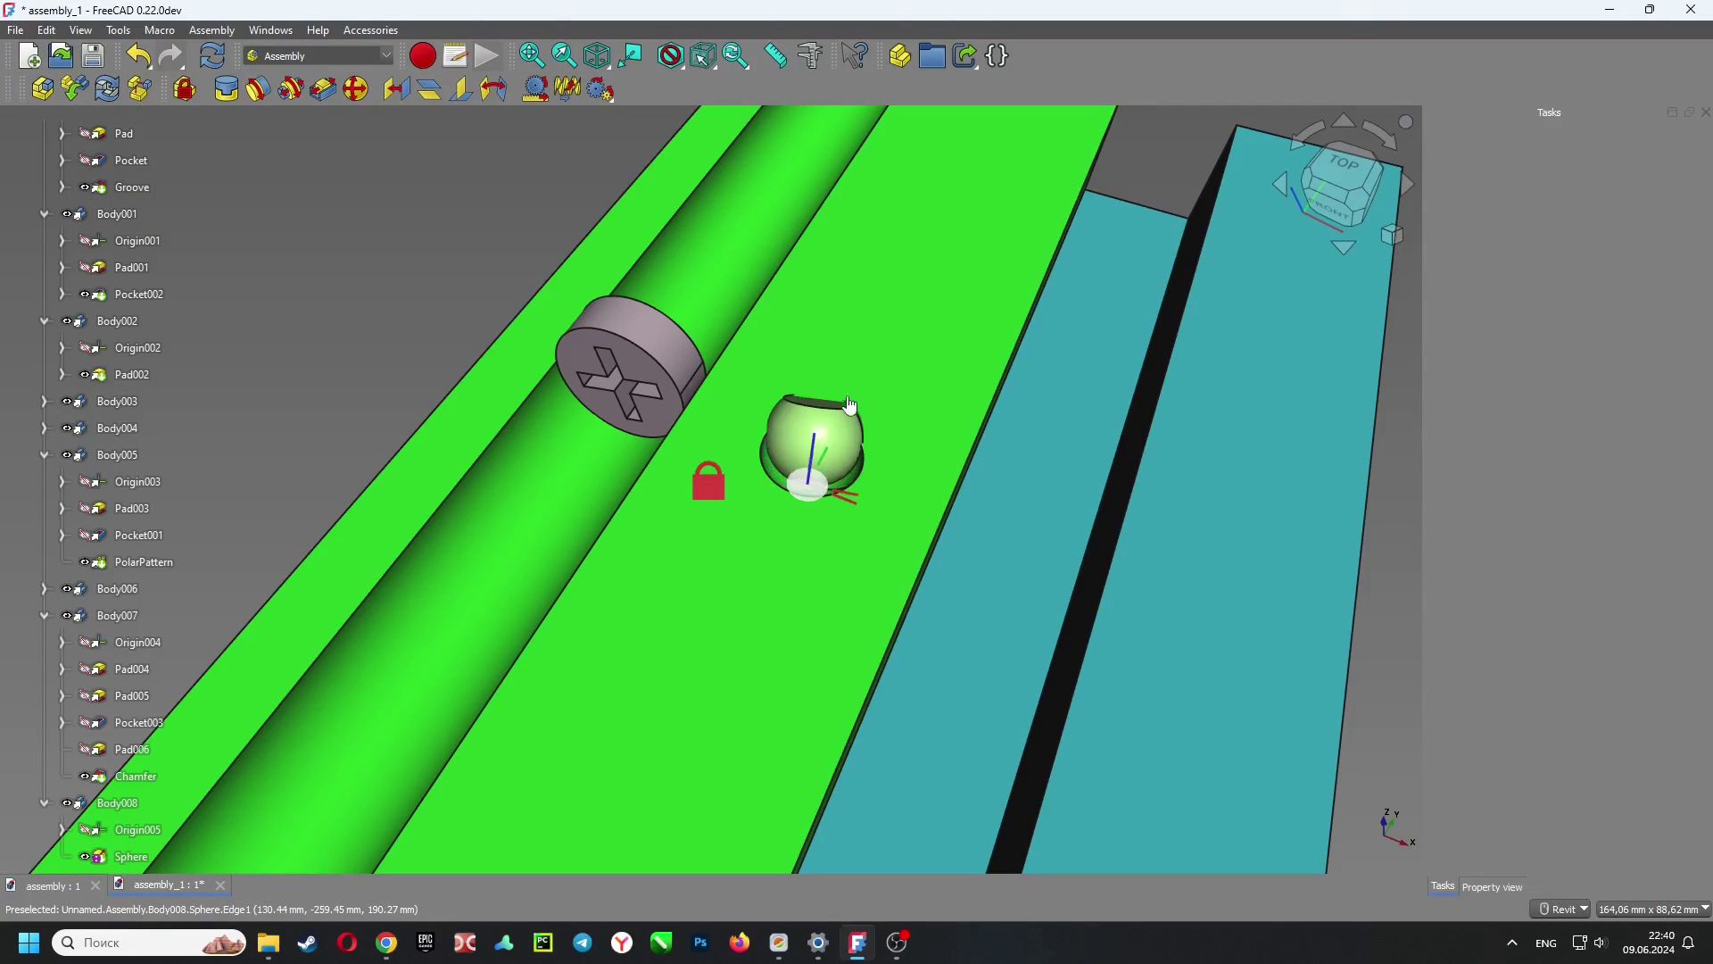
mouse_move(850, 406)
mouse_down()
mouse_move(804, 477)
mouse_move(839, 451)
mouse_move(812, 468)
mouse_move(848, 394)
mouse_move(812, 473)
mouse_move(828, 414)
mouse_up()
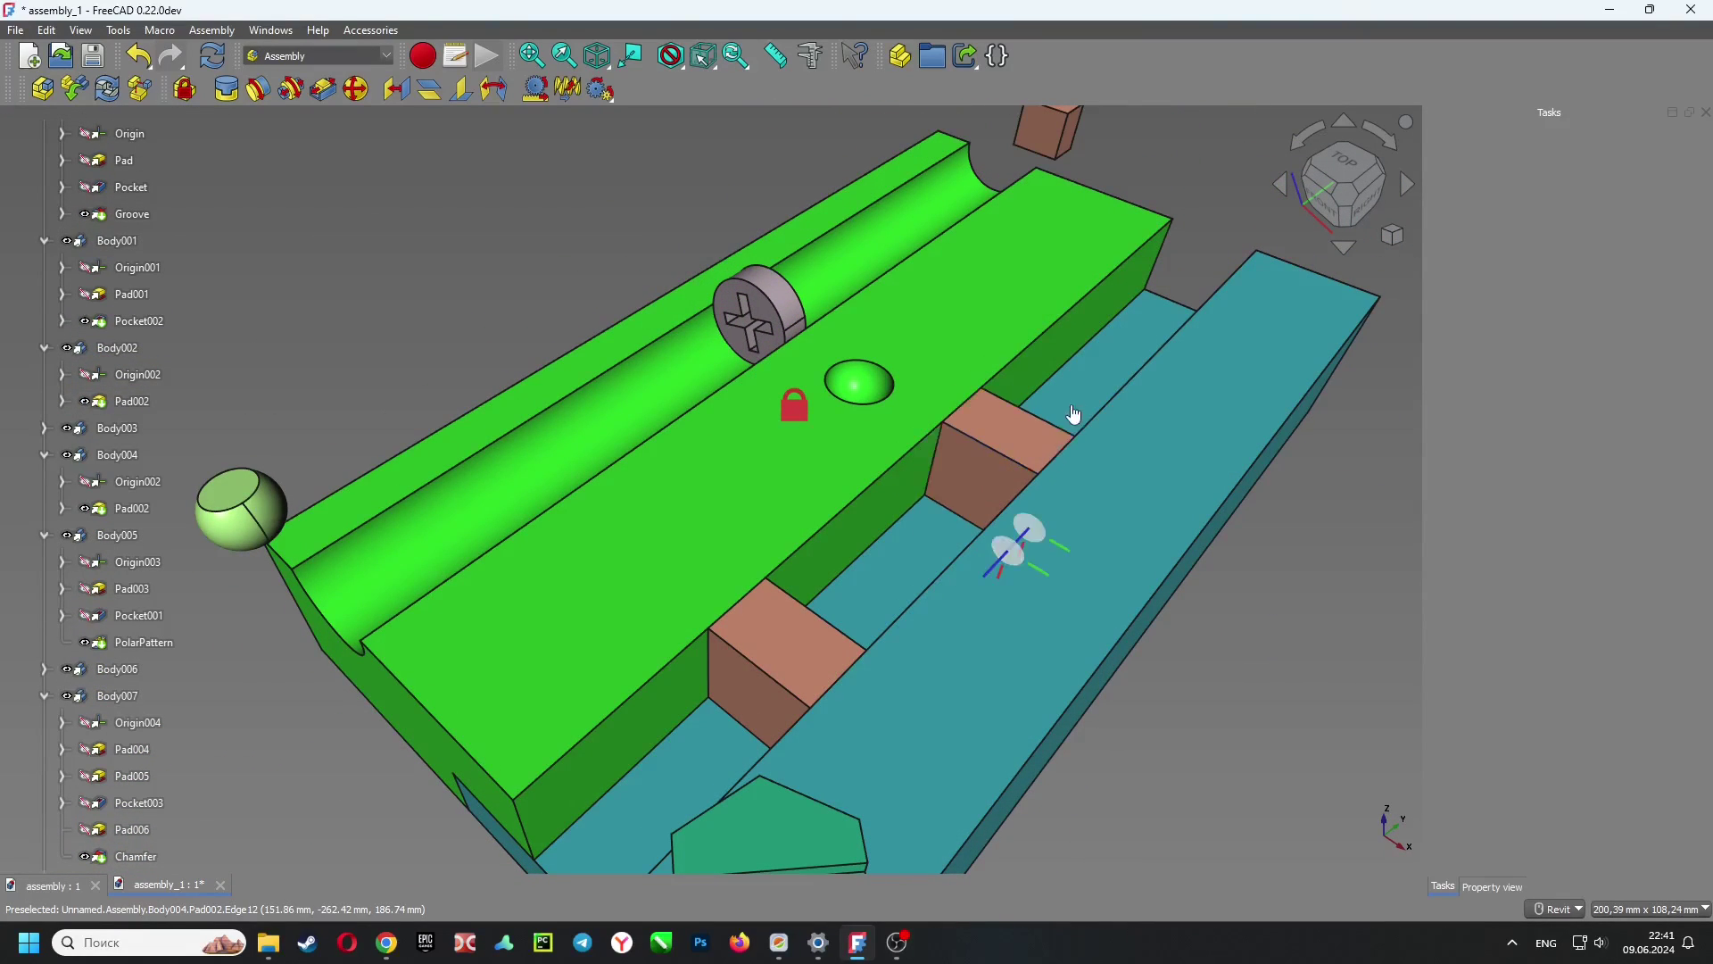
Shift the Body004 cube along the channel and set up a Distance joint between its Face6 and Face6 of the Body002 cube
drag(1071, 407, 1018, 441)
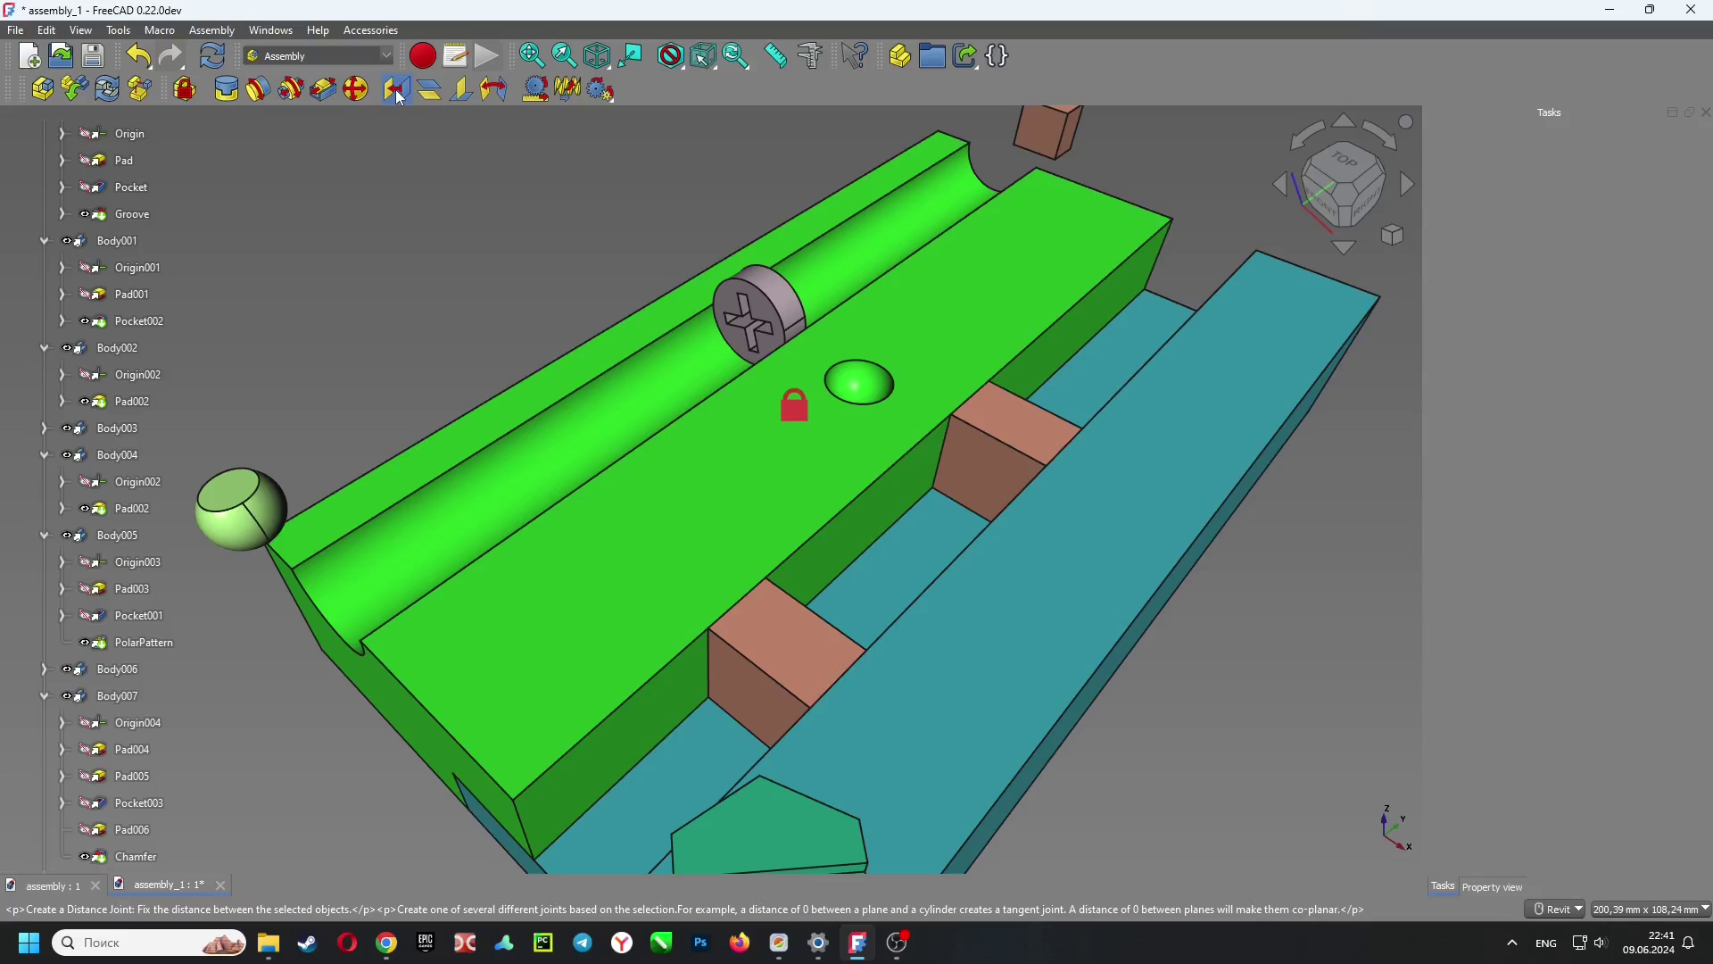
click(401, 93)
click(981, 464)
shift+middle_drag(982, 464, 511, 490)
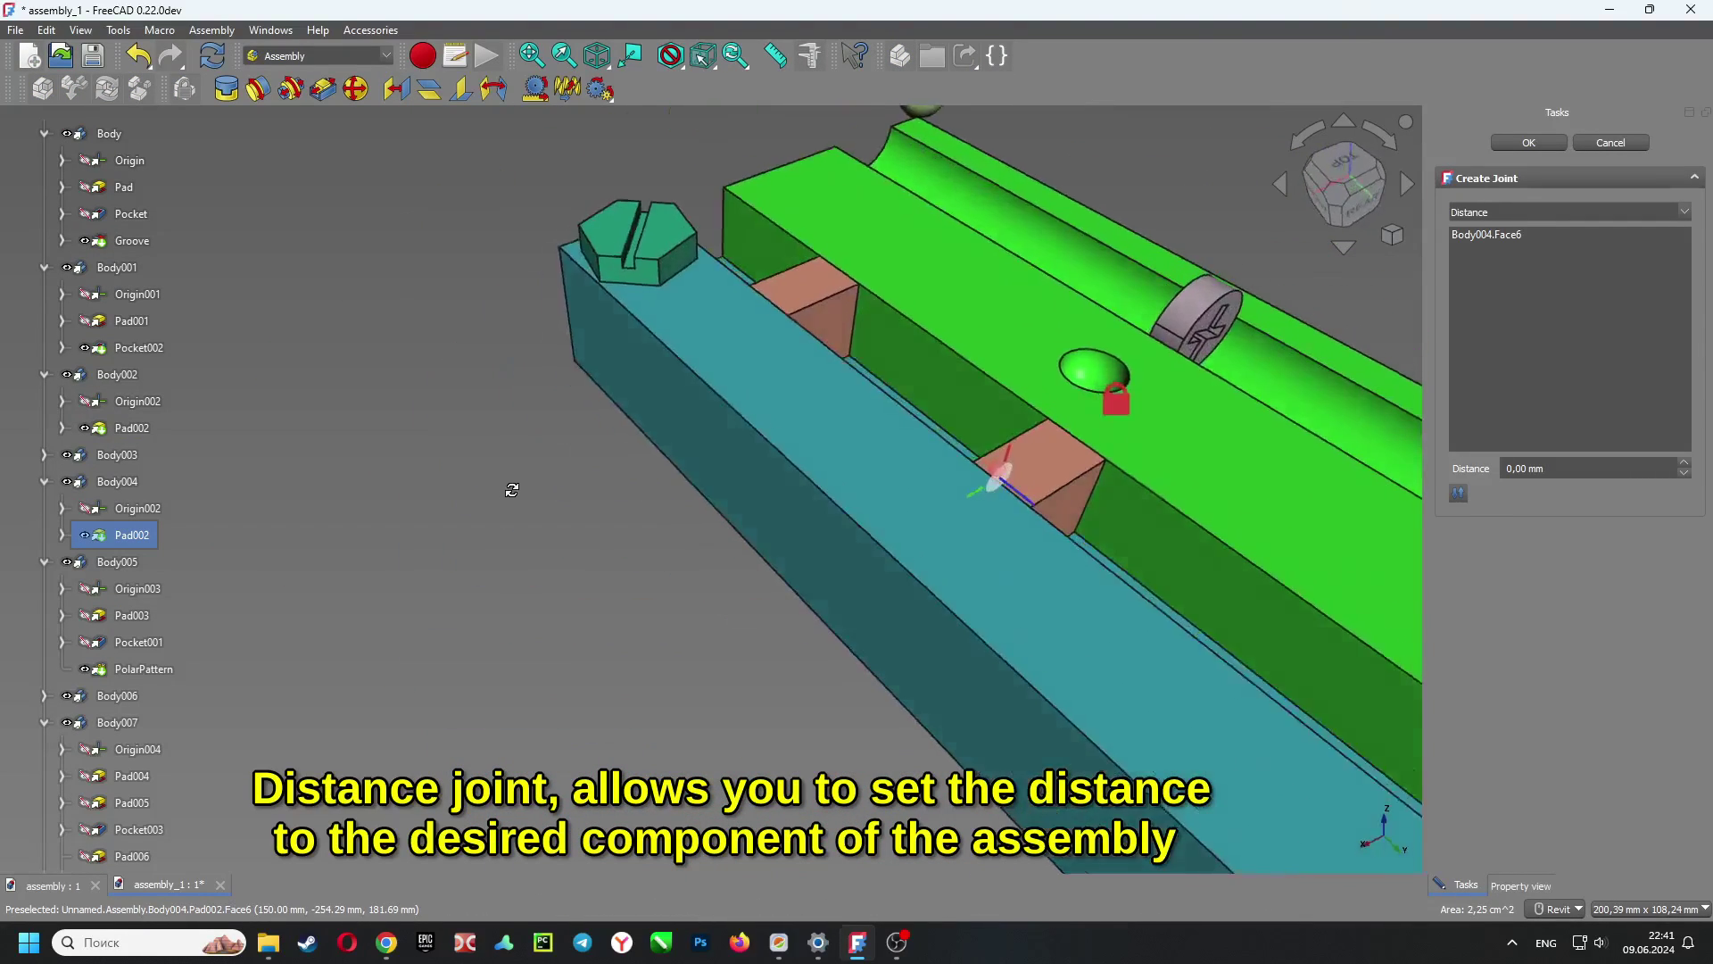
click(826, 323)
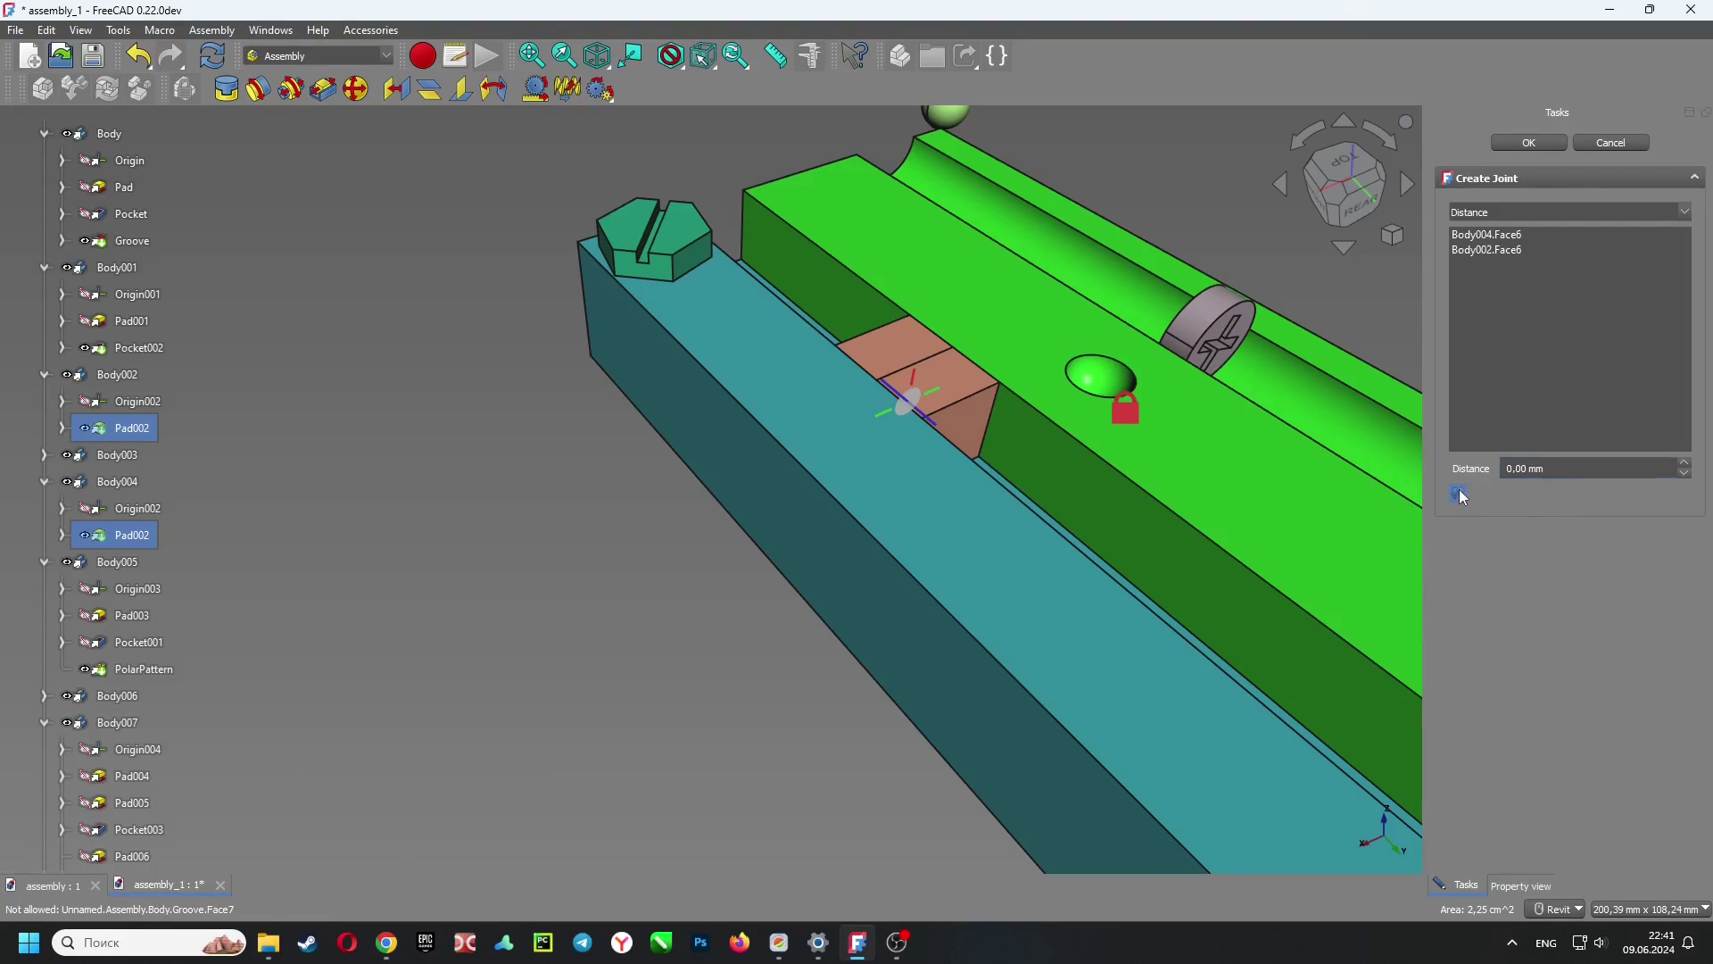
Reverse the distance joint and back, lower its distance to -19 mm, bring the cubes slightly closer again, and accept the joint
click(1459, 493)
click(1459, 494)
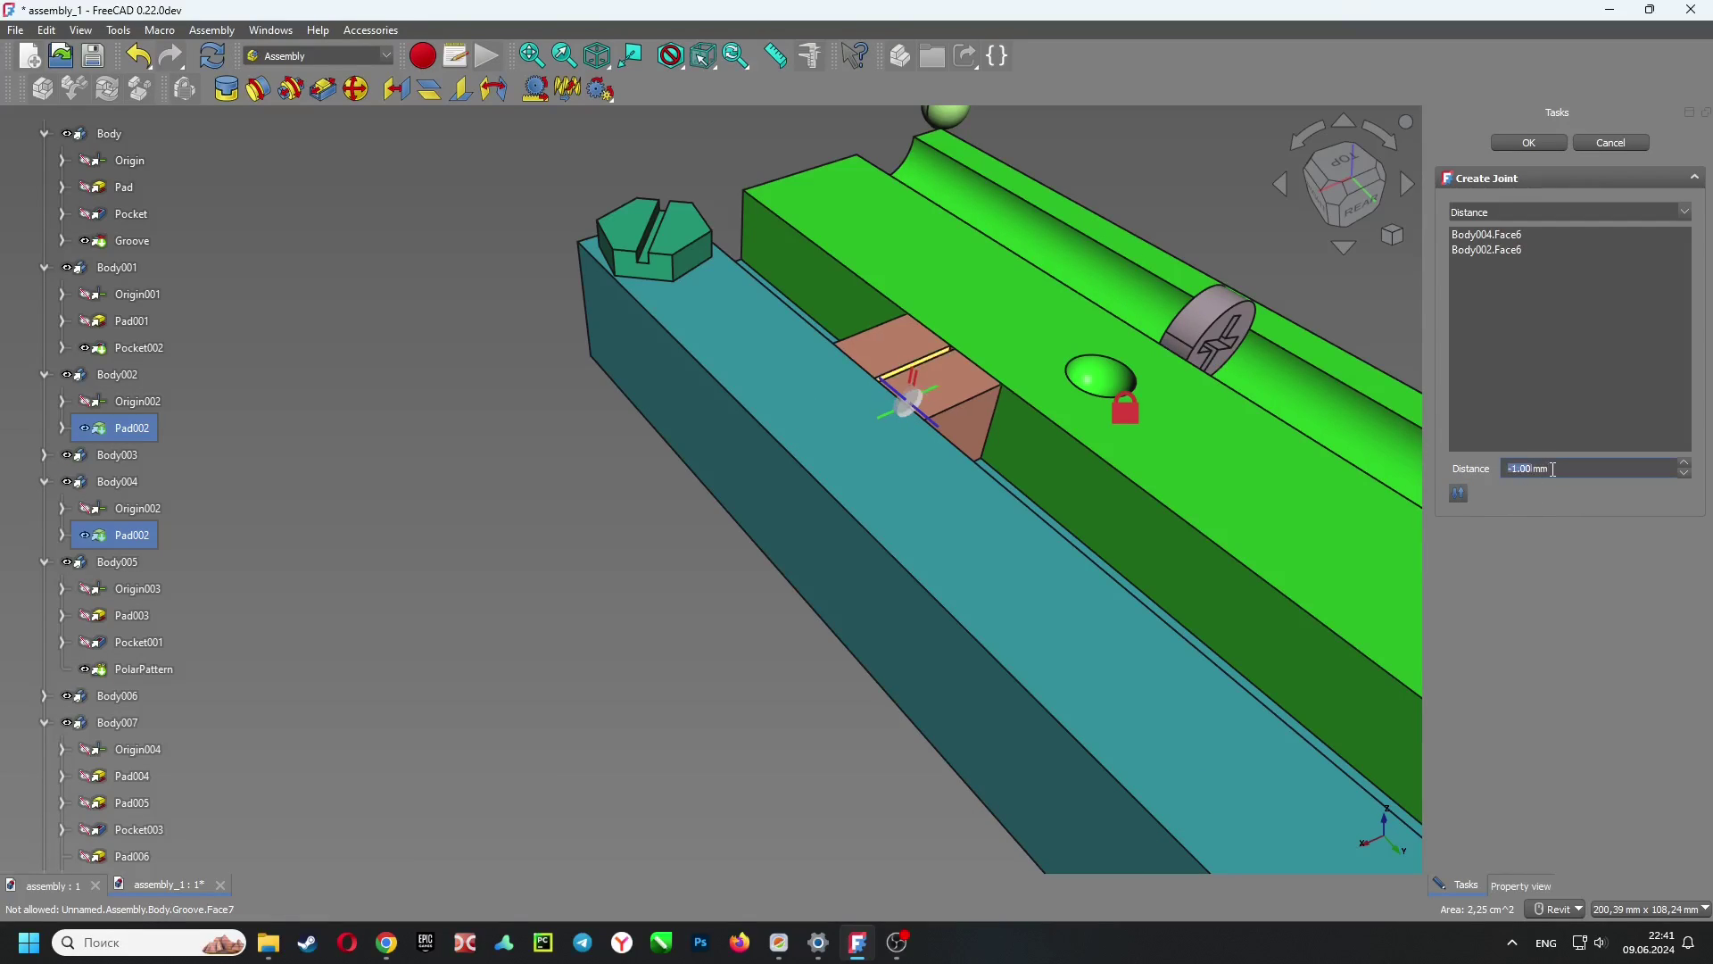
scroll(1555, 470, down, 18)
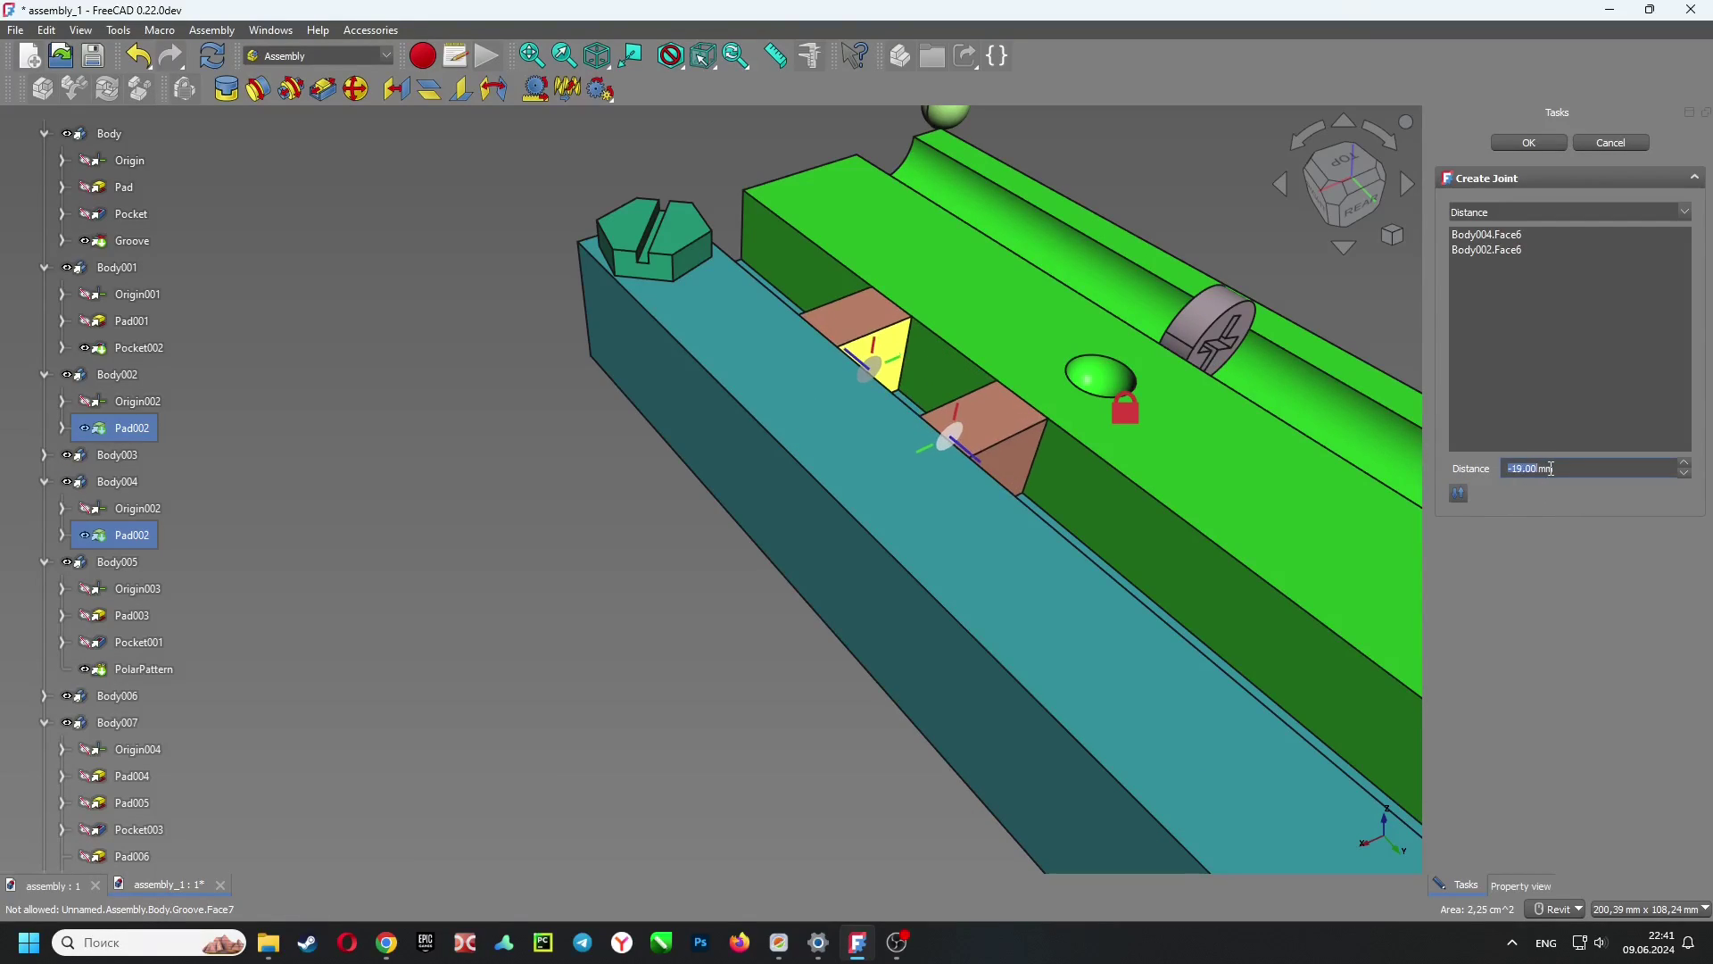
scroll(1552, 469, up, 3)
key(Return)
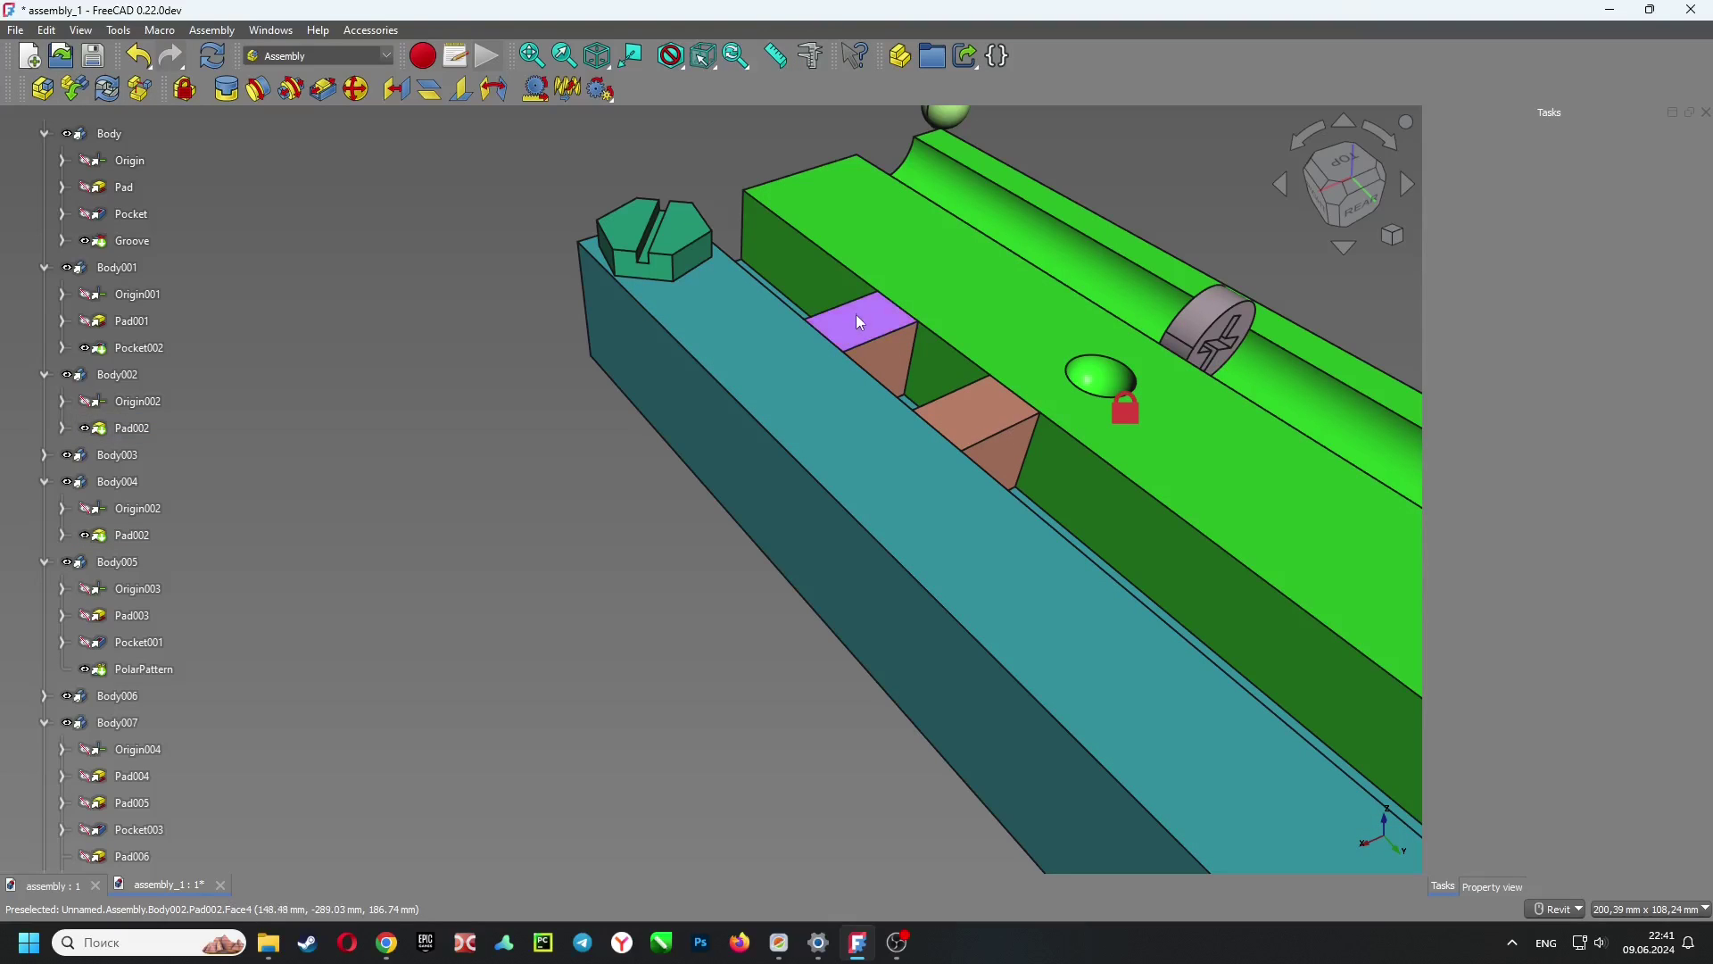
Move the distance-linked cubes back and forth along the channel to test the joint
drag(855, 314, 849, 367)
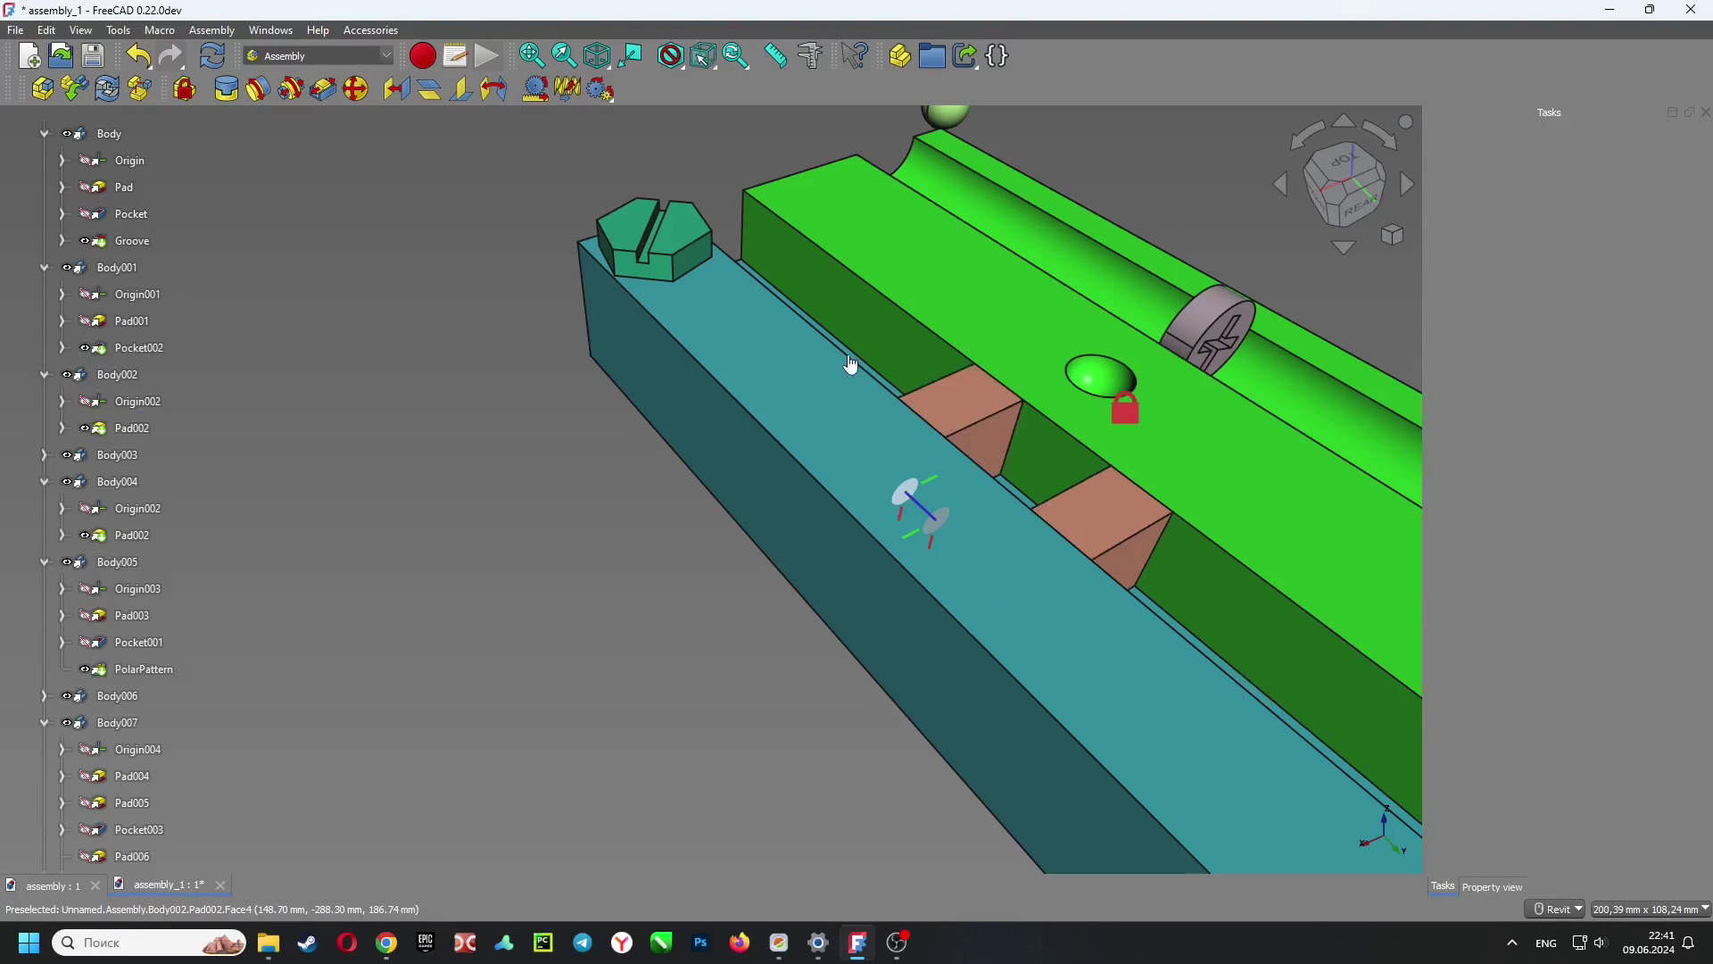
middle_drag(1071, 405, 773, 364)
scroll(773, 365, down, 2)
scroll(776, 373, down, 1)
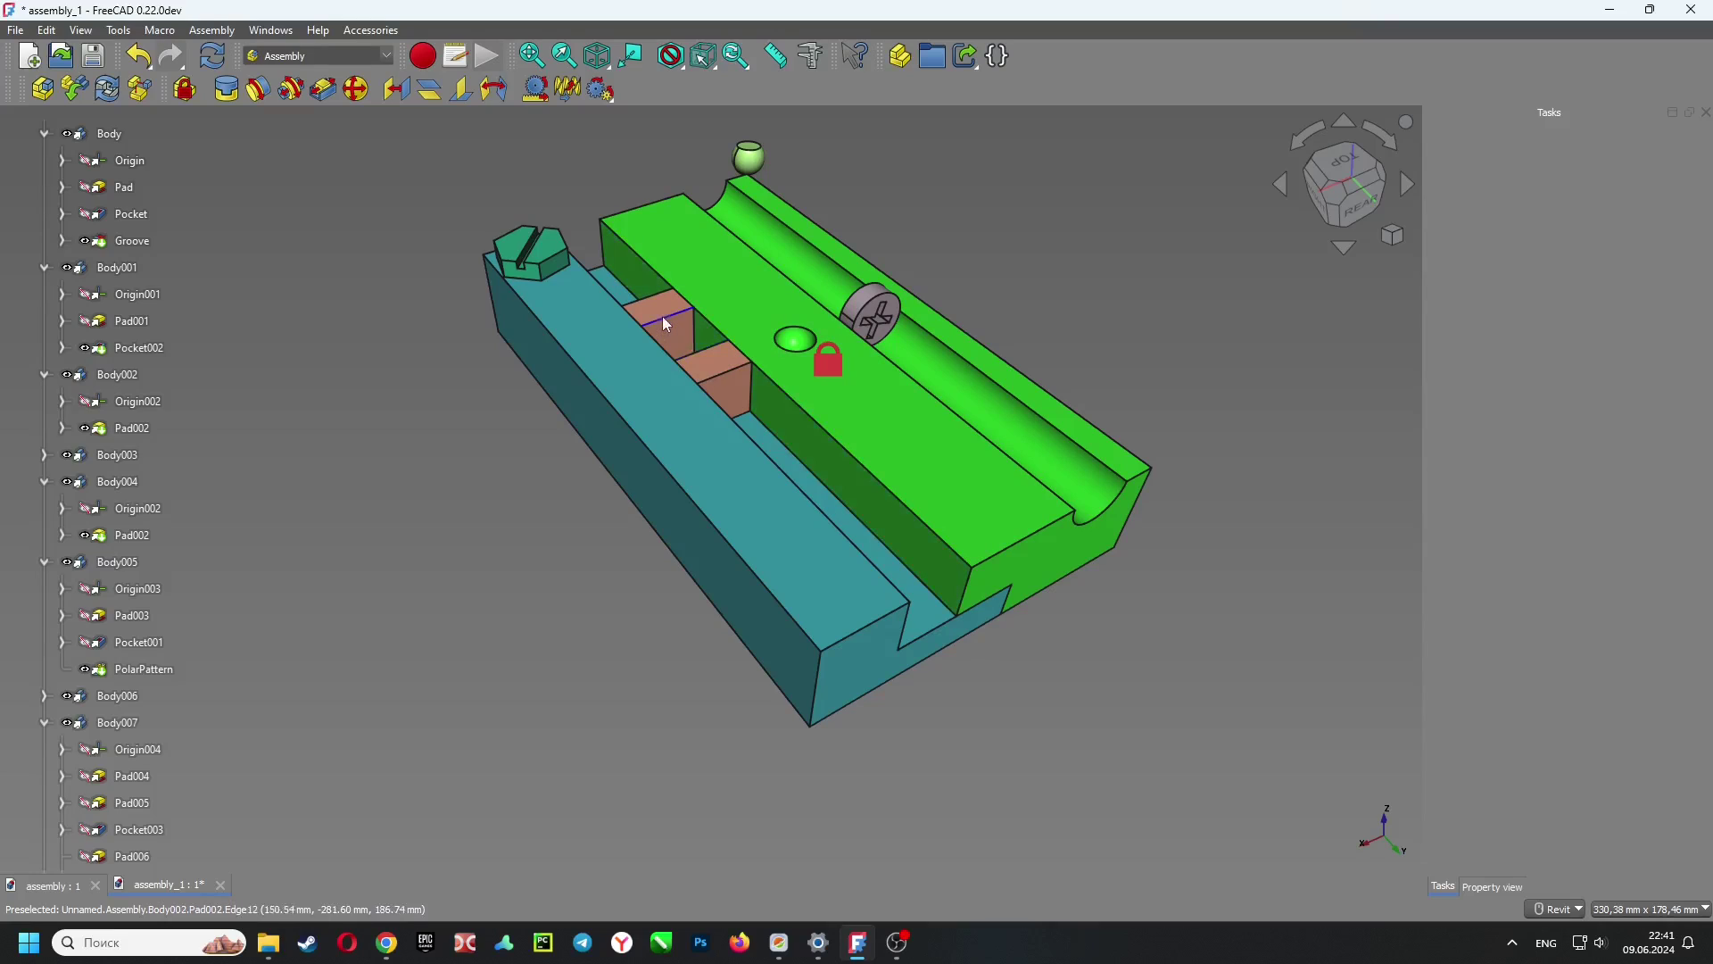
drag(667, 329, 640, 285)
Create a Parallel joint between Face5 of Body006 and Face8 of Body005, and shift the Body005 screw to test it
shift+middle_drag(639, 269, 693, 244)
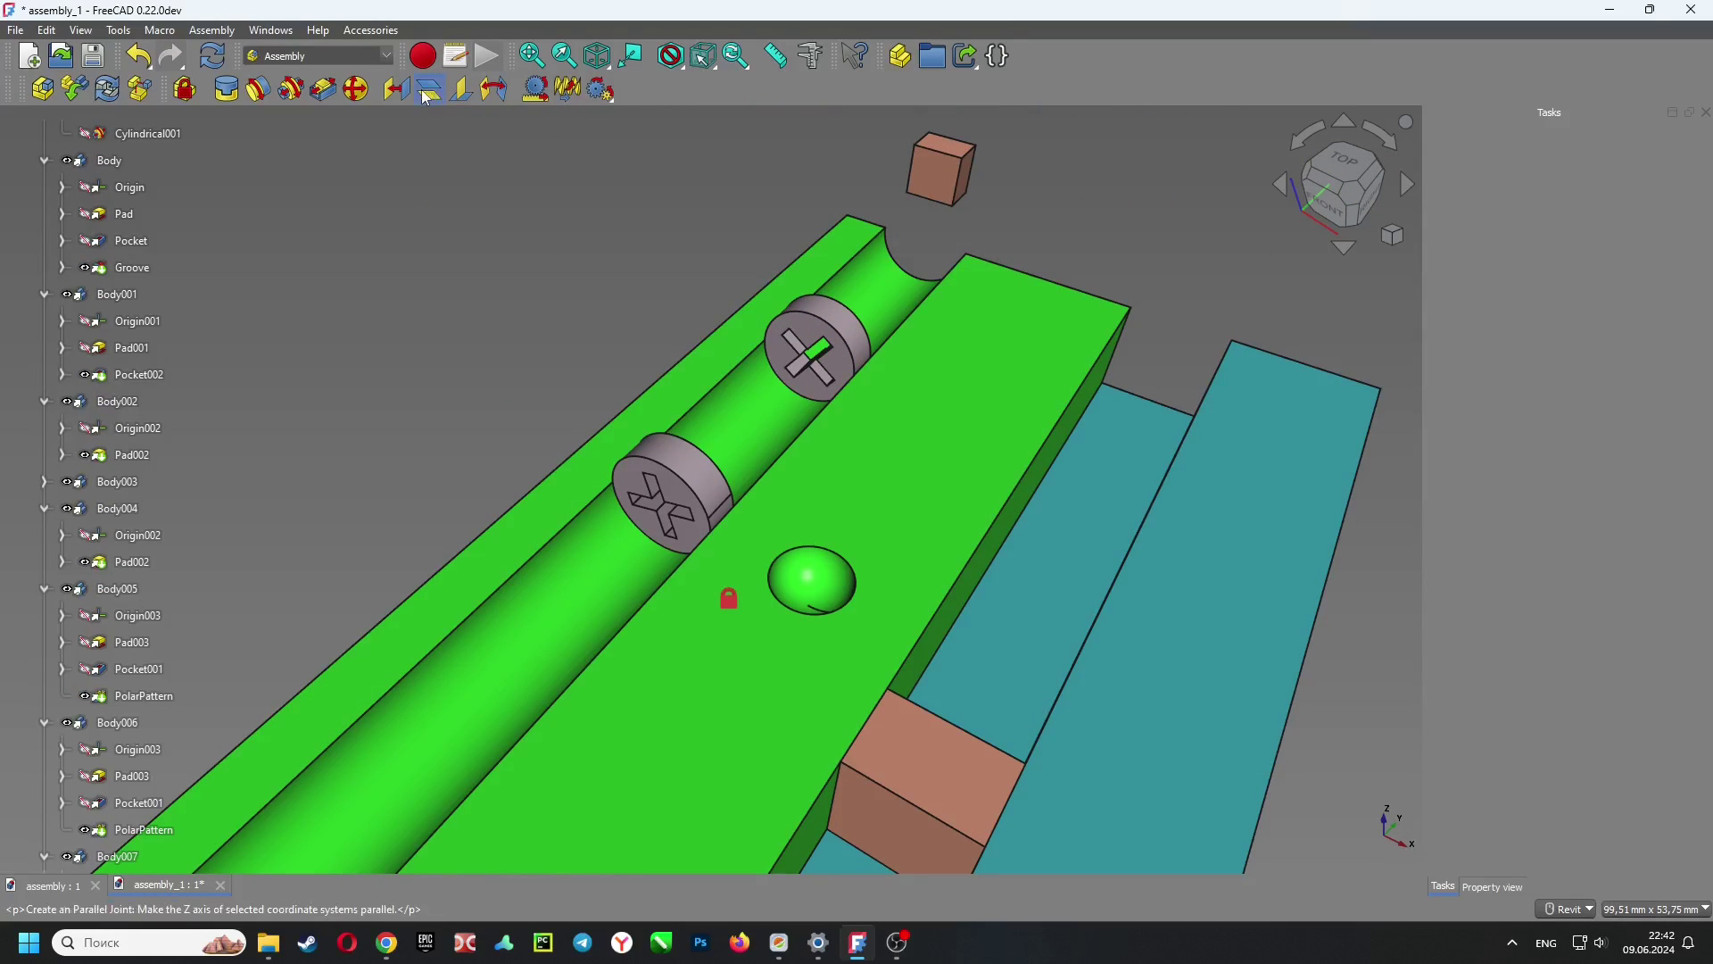
click(427, 95)
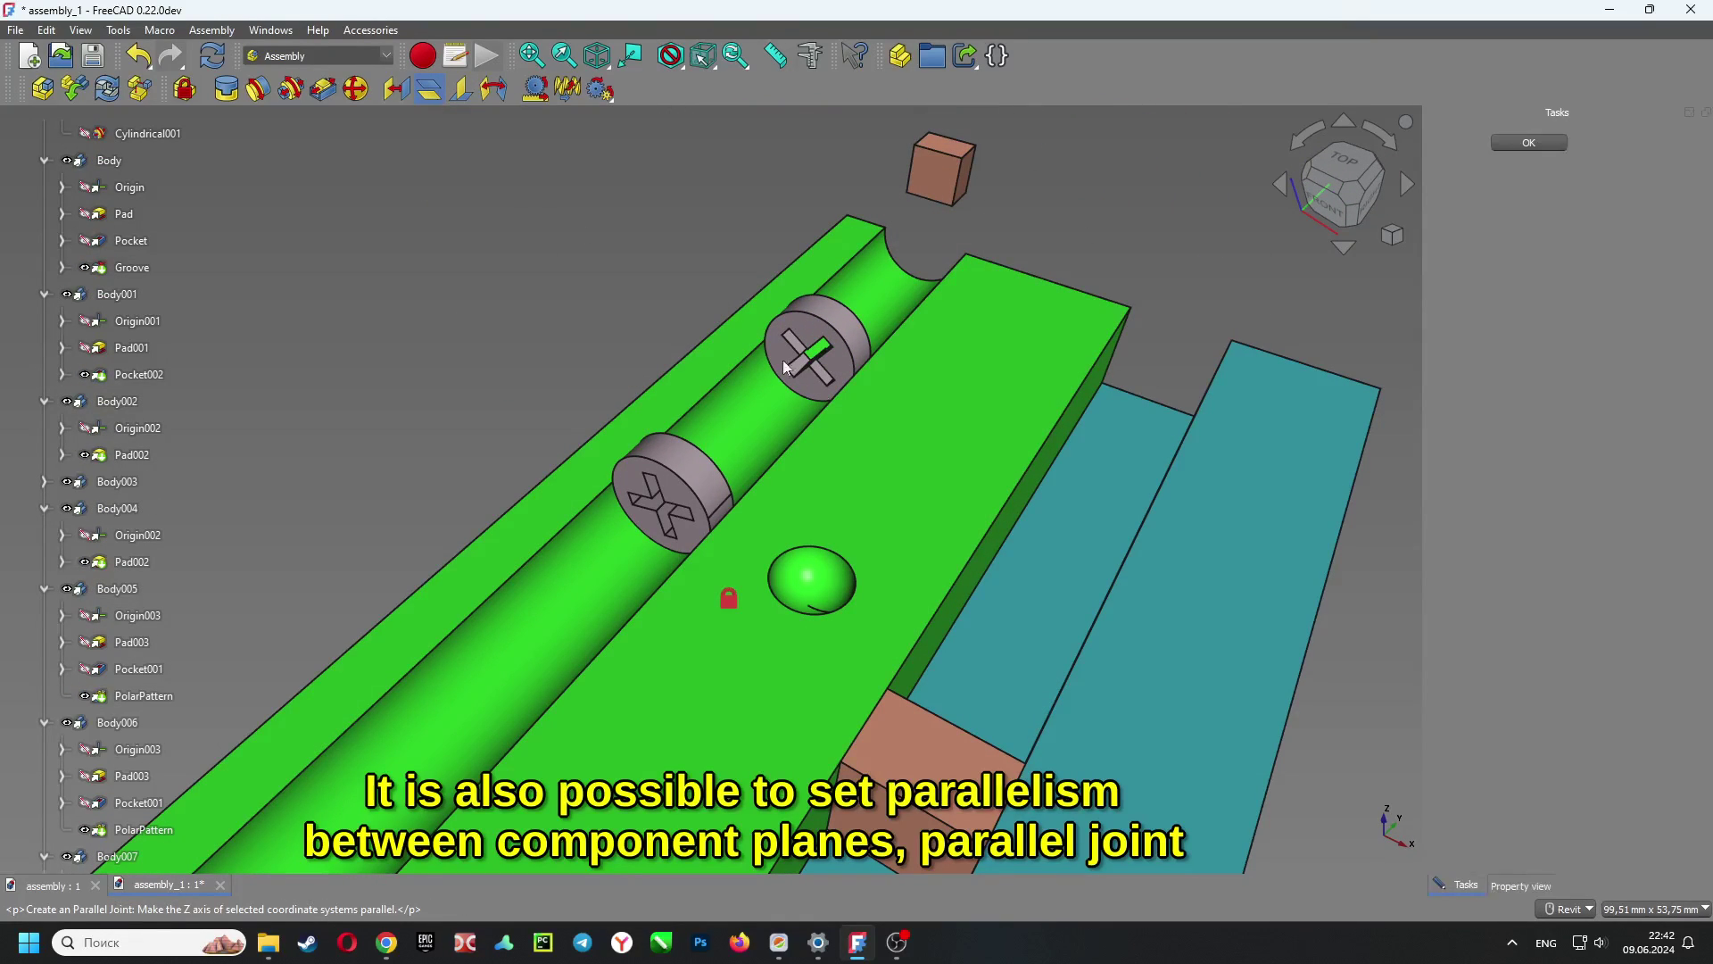
scroll(819, 366, up, 2)
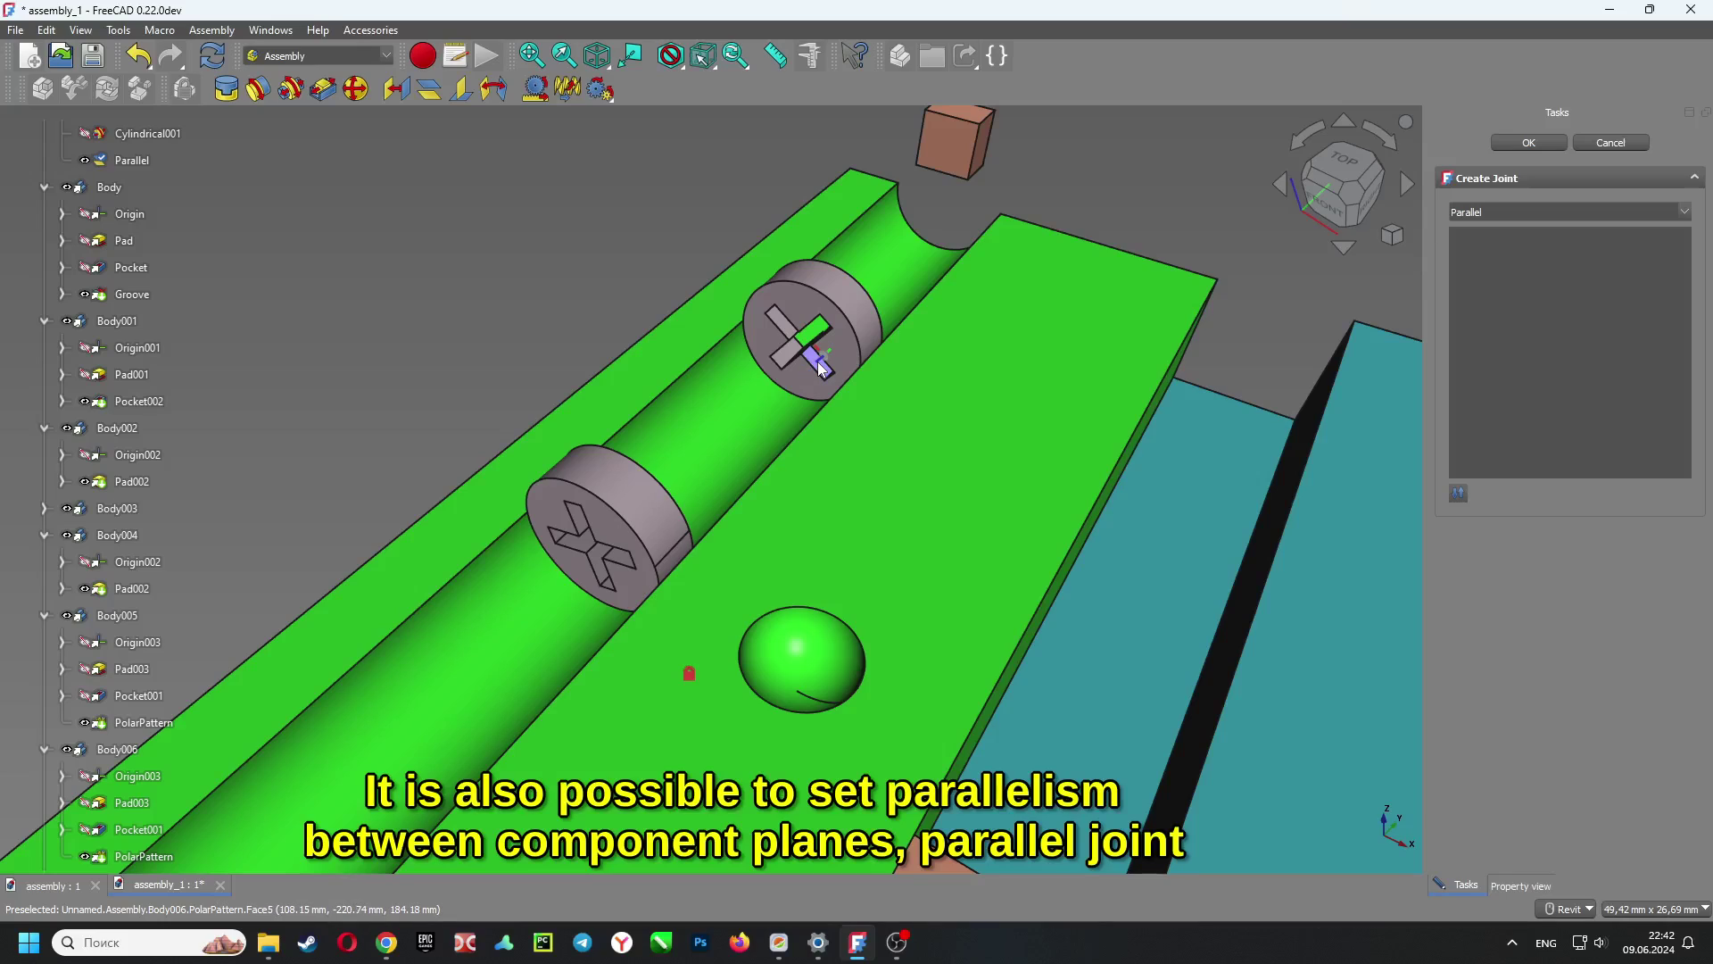
click(576, 546)
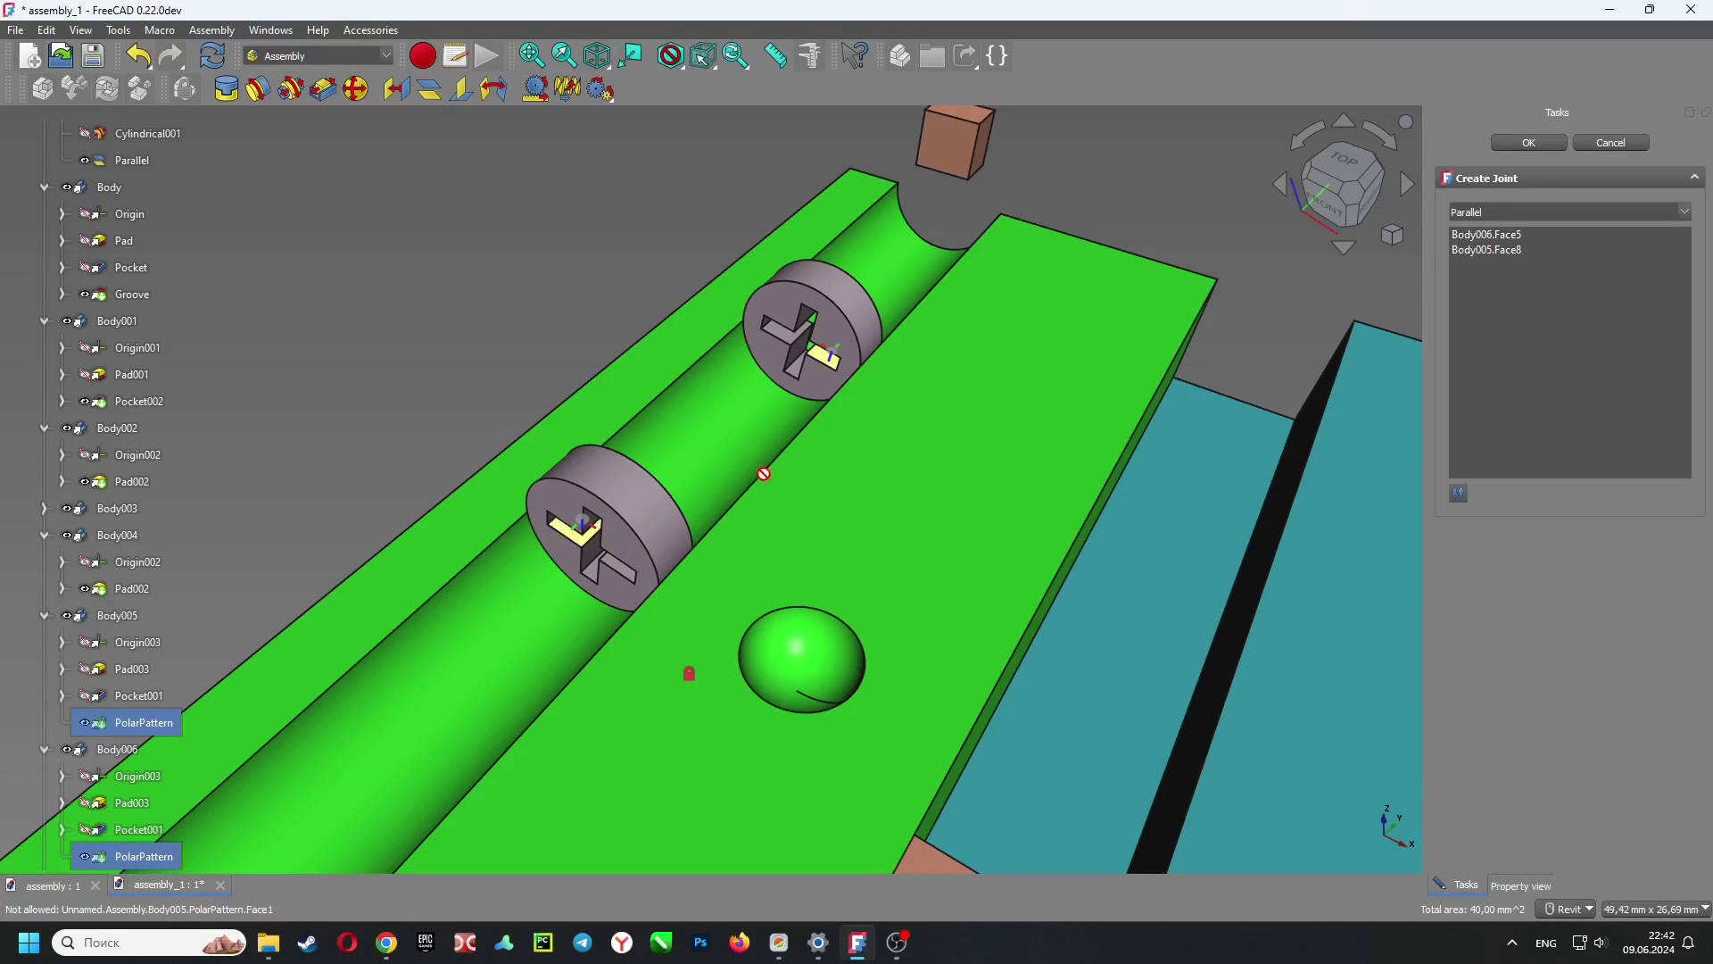
click(1531, 143)
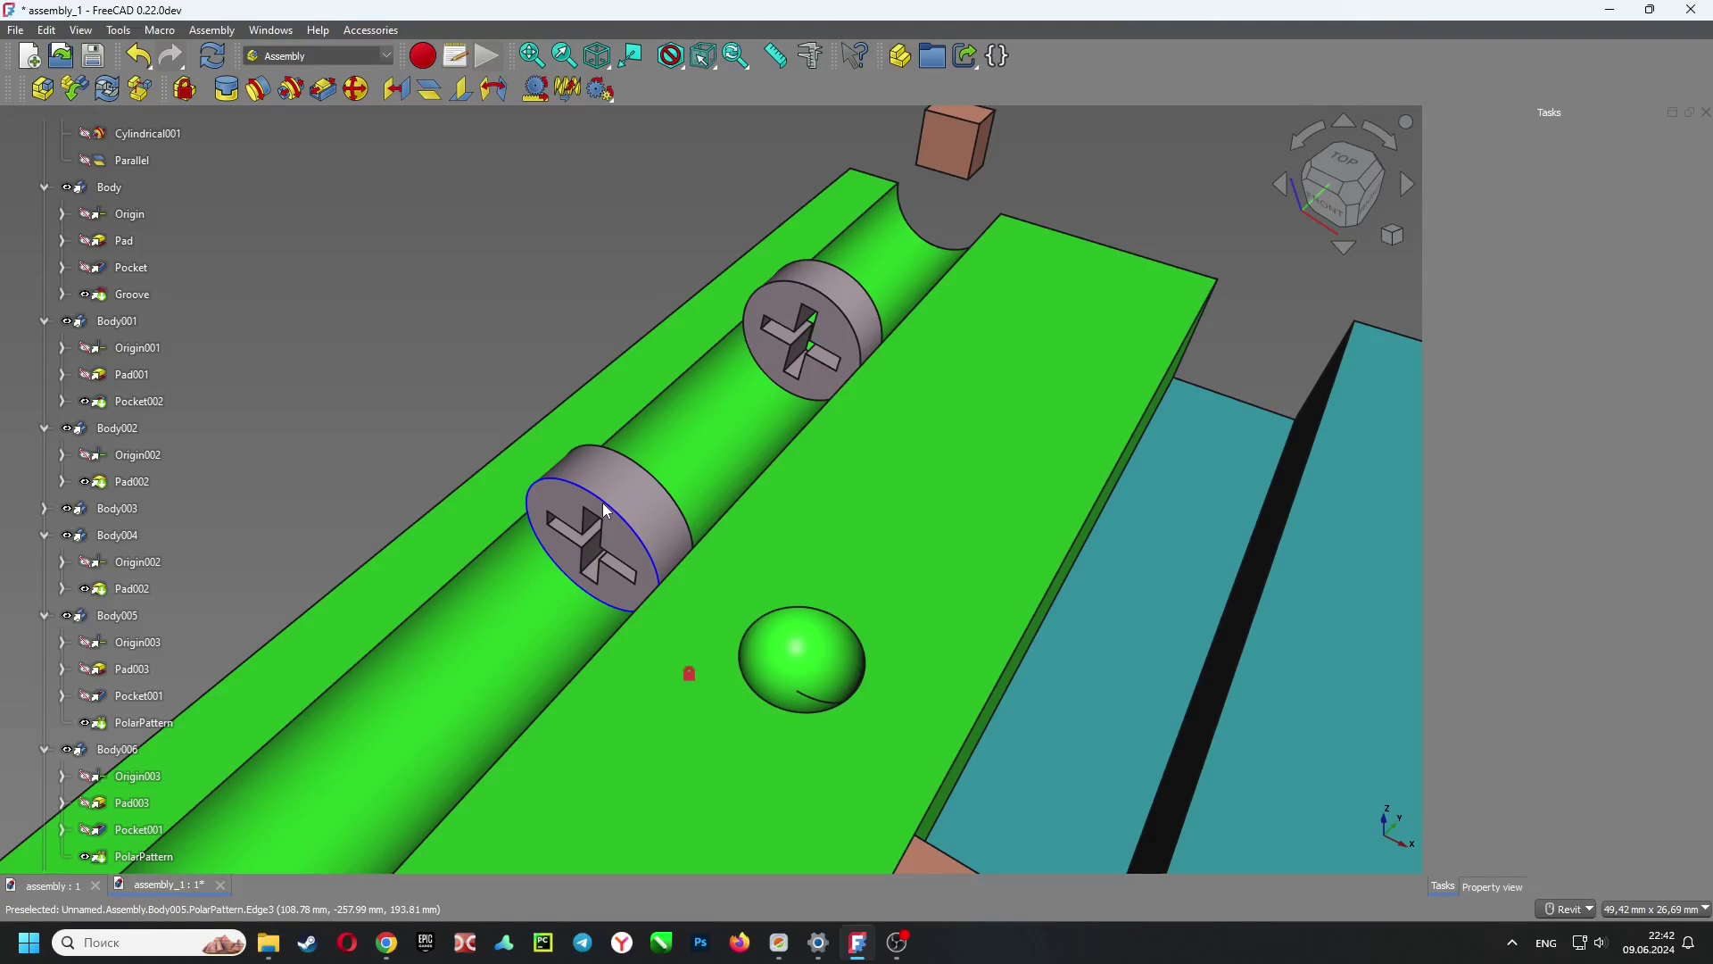
mouse_move(554, 483)
mouse_down()
mouse_move(651, 482)
mouse_move(681, 513)
mouse_move(534, 500)
mouse_up()
scroll(573, 453, down, 1)
scroll(576, 456, down, 8)
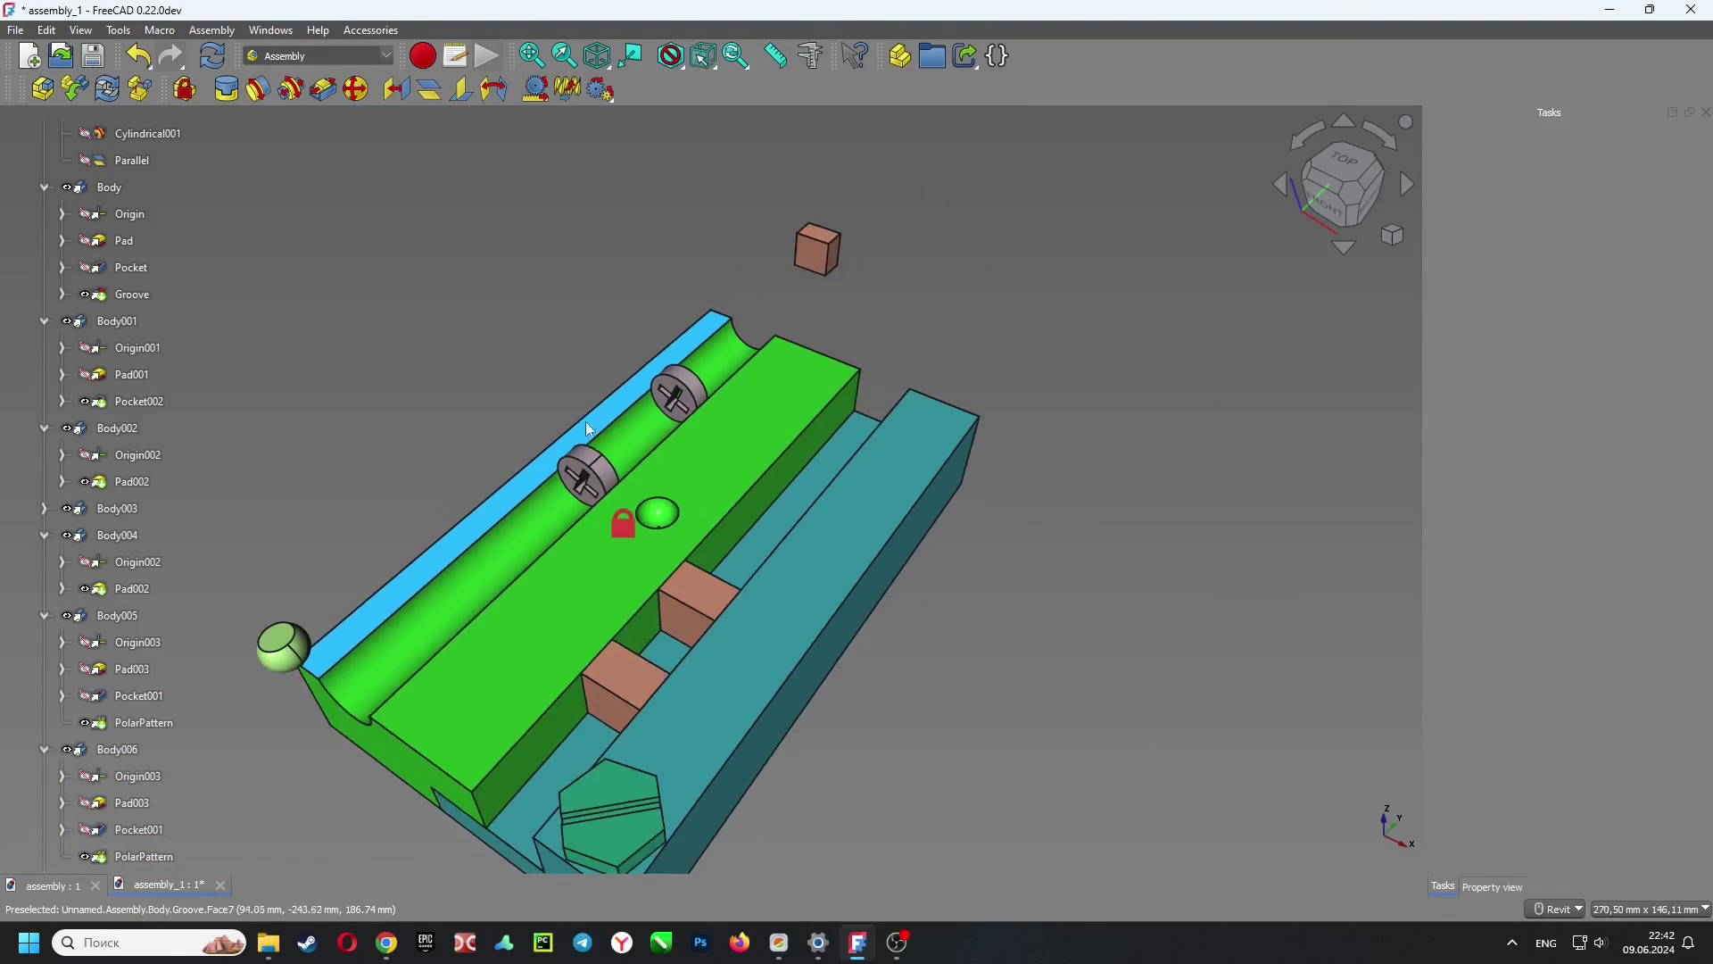
Create a Perpendicular joint between Face4 of the loose Body003 cube and the green Body's upper Face1
scroll(629, 404, up, 2)
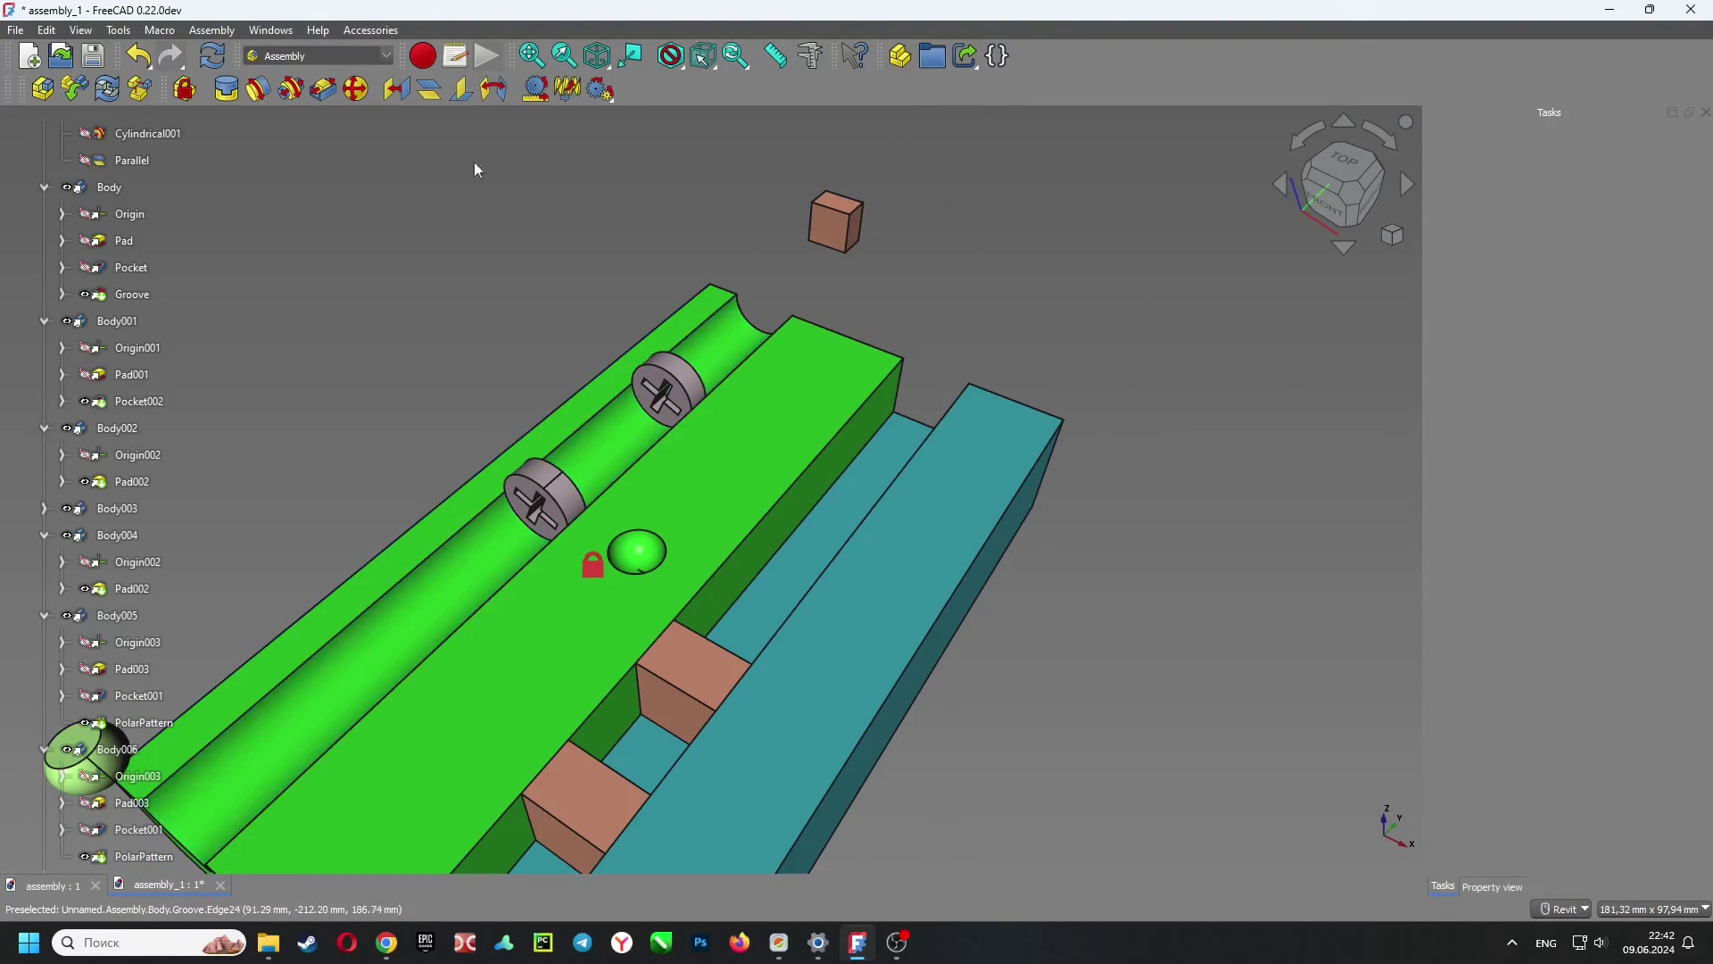
click(461, 88)
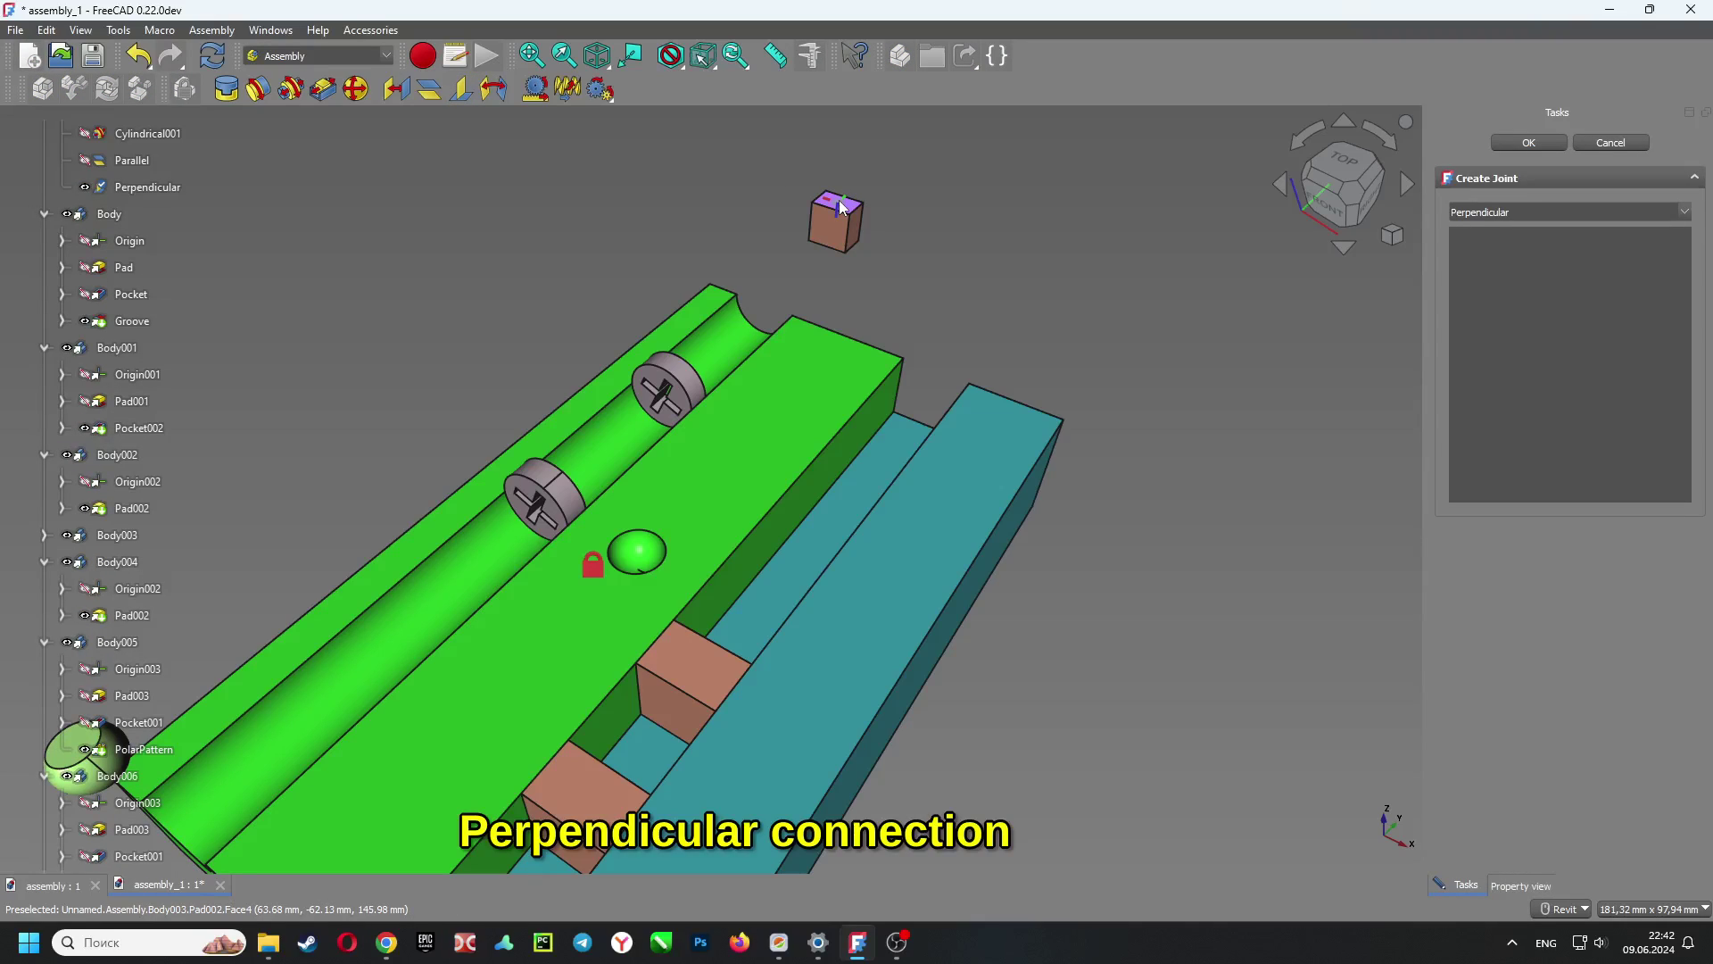
click(842, 208)
click(829, 394)
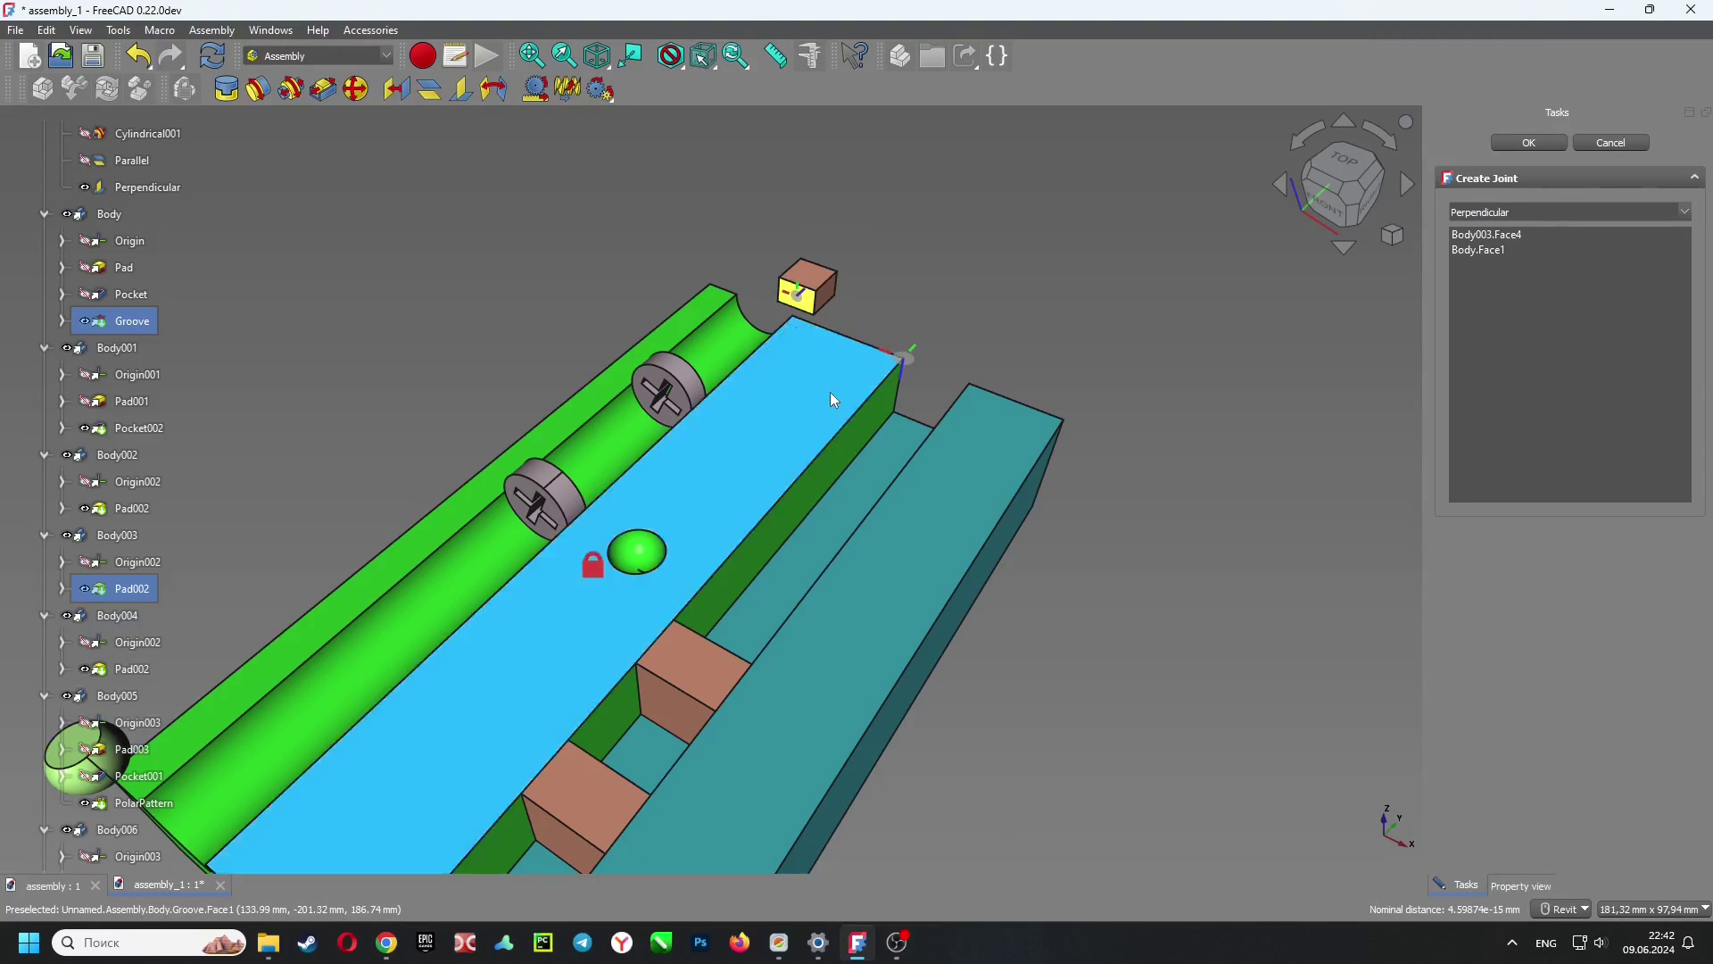
click(1528, 142)
Examine the cubes, screws and ball of the assembly from several sides and check the Cylindrical joint's markers
shift+middle_drag(955, 297, 721, 292)
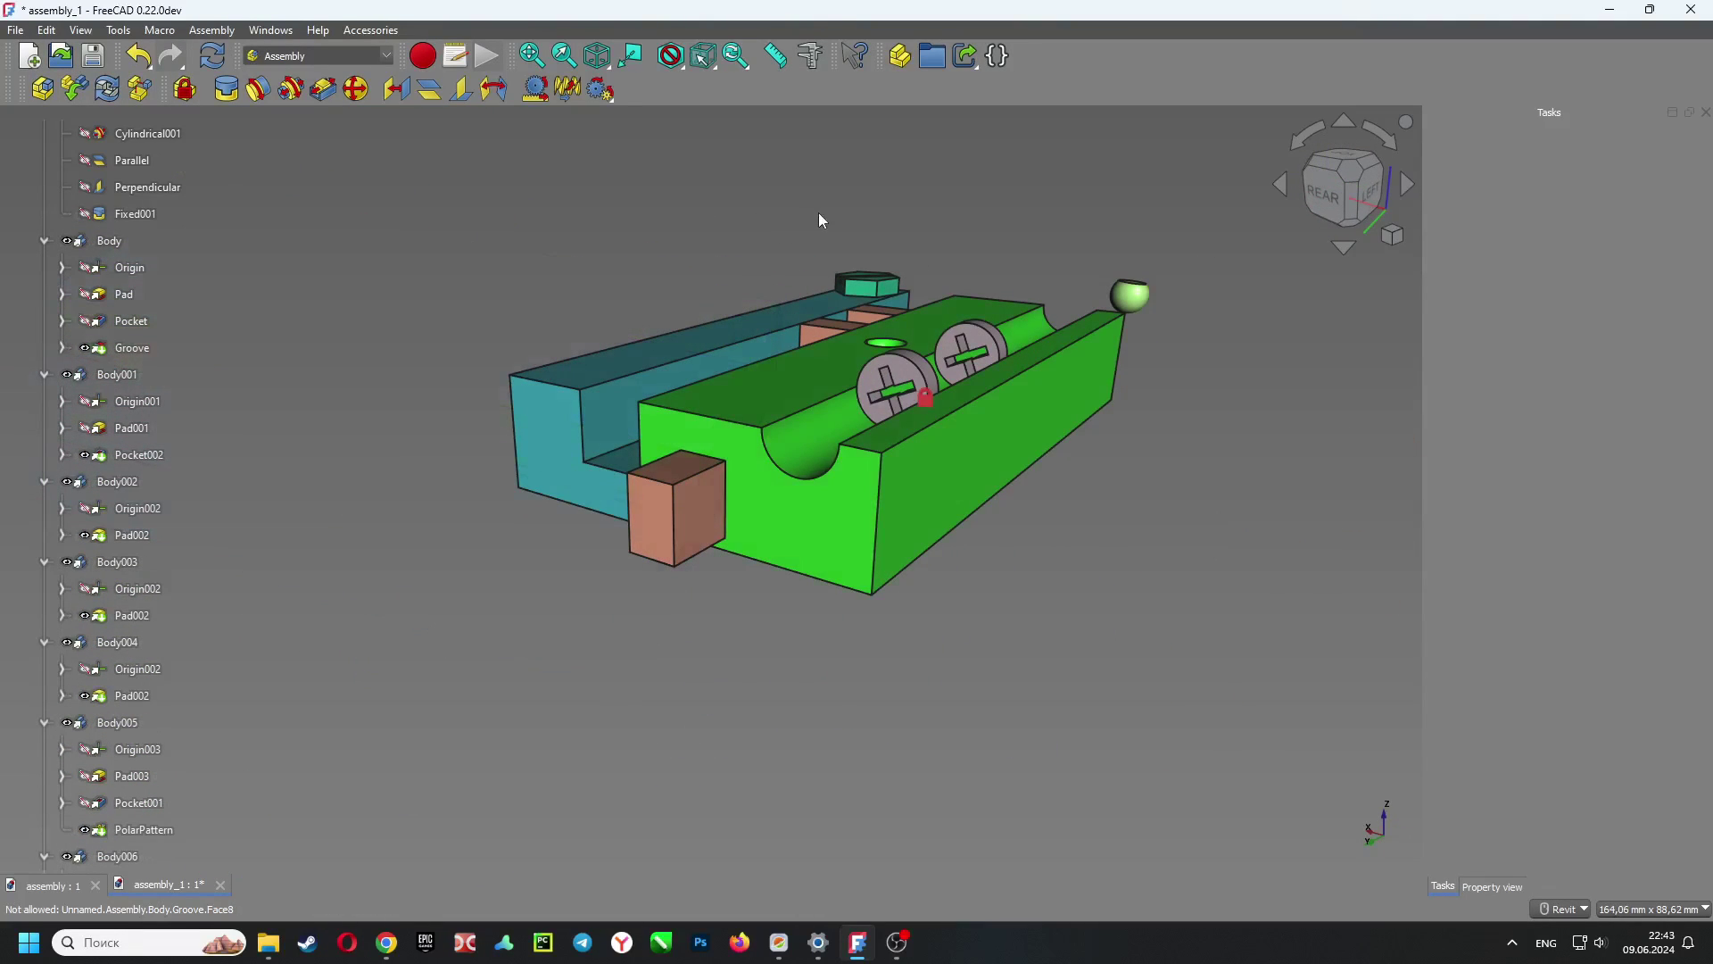
shift+middle_drag(803, 230, 726, 239)
middle_drag(901, 268, 782, 324)
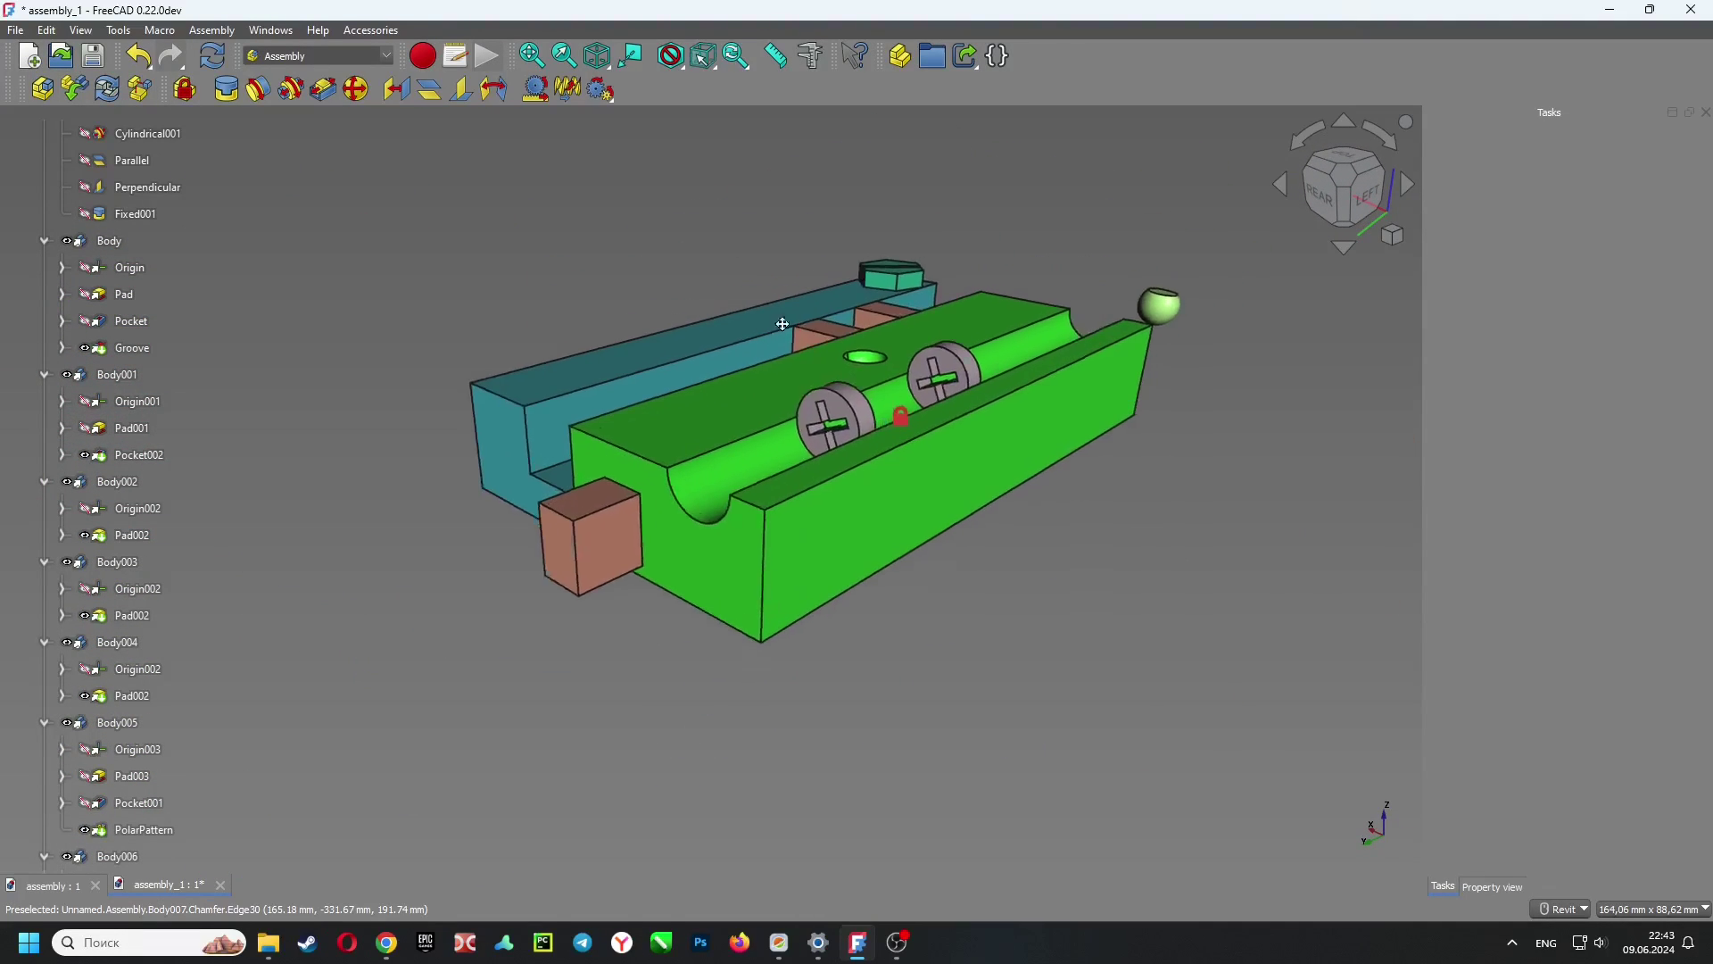
scroll(1026, 375, up, 6)
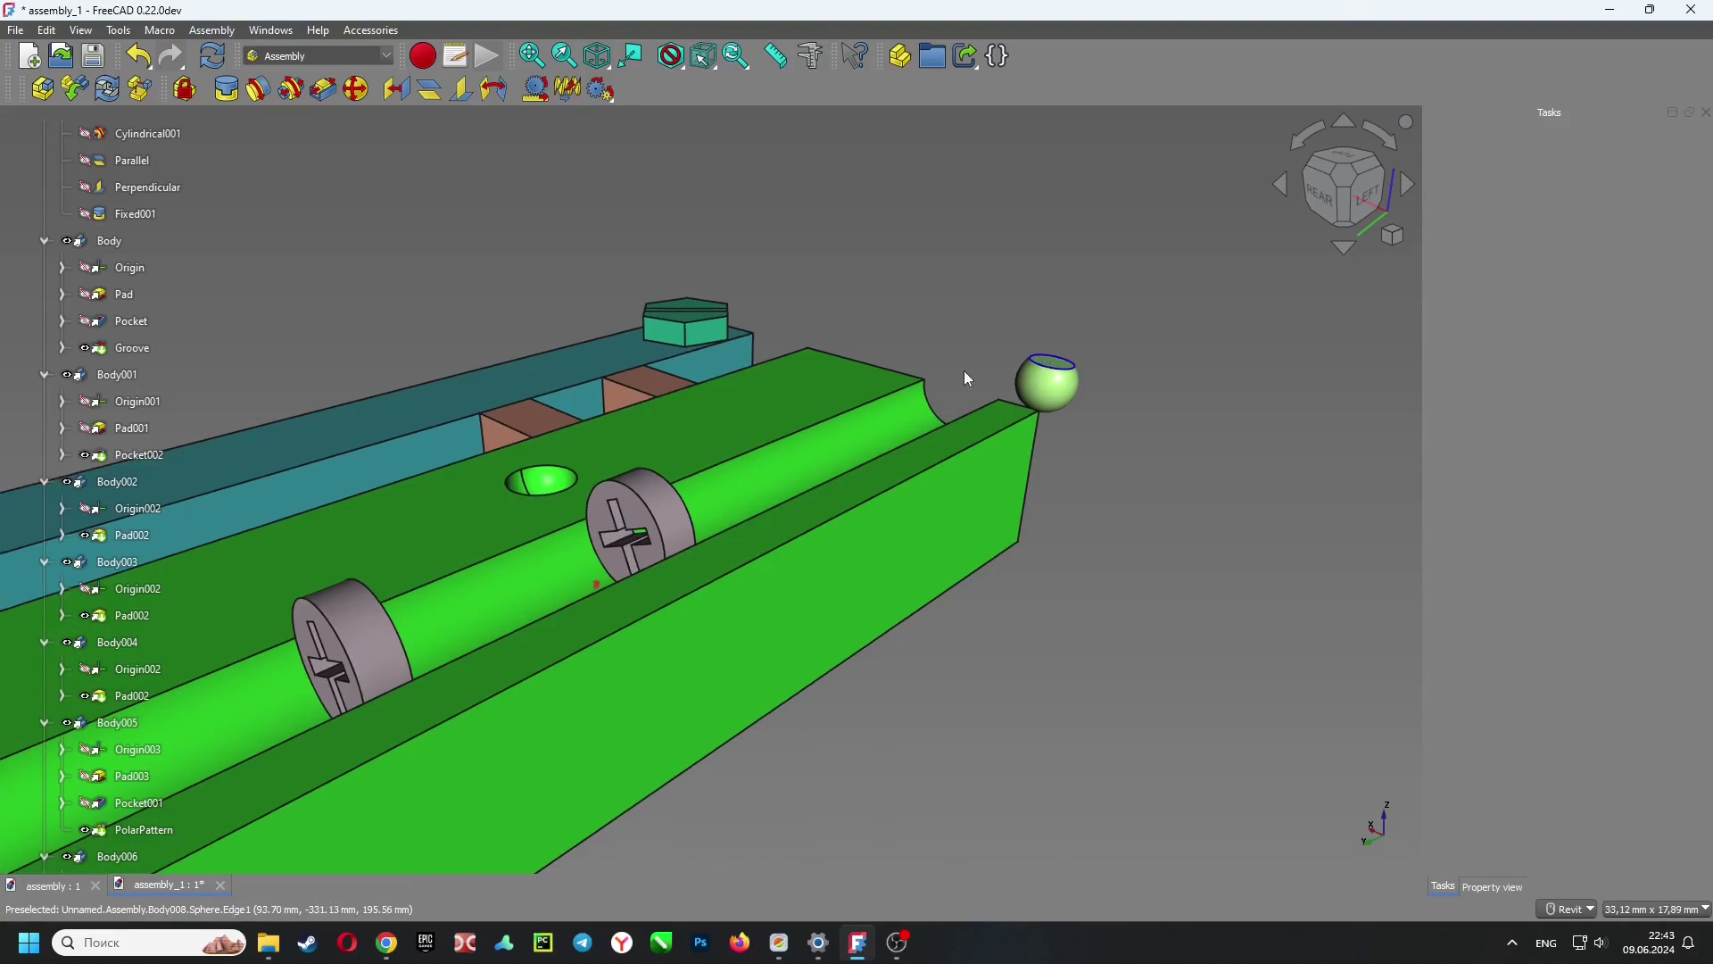
mouse_move(776, 386)
shift+middle_down()
mouse_move(700, 455)
mouse_move(746, 384)
shift+middle_up()
scroll(746, 384, down, 5)
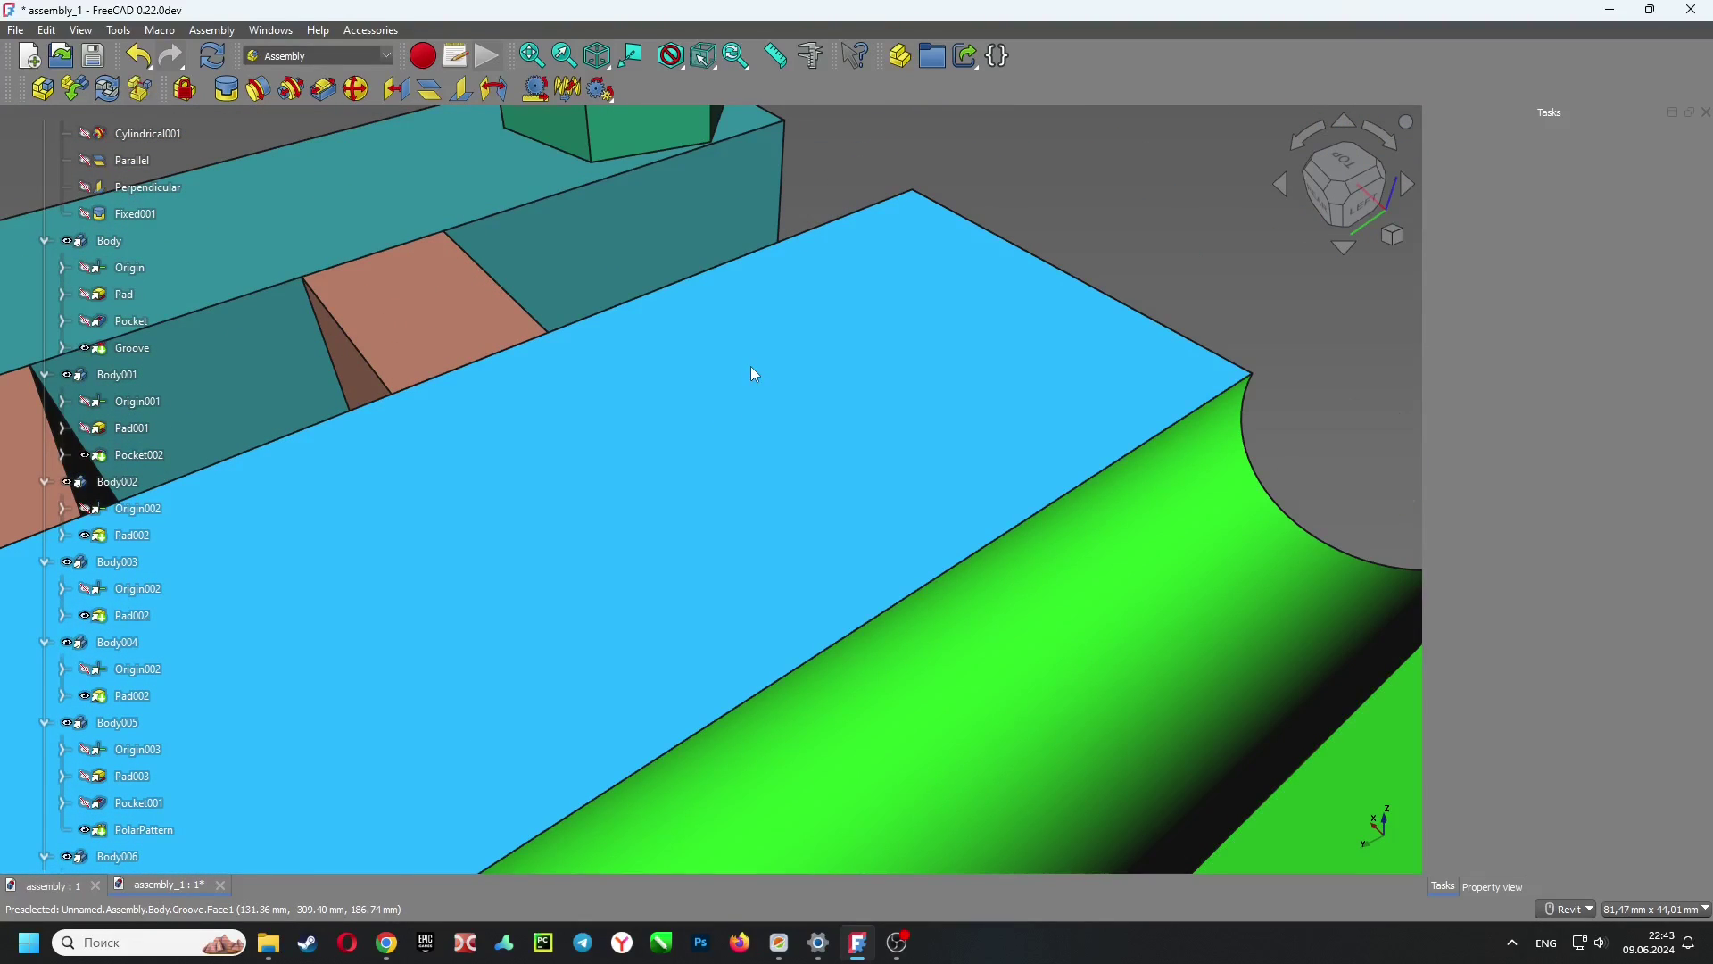
scroll(751, 366, down, 6)
scroll(764, 514, up, 4)
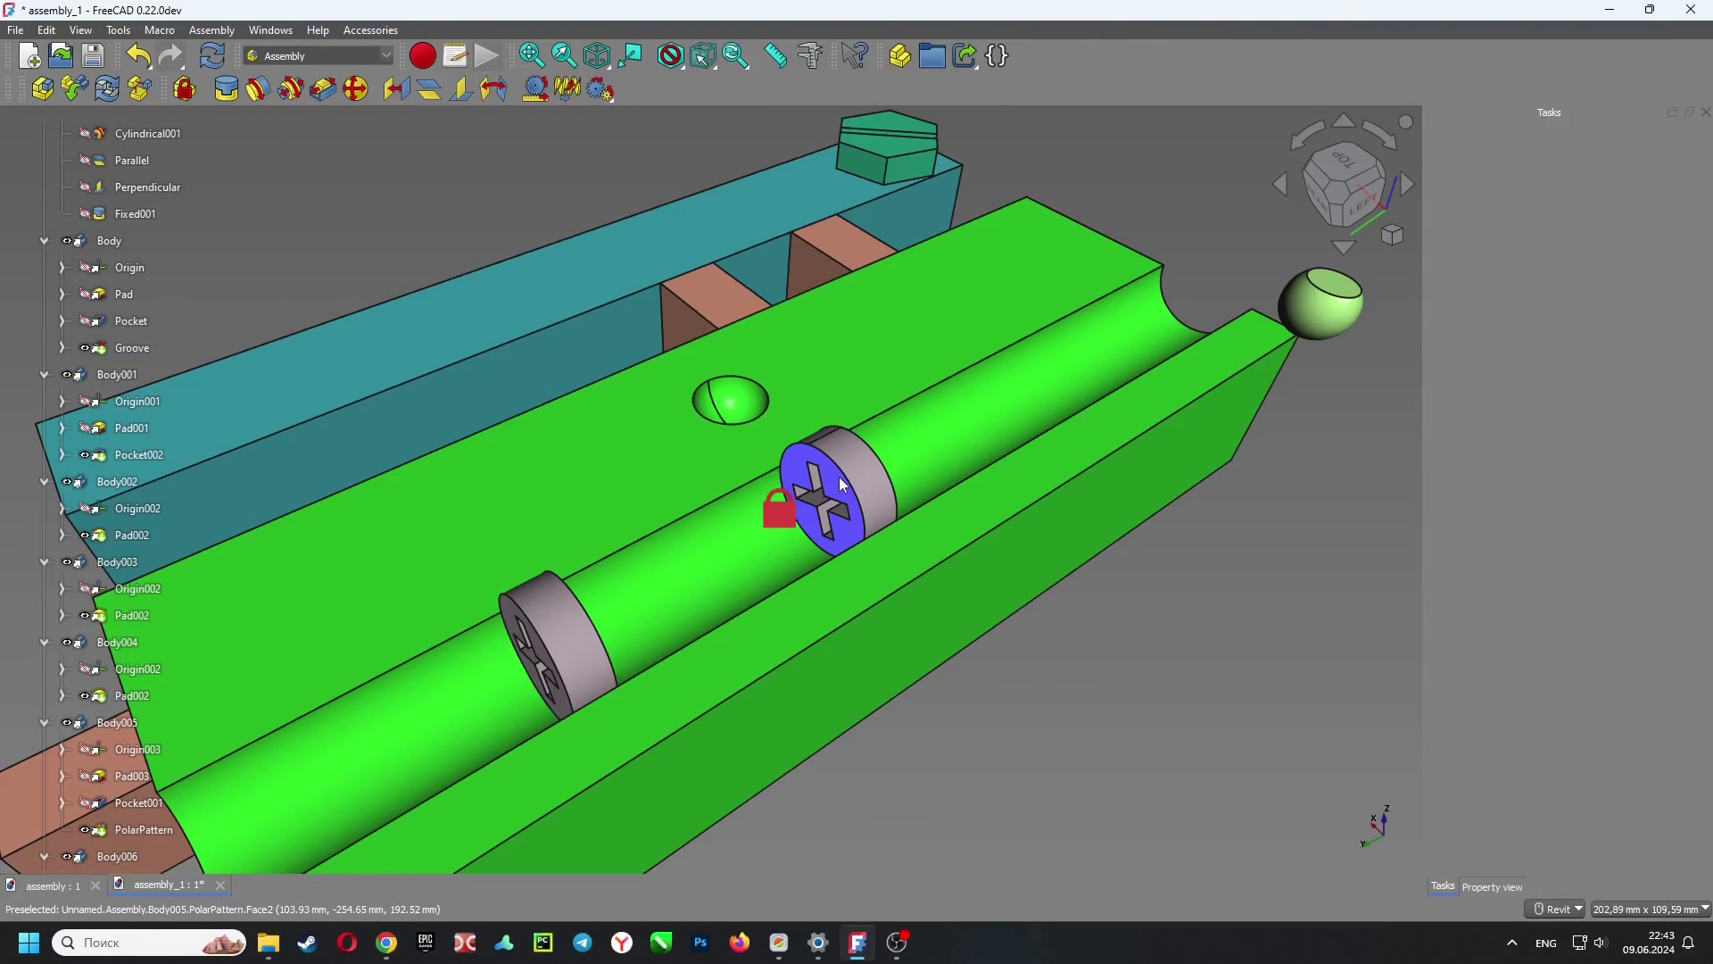
scroll(129, 295, up, 3)
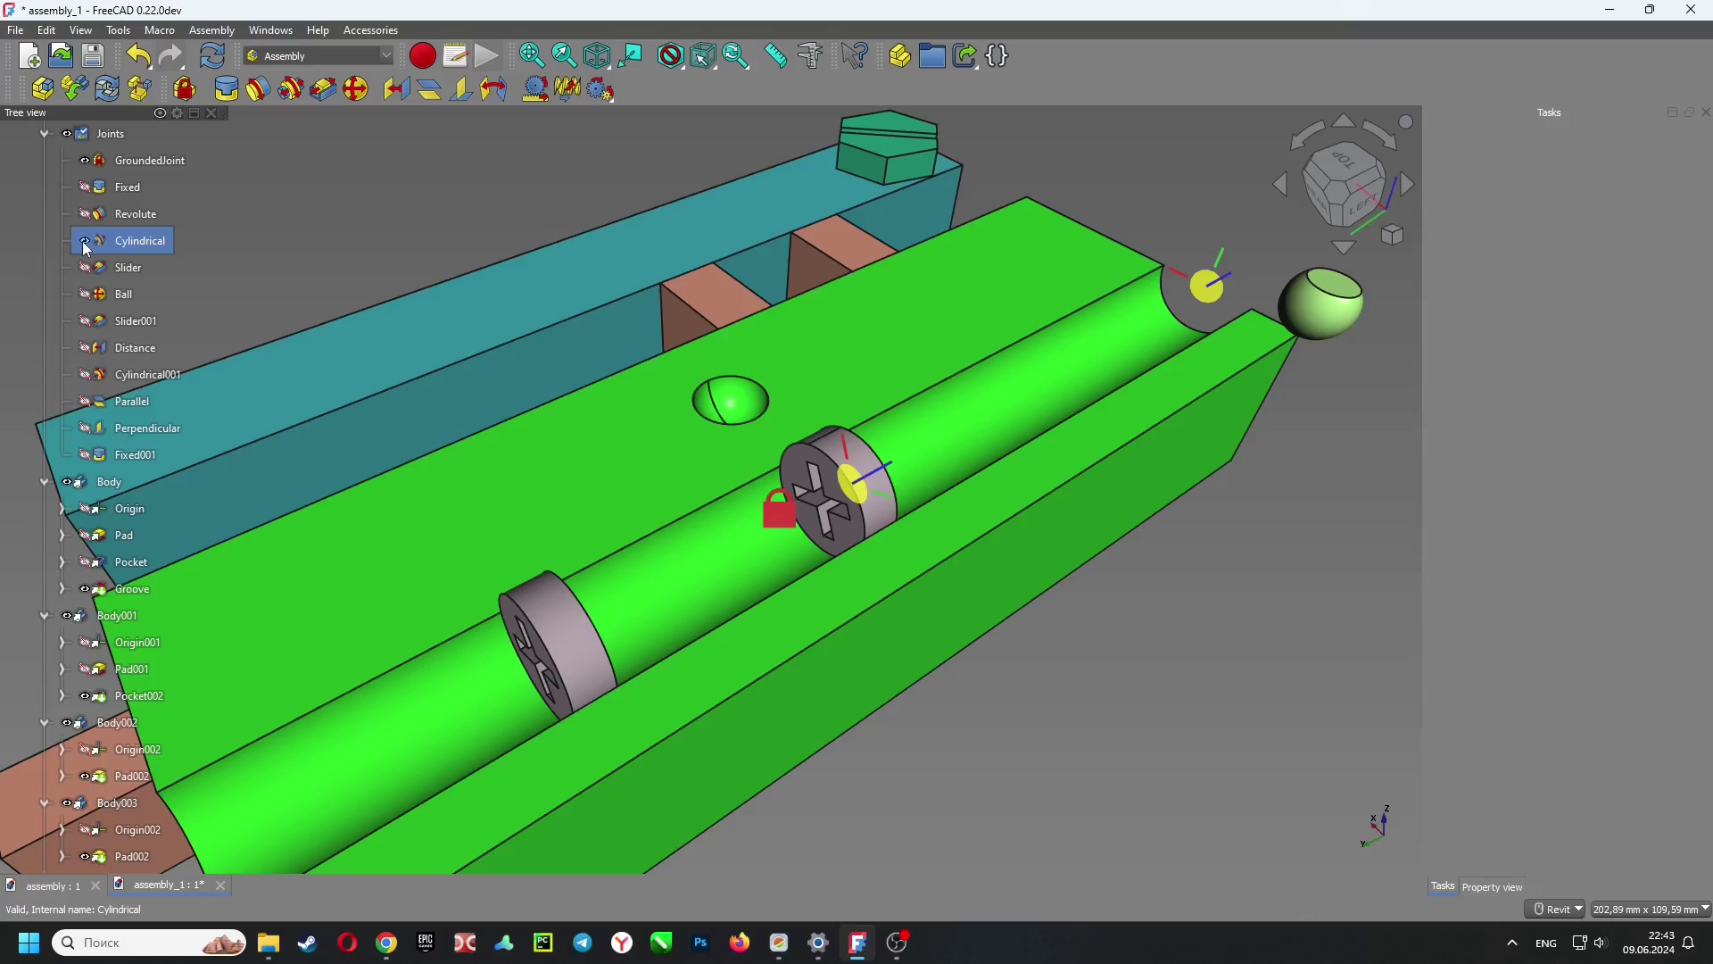
Enable limits on the hexagonal bolt's Revolute joint and set its maximum angle to 90°
scroll(656, 244, down, 2)
middle_drag(446, 232, 1035, 225)
middle_drag(839, 183, 907, 428)
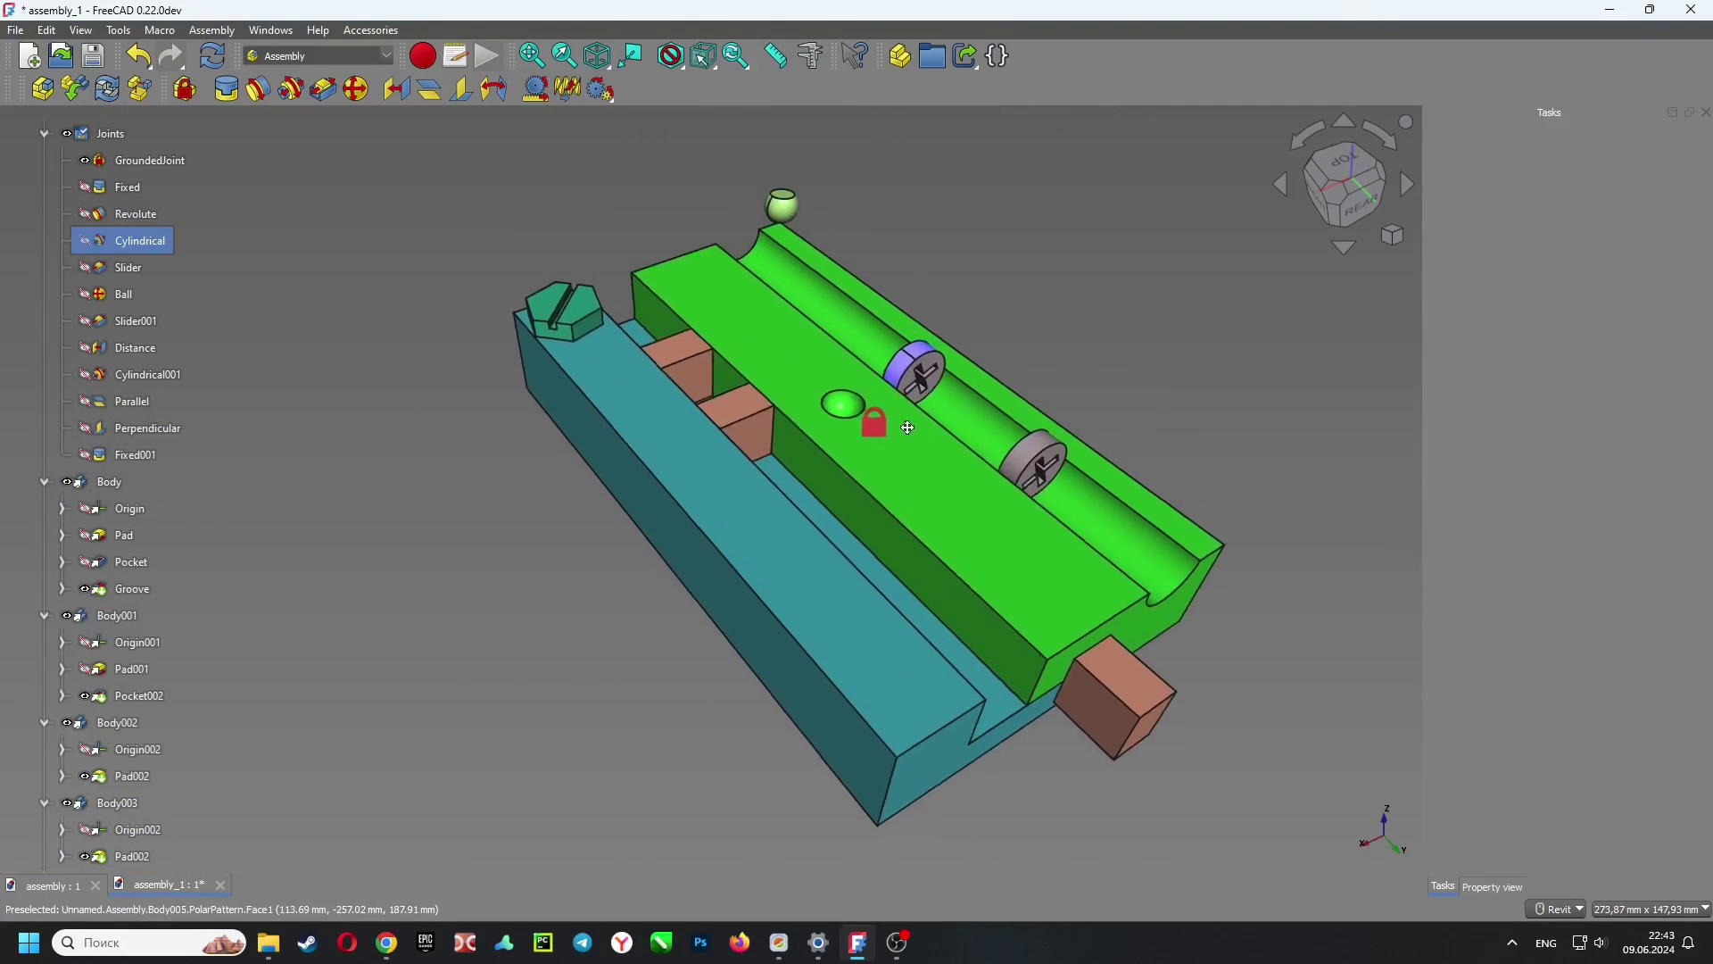
click(136, 218)
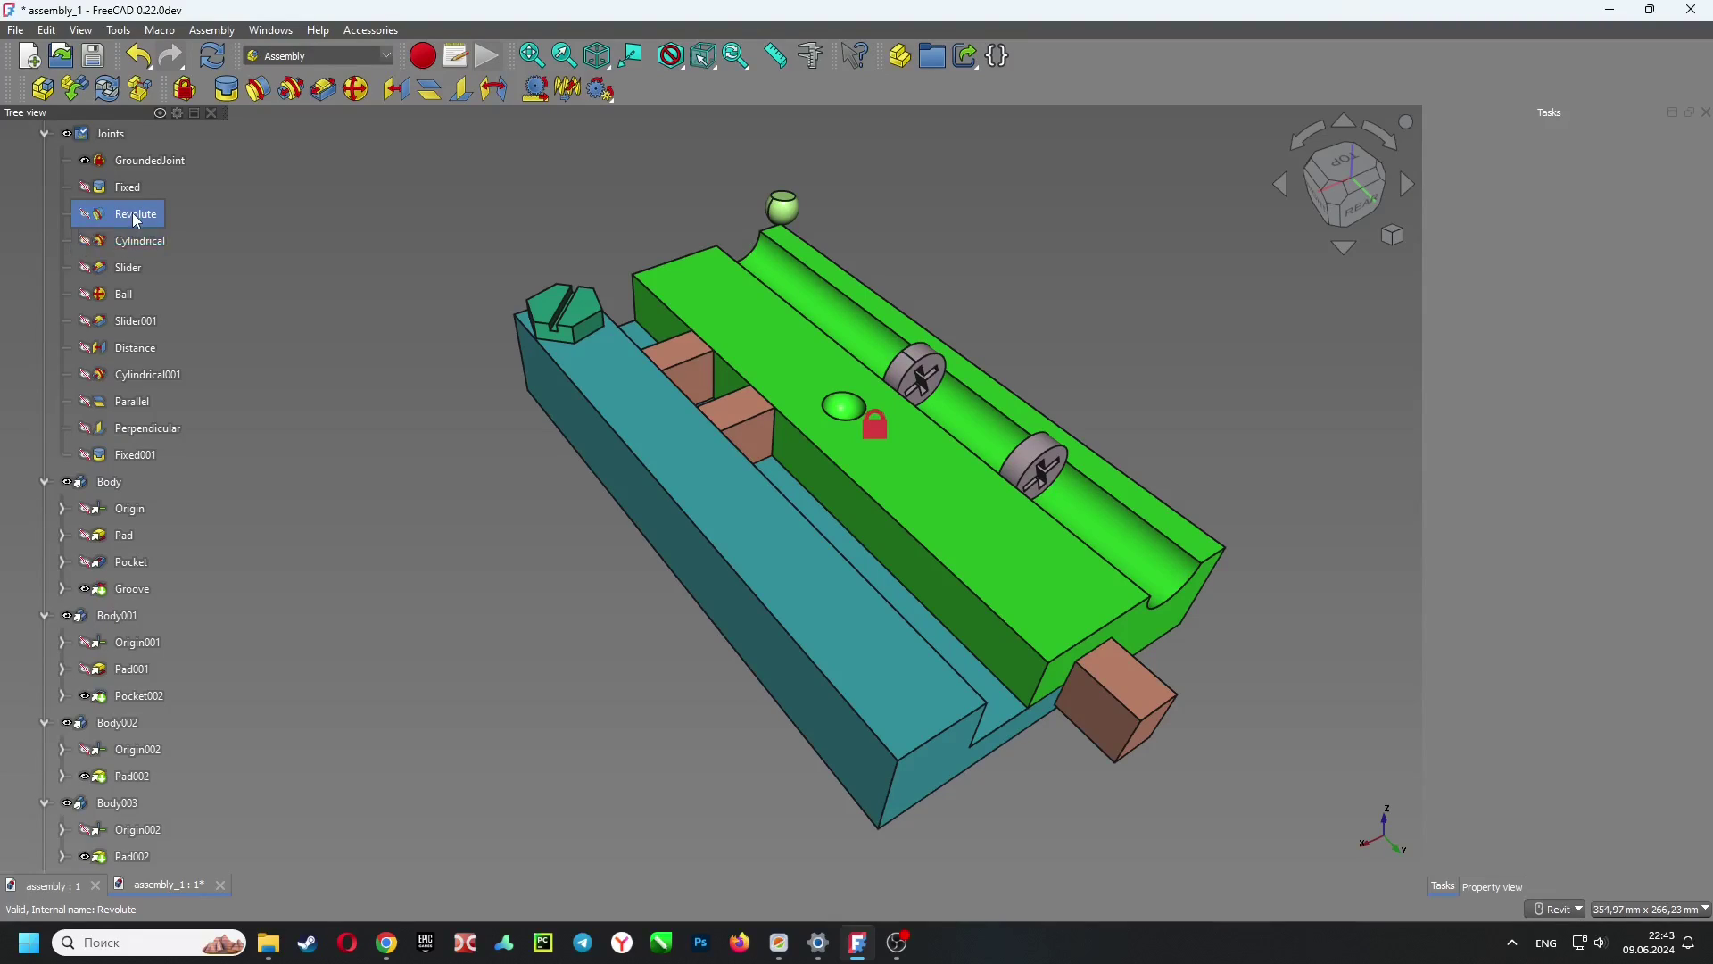
double_click(136, 219)
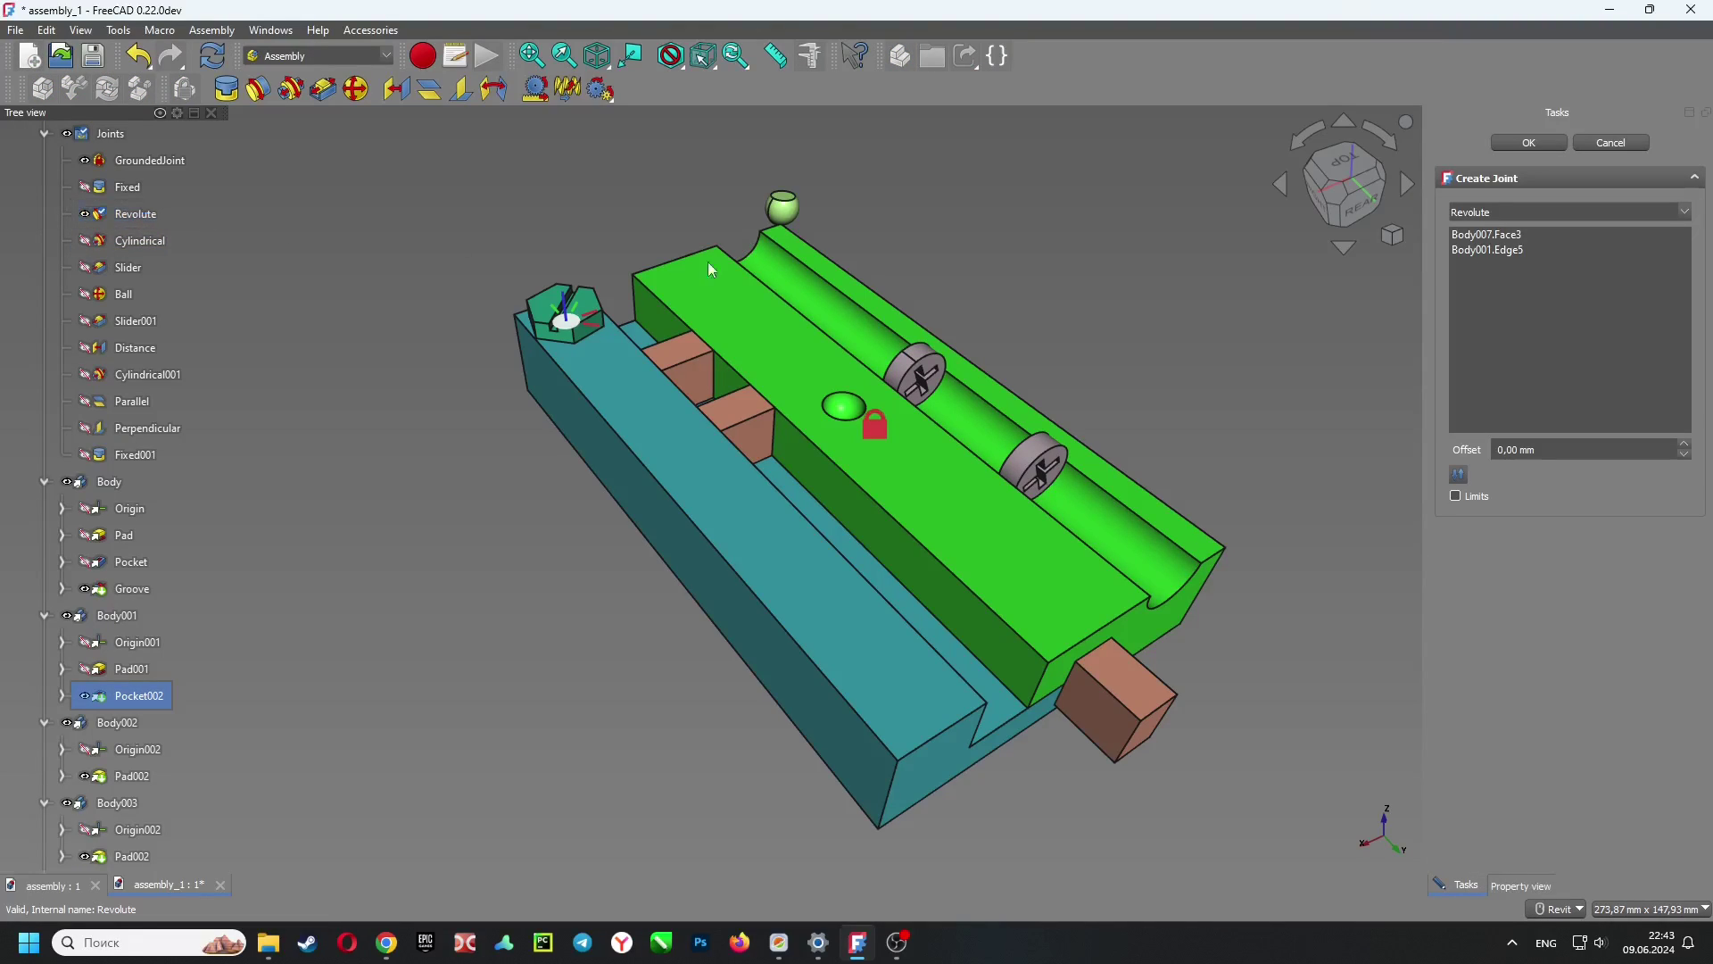
click(1455, 495)
click(1569, 487)
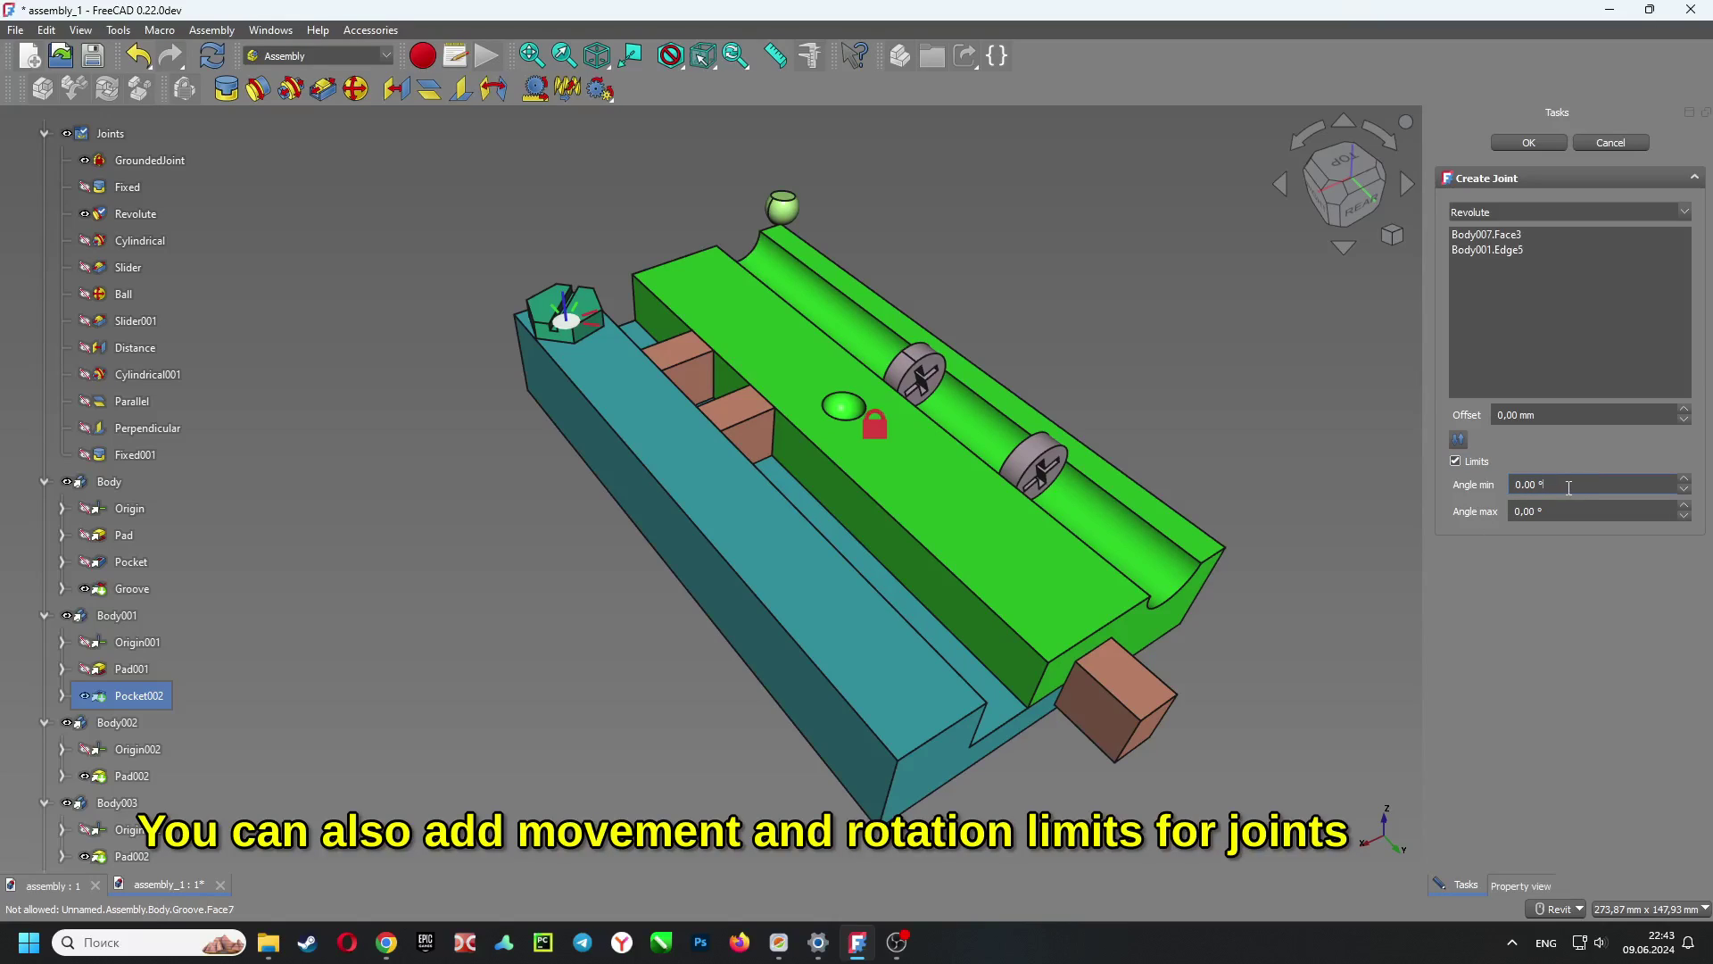
key(Tab)
text(9)
click(1529, 142)
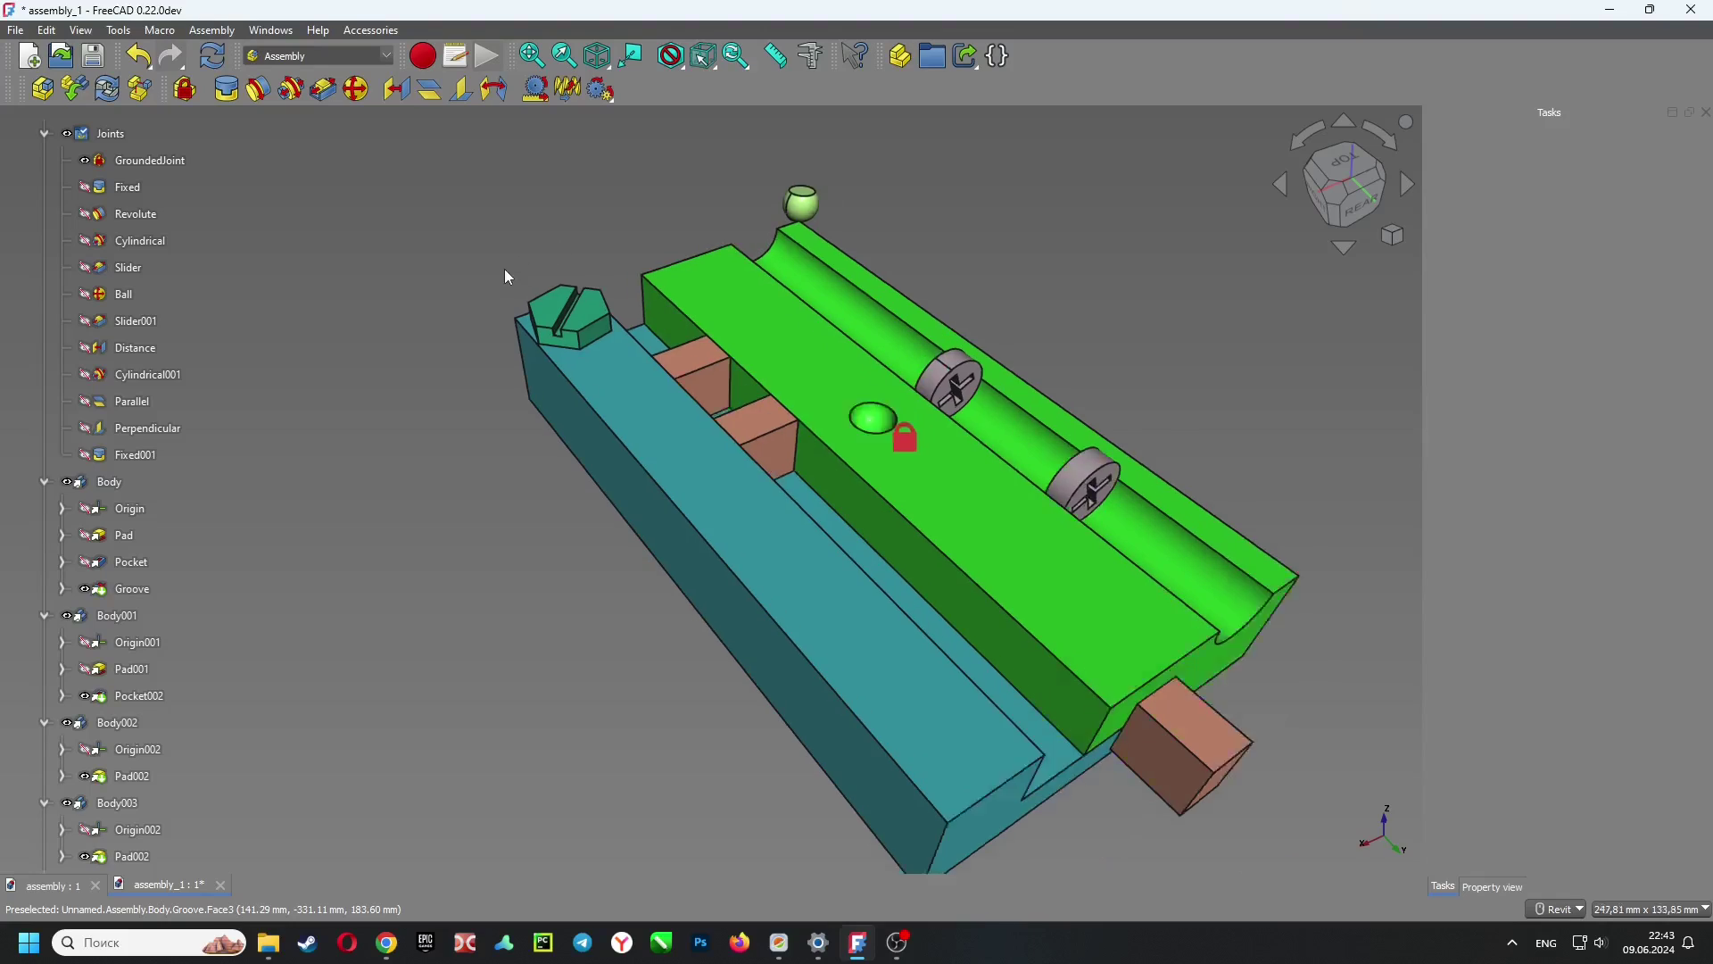
Rotate the hexagonal bolt back and forth to test the Revolute joint's angle limits
scroll(511, 272, up, 5)
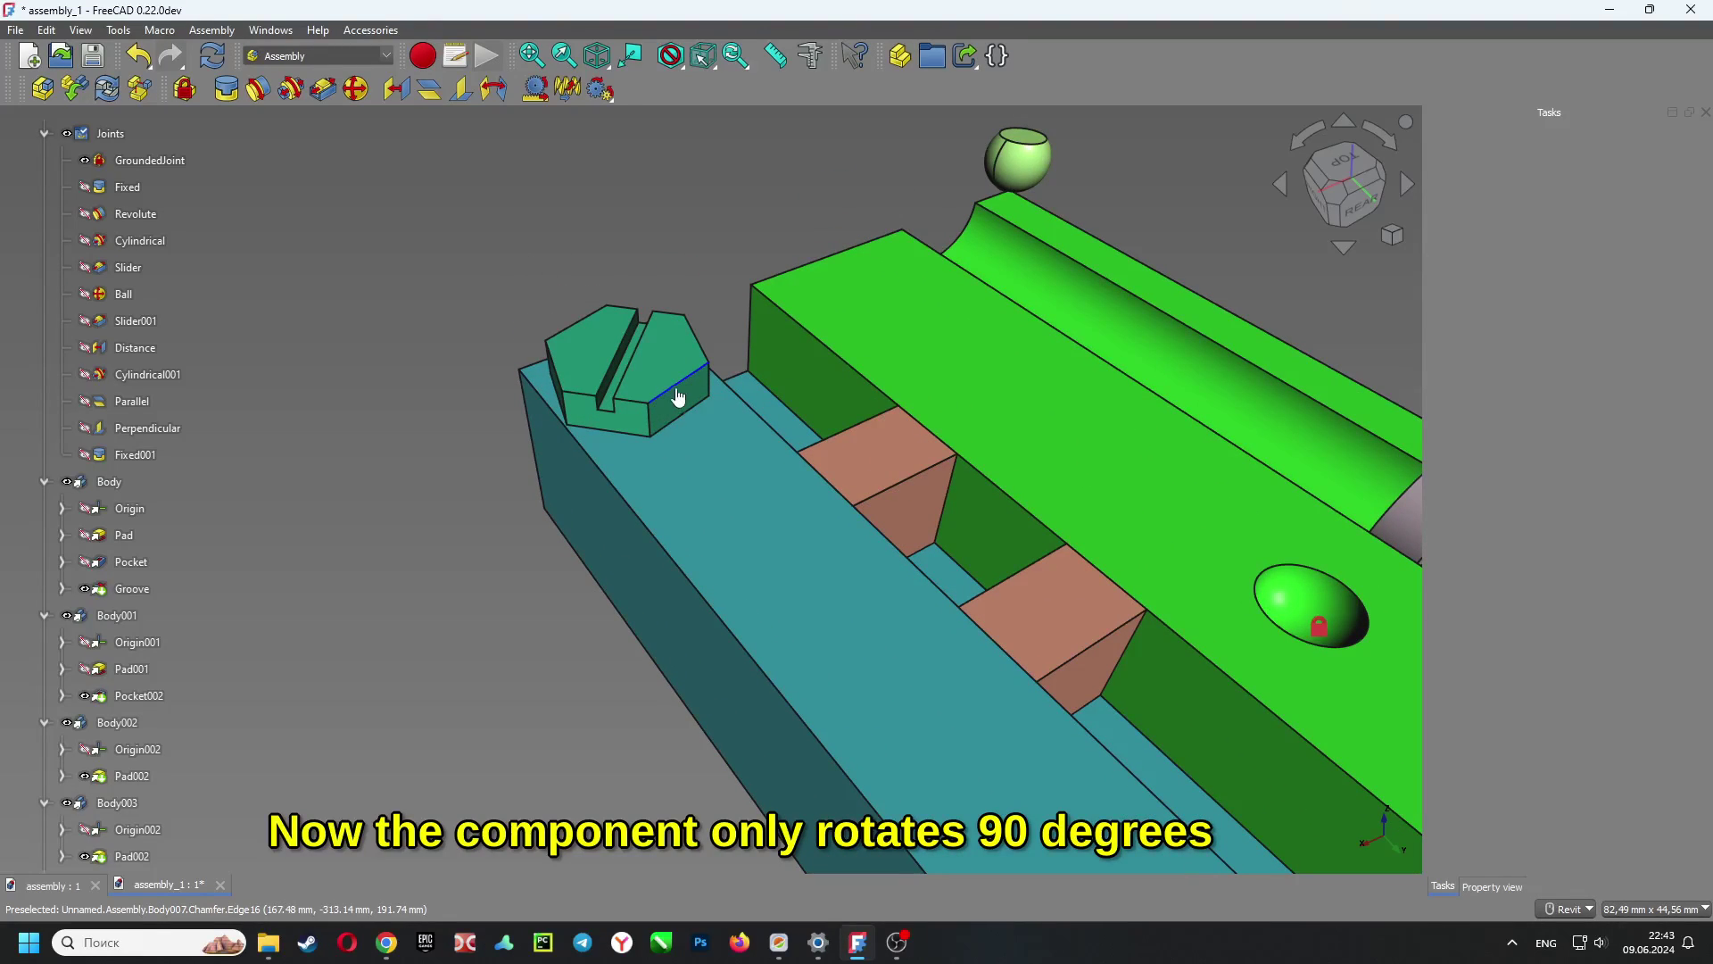
mouse_move(678, 397)
mouse_down()
mouse_move(726, 363)
mouse_move(759, 233)
mouse_up()
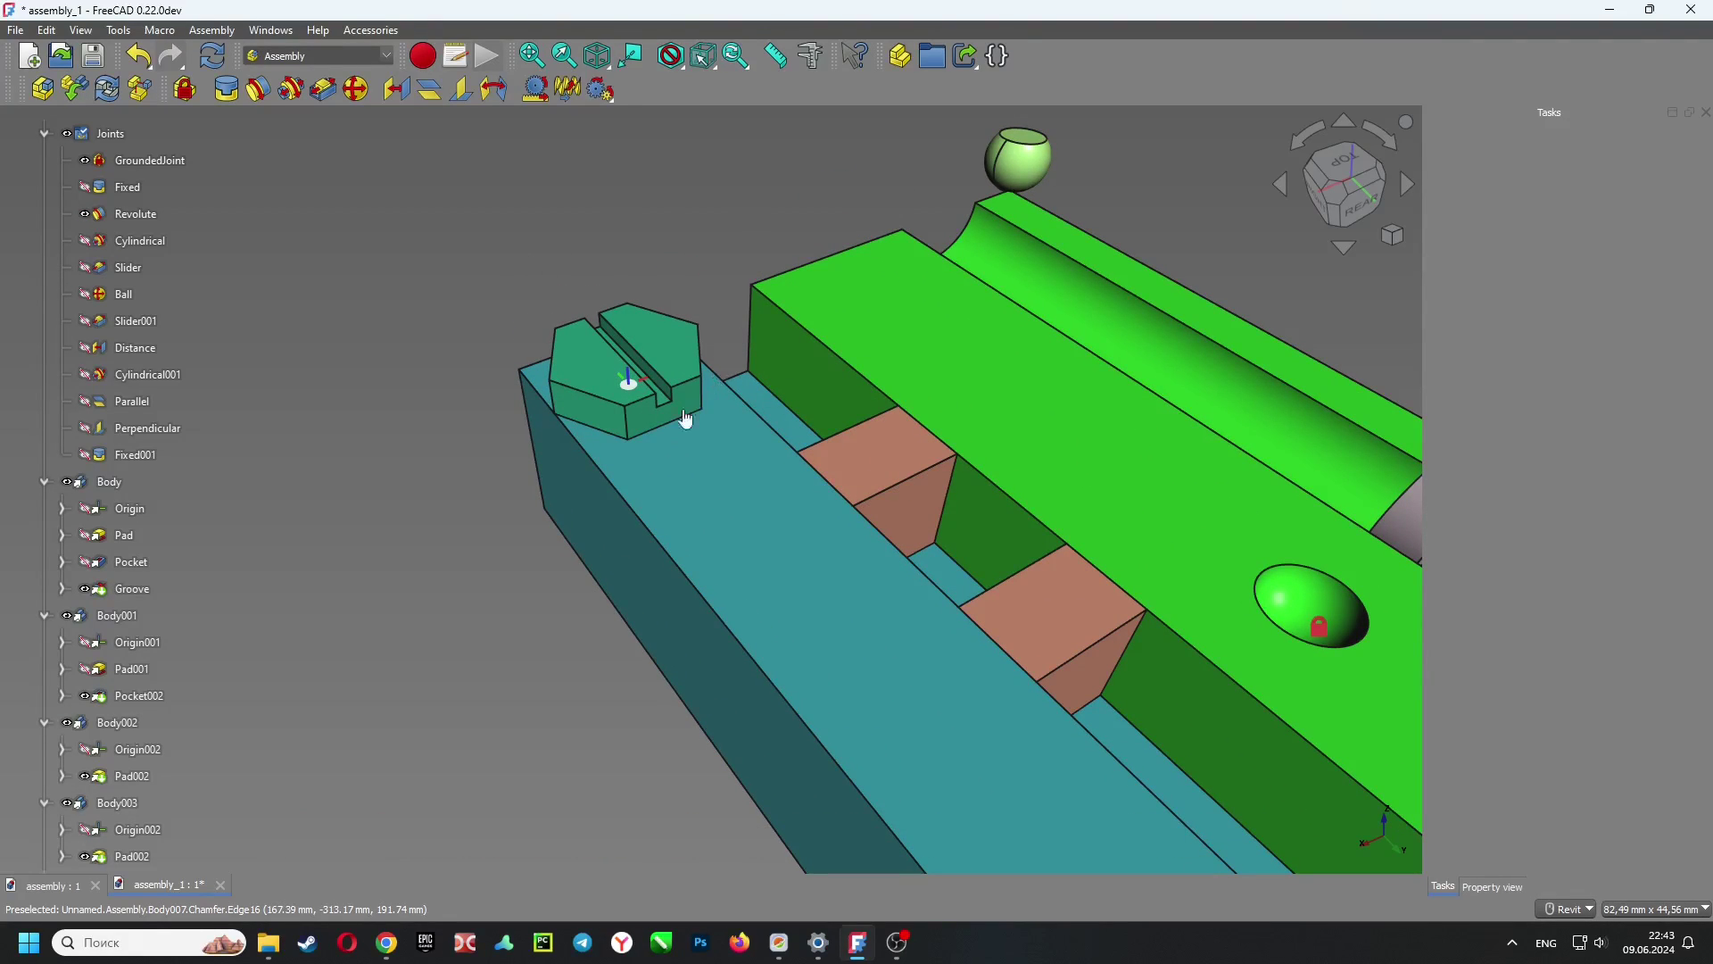
drag(686, 420, 381, 458)
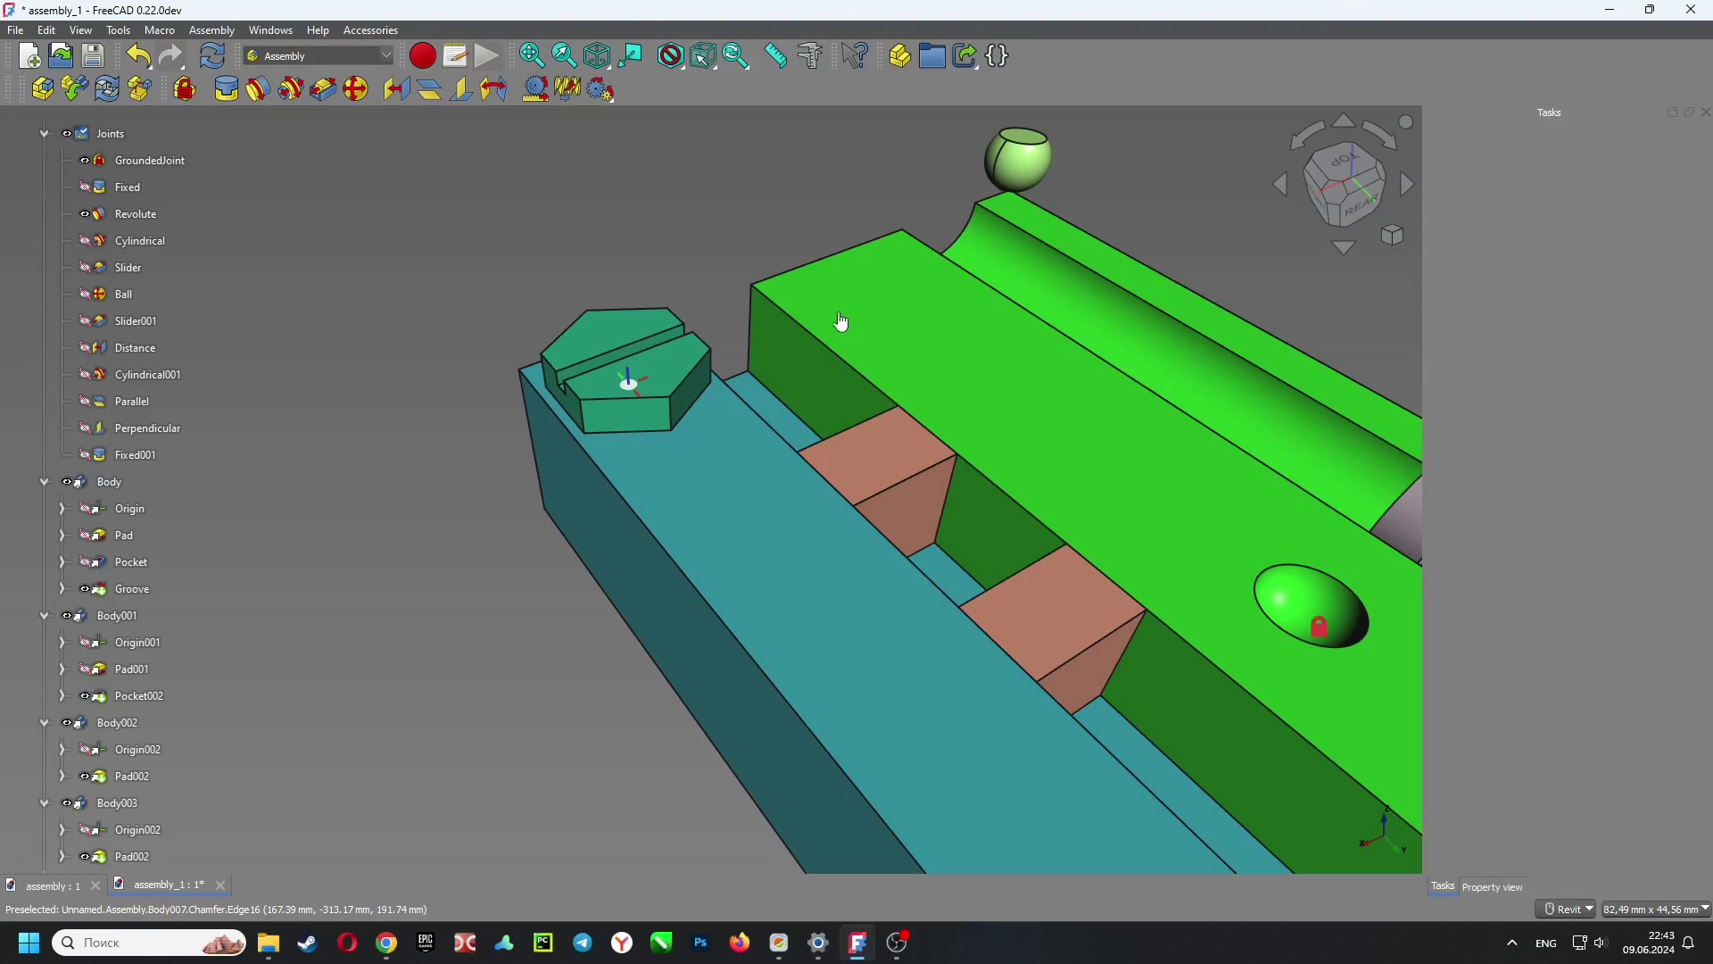
drag(842, 321, 823, 211)
Enable limits on the Slider joint between Body002 and Body001 and set its maximum length to 150 mm
scroll(723, 265, down, 2)
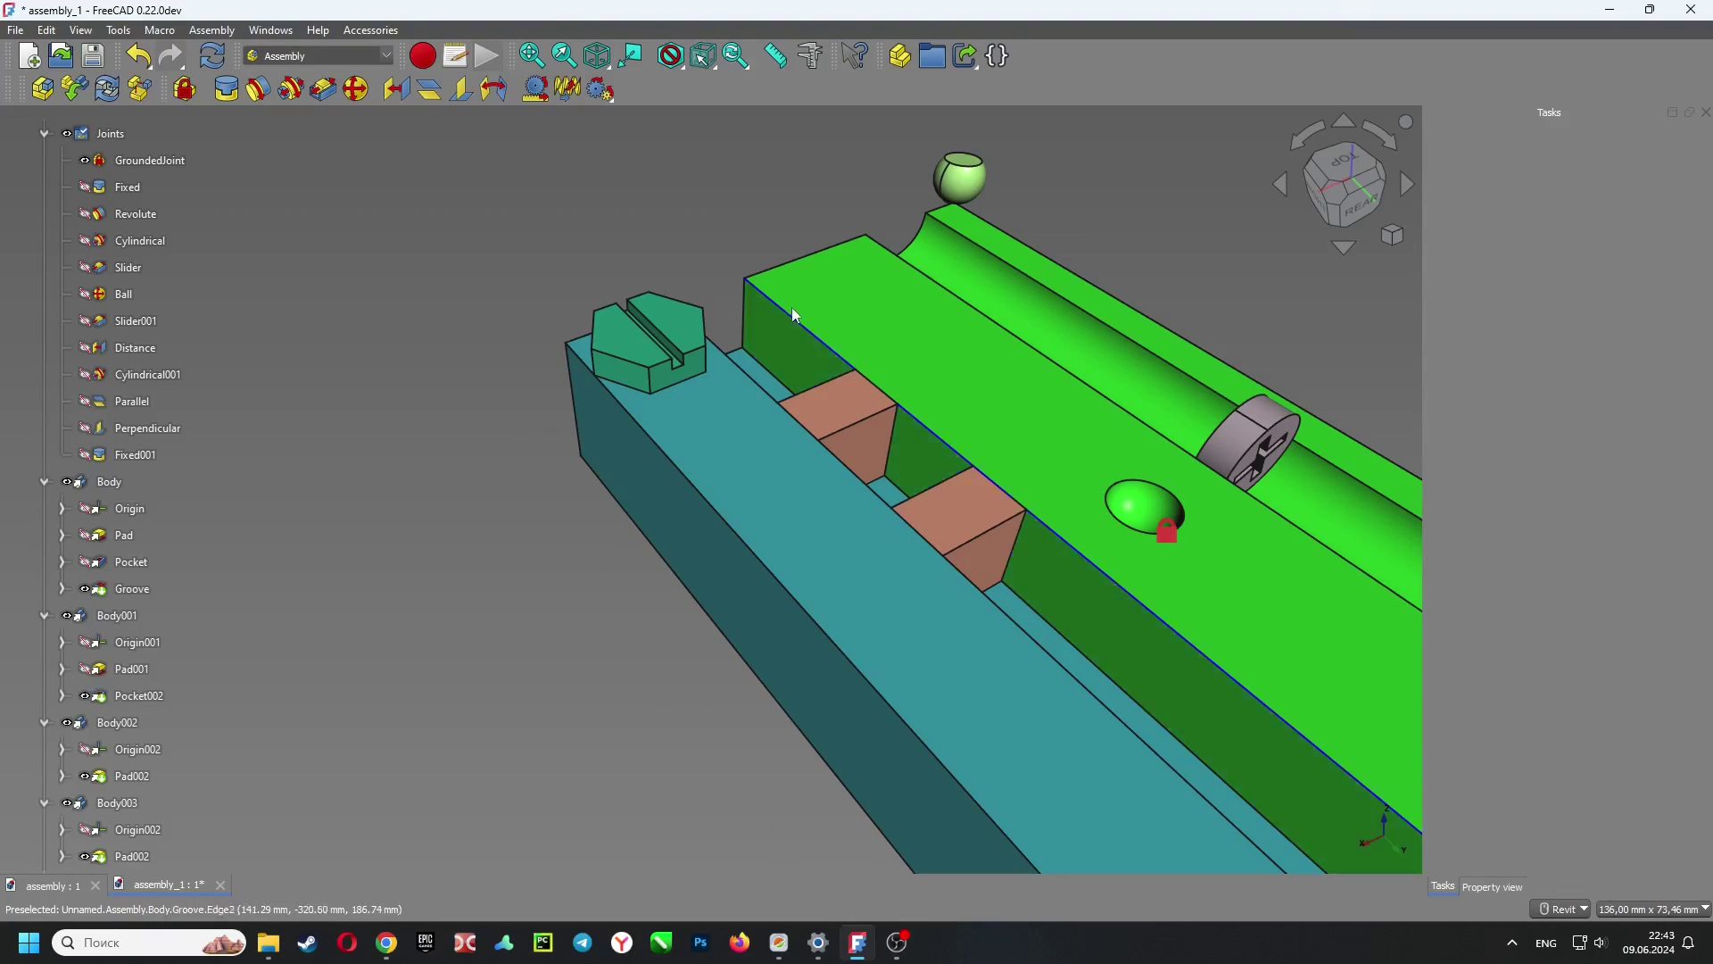
middle_drag(716, 190, 683, 191)
scroll(684, 191, down, 2)
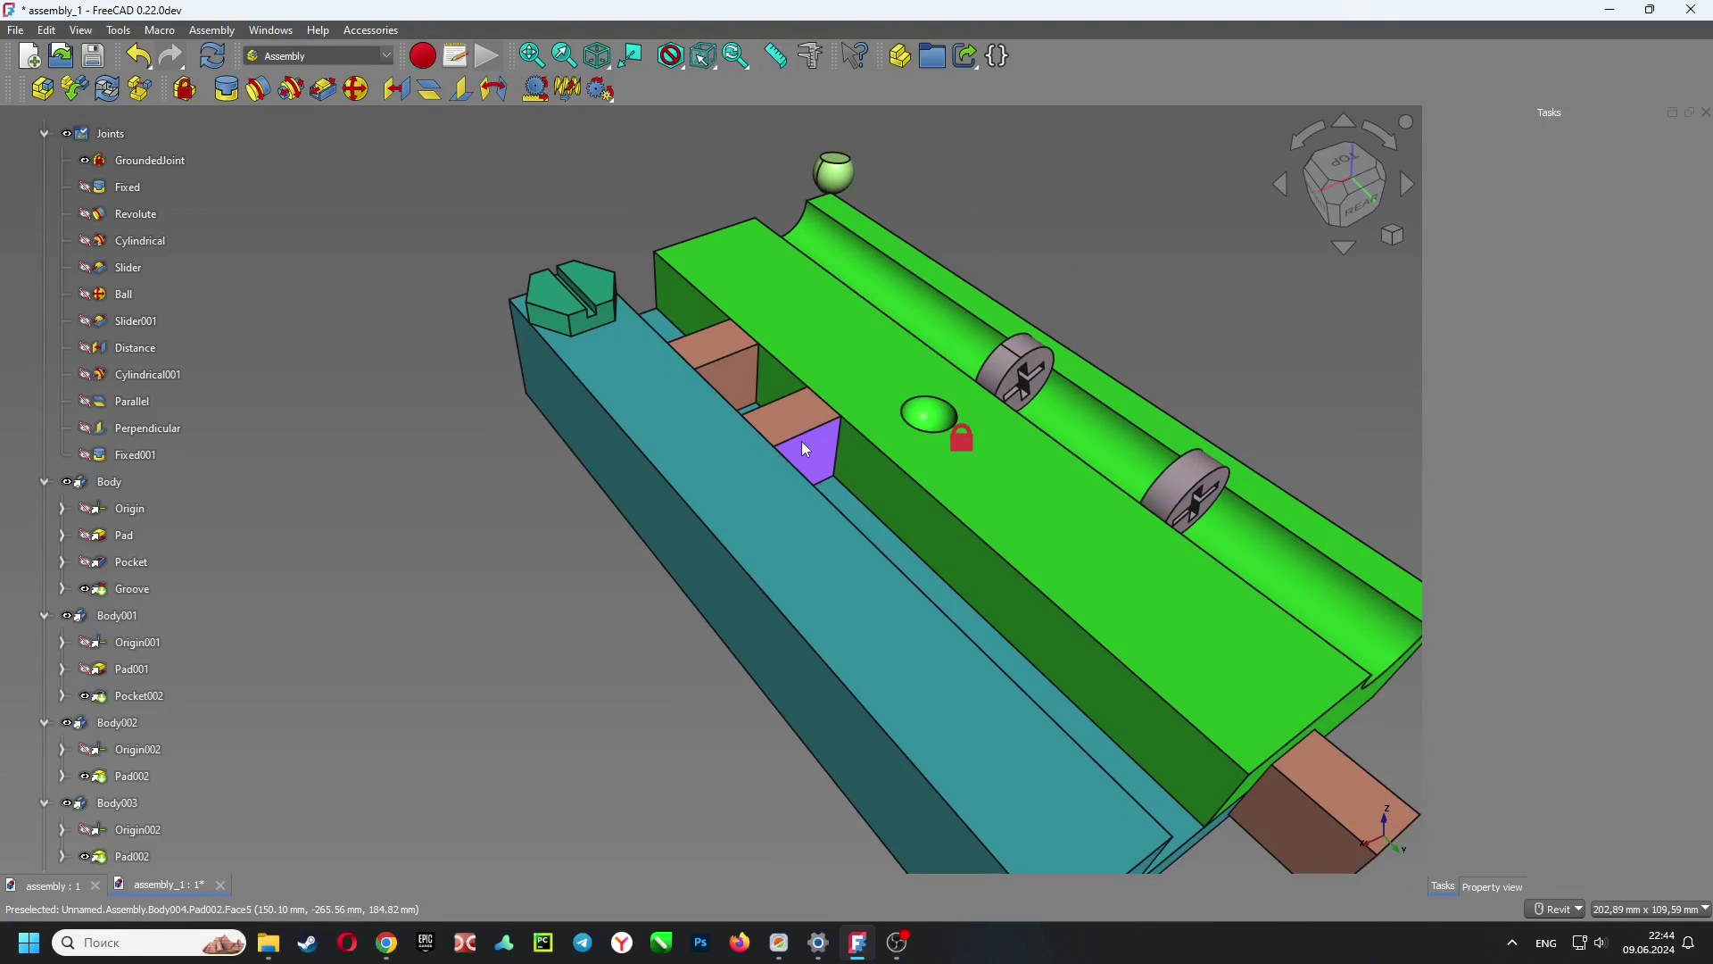
double_click(133, 272)
click(1458, 497)
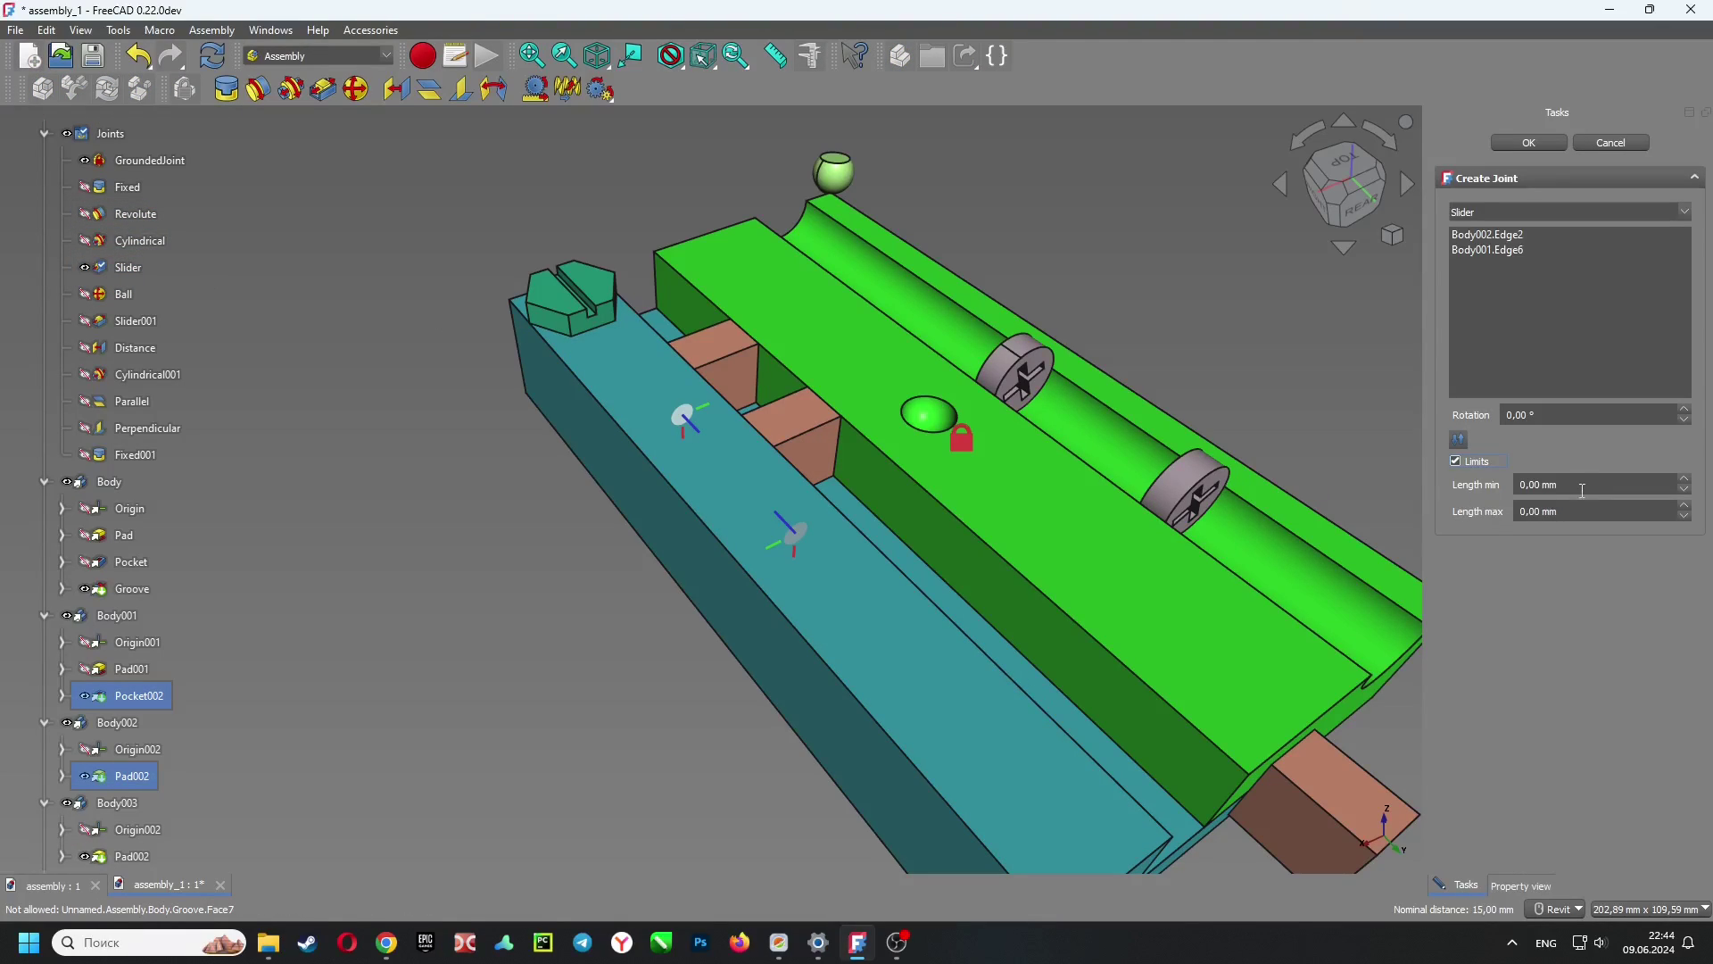
drag(1564, 517, 1479, 516)
text(150)
click(1531, 145)
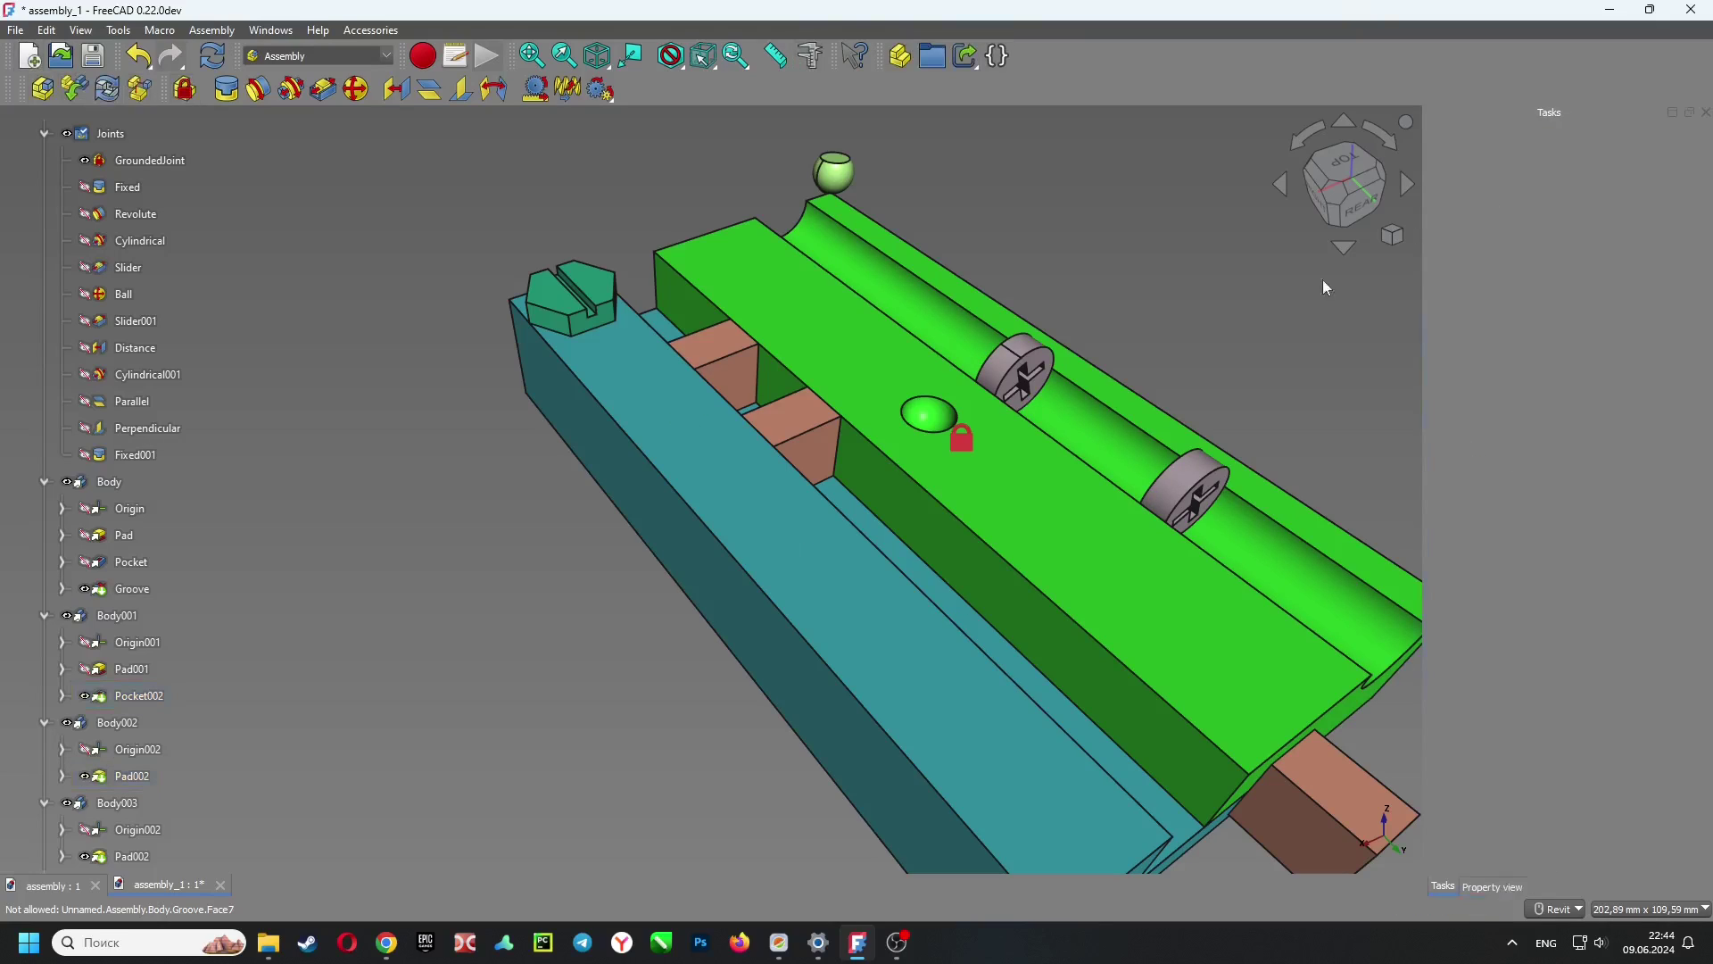
Slide the linked cubes both ways along the channel to test the Slider joint's length limits
drag(725, 366, 466, 126)
drag(754, 396, 1133, 738)
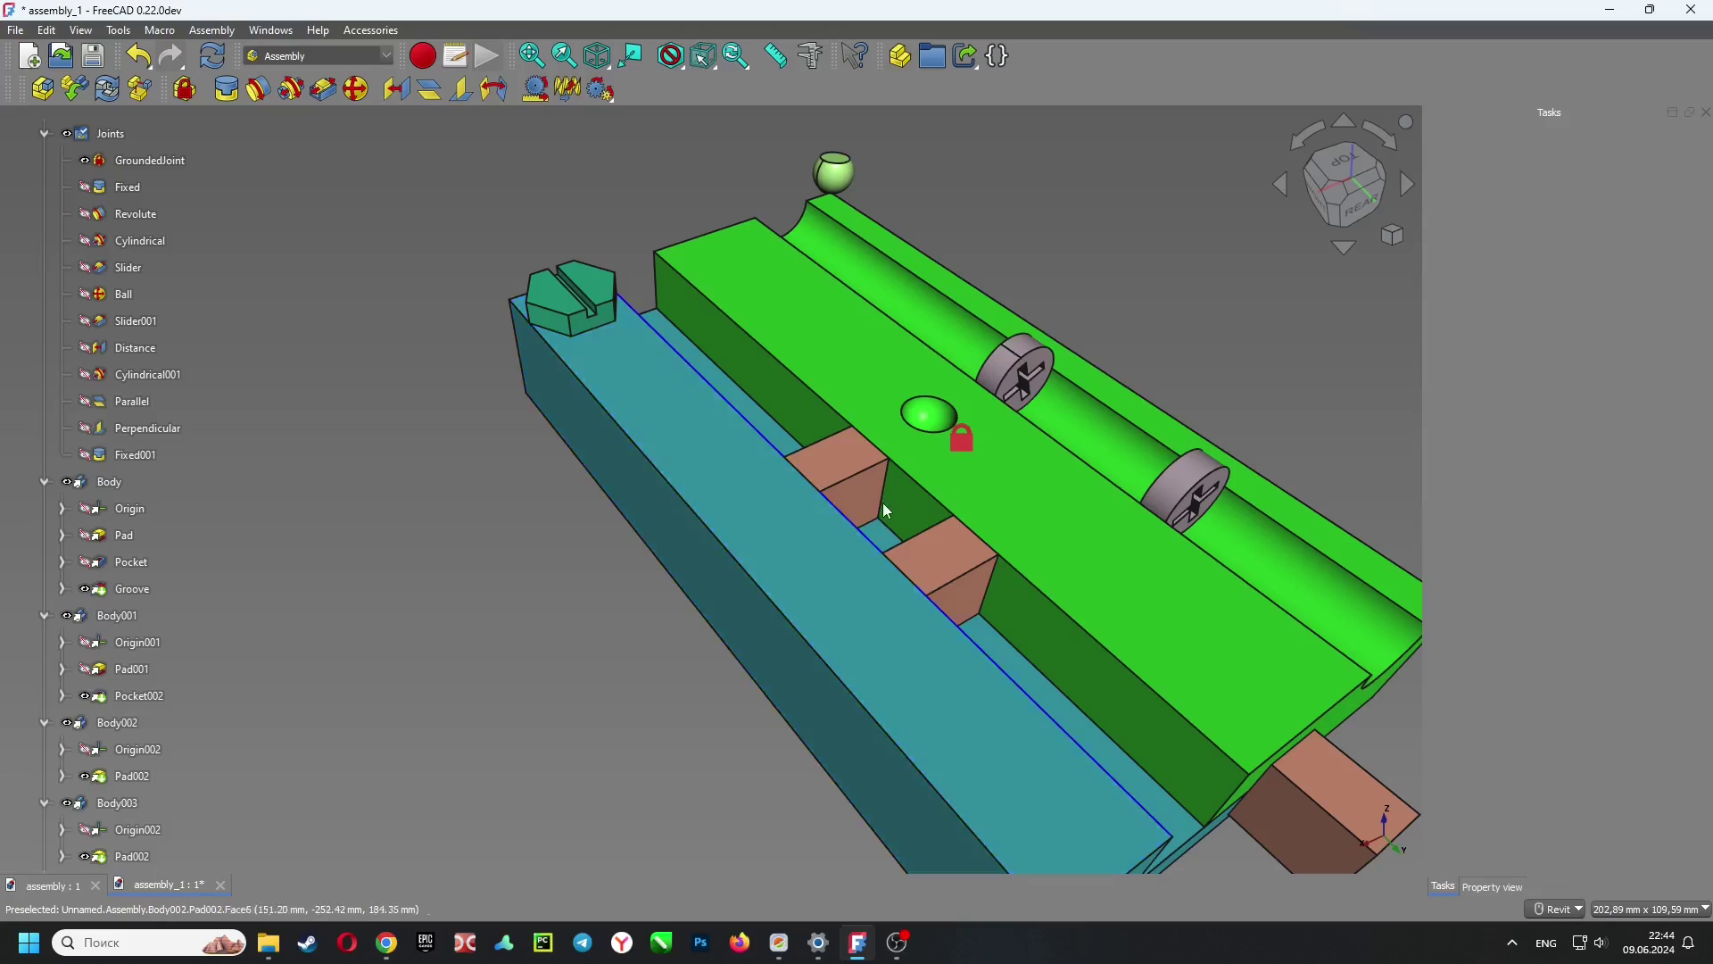
scroll(855, 480, down, 2)
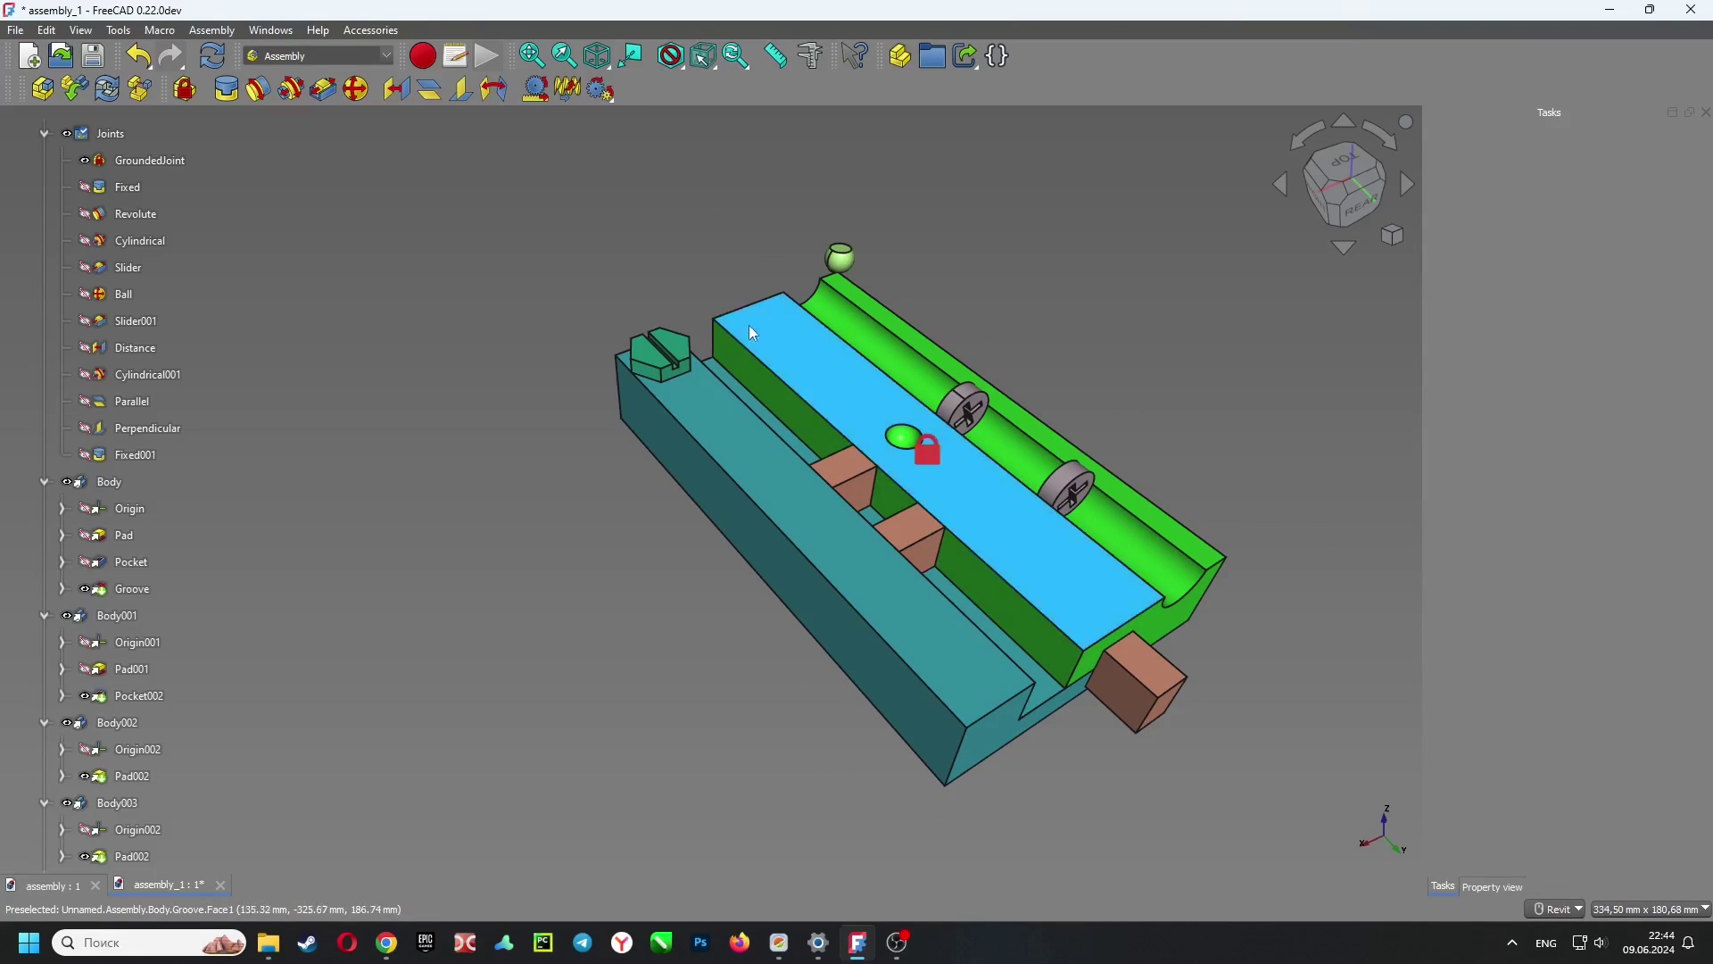
Enable limits on the Cylindrical001 joint between Body006 and Body, and set its minimum and maximum length and angle
shift+middle_drag(748, 325, 1186, 402)
drag(973, 245, 263, 752)
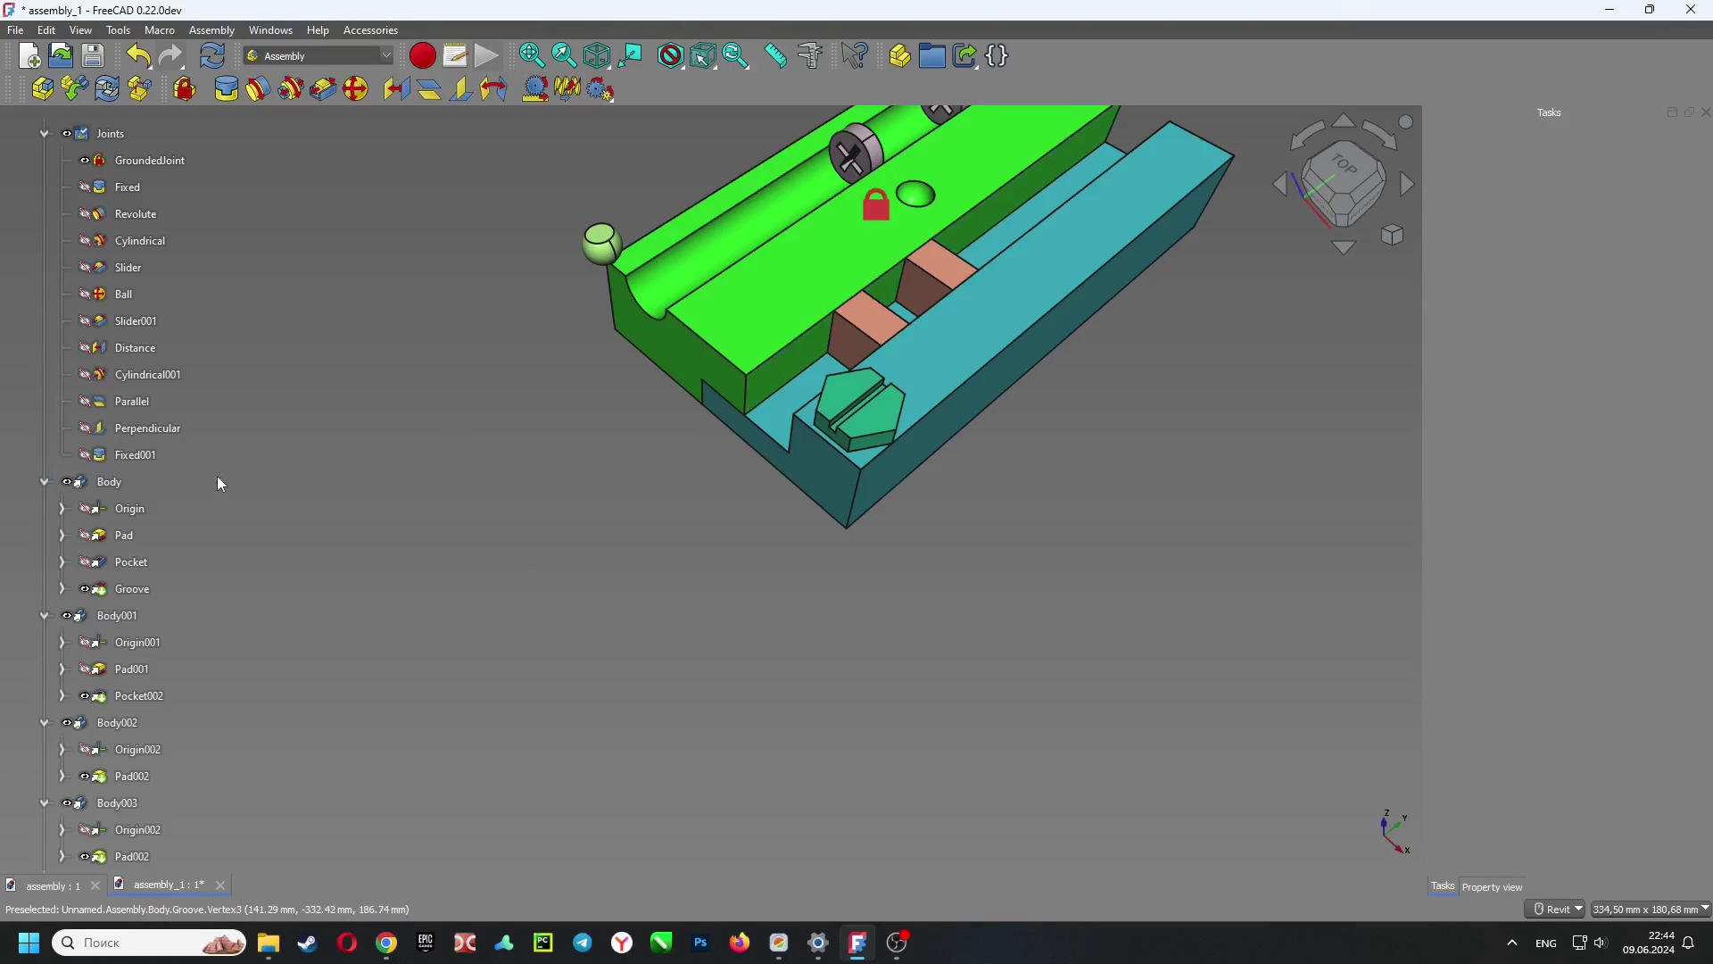
double_click(136, 376)
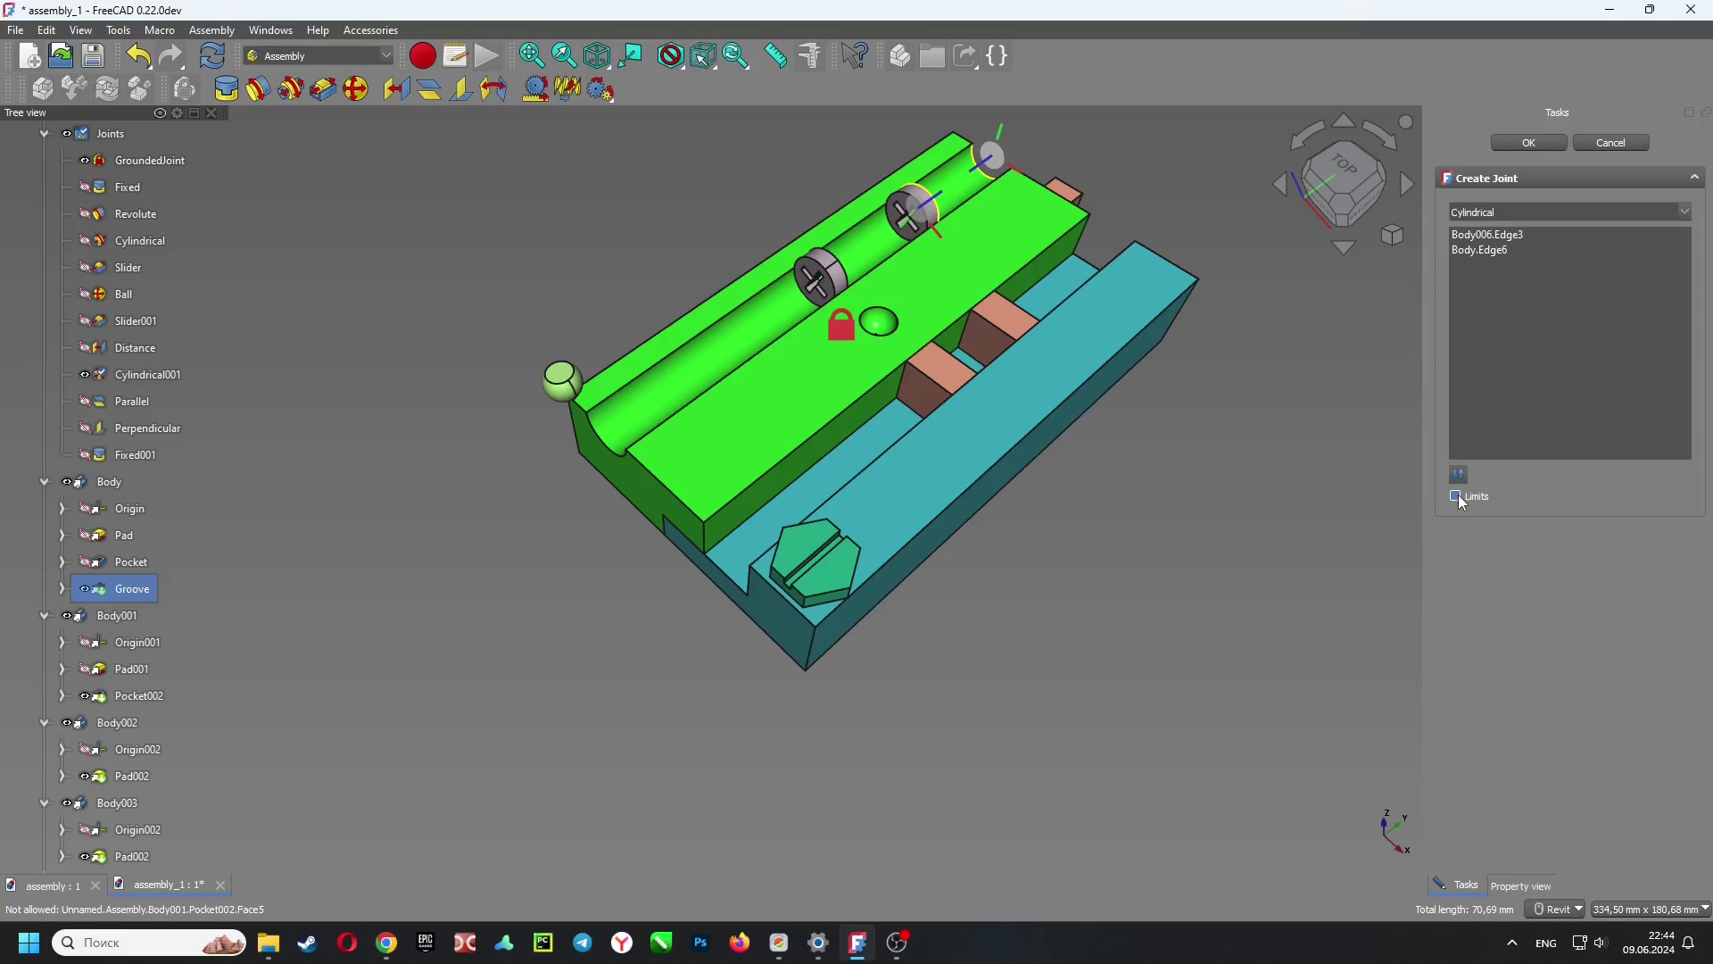
click(1458, 497)
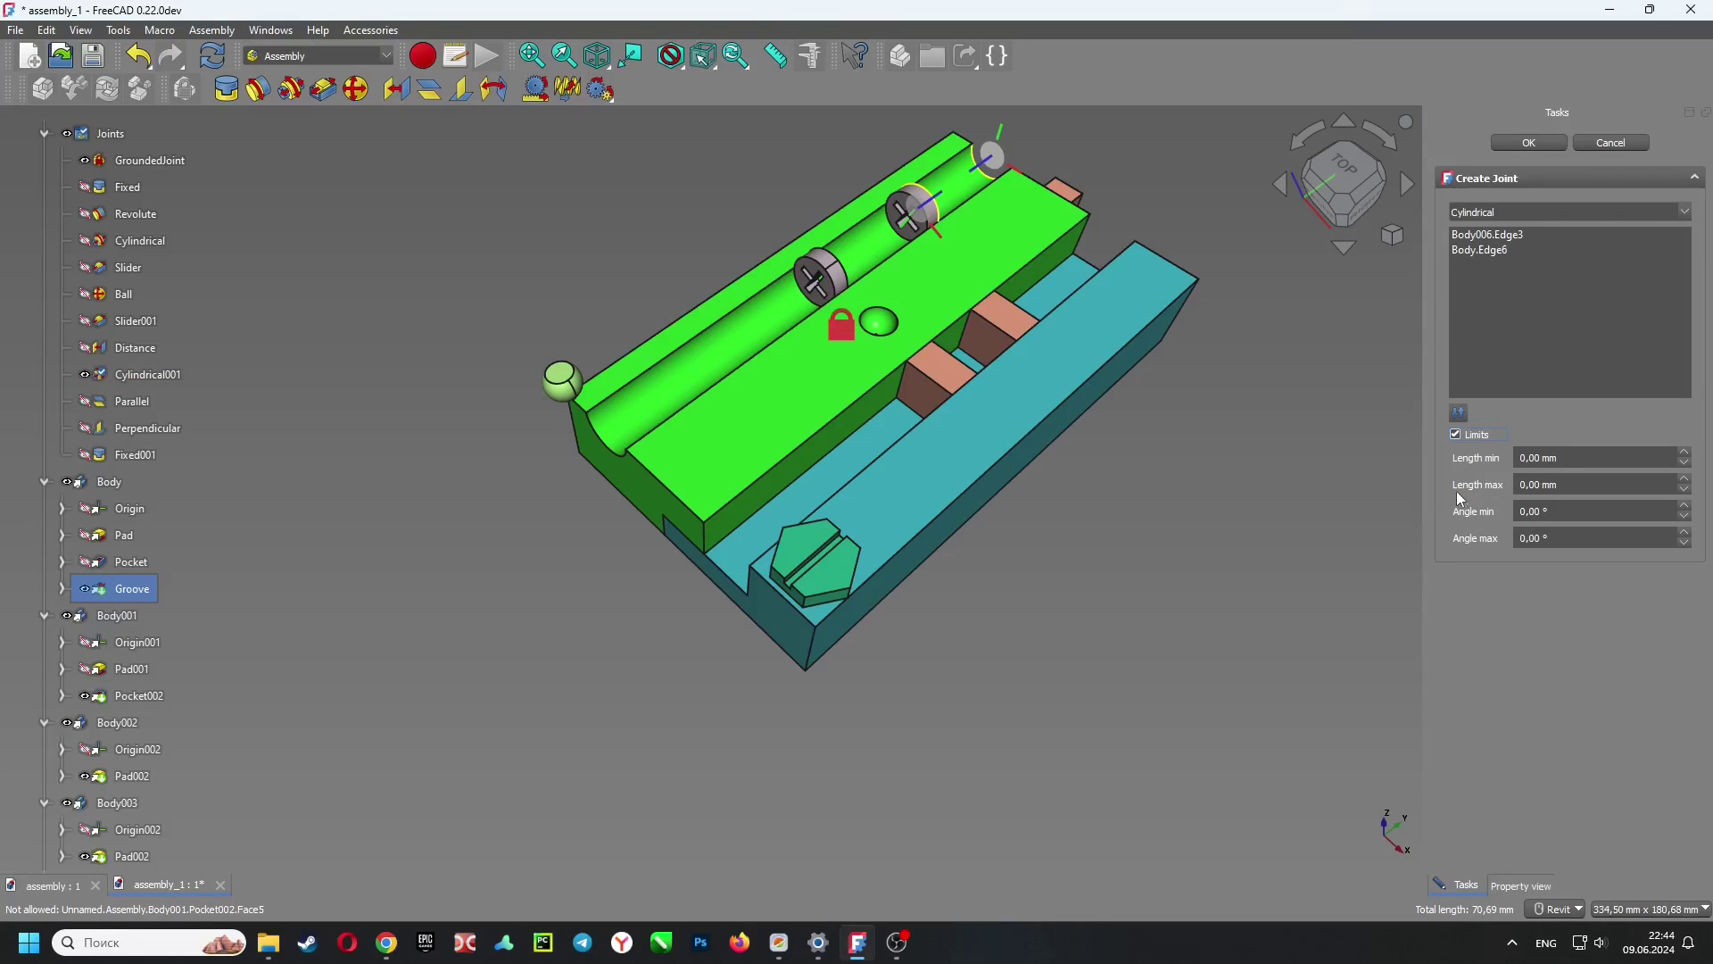
click(1584, 458)
click(1569, 482)
click(1569, 514)
click(1580, 536)
click(1535, 146)
Slide the Body006 screw both ways along the groove to test the Cylindrical001 joint's limits
scroll(948, 126, up, 3)
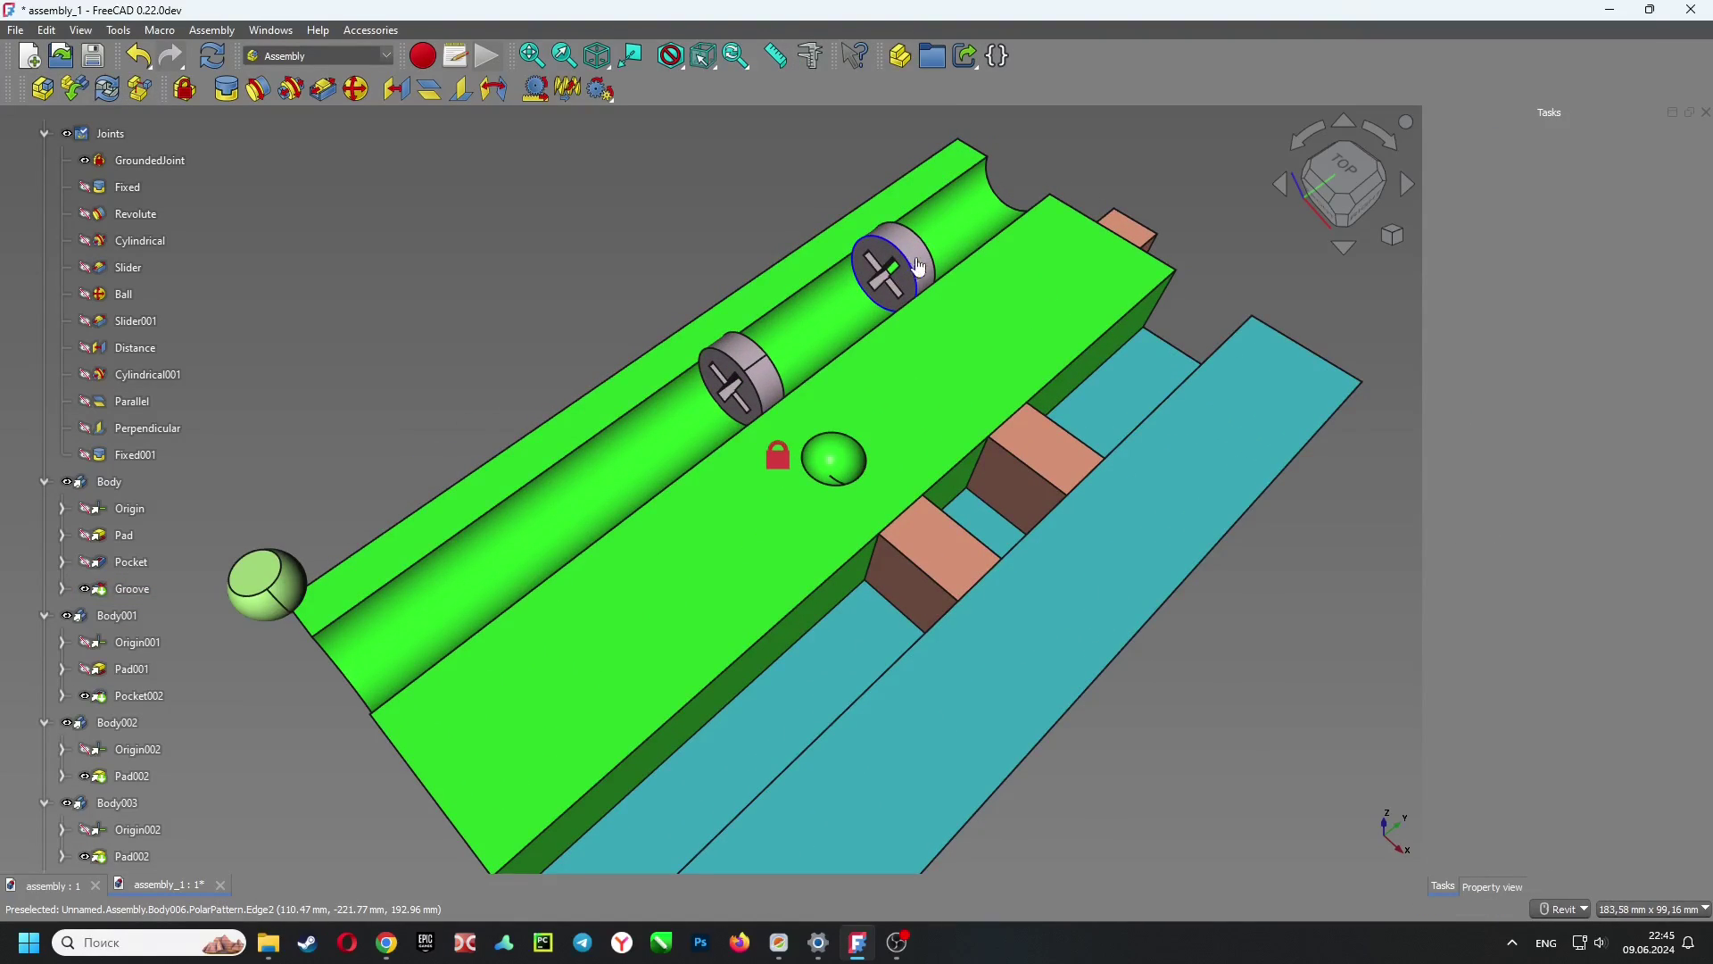
drag(917, 265, 1192, 131)
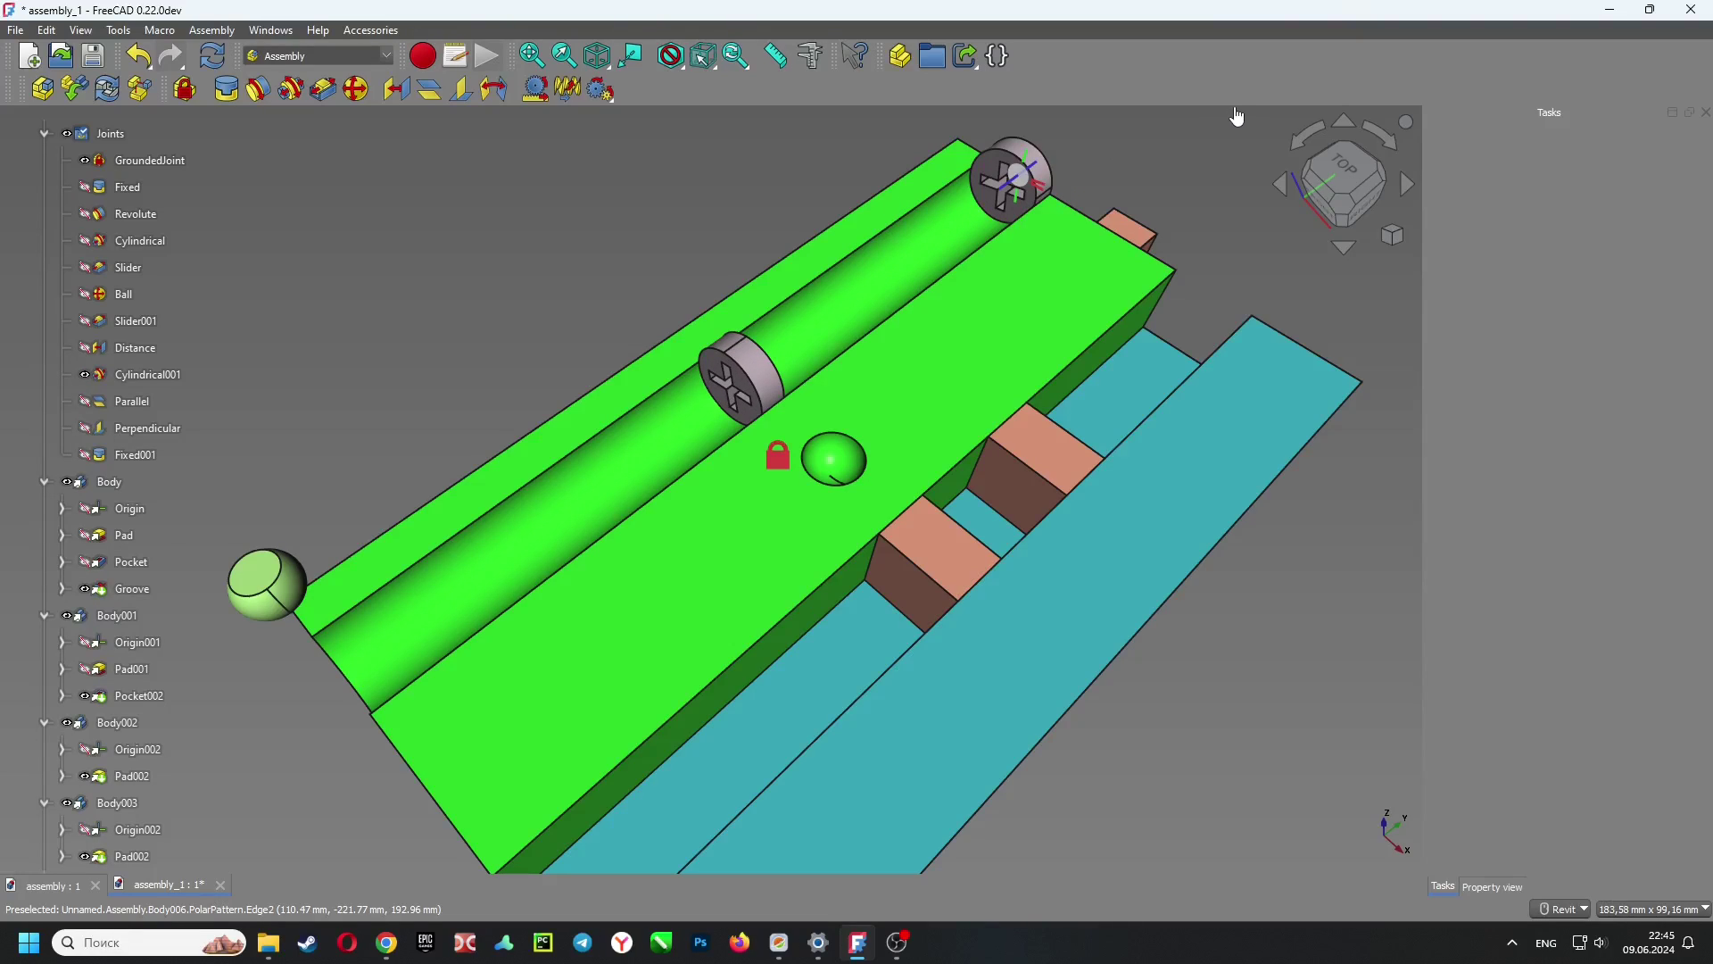
drag(922, 280, 681, 479)
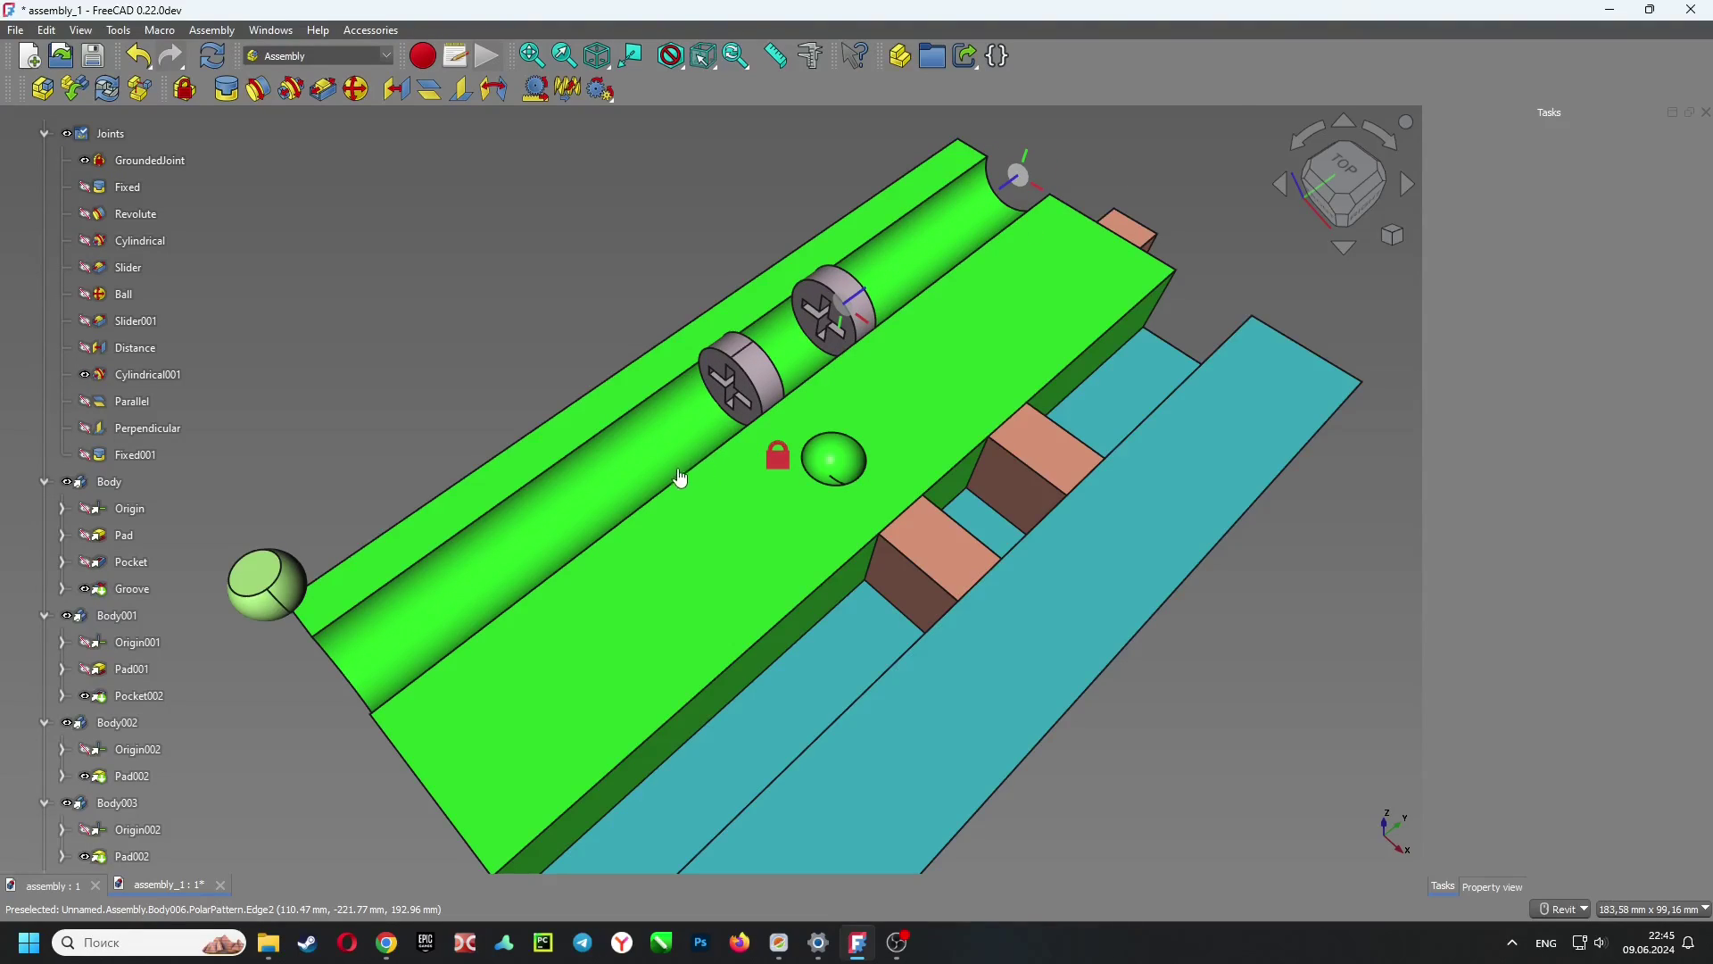
Rotate the Body006 screw in the groove to test the Cylindrical001 joint's angle limits
drag(838, 325, 875, 350)
drag(890, 455, 647, 238)
drag(939, 366, 910, 511)
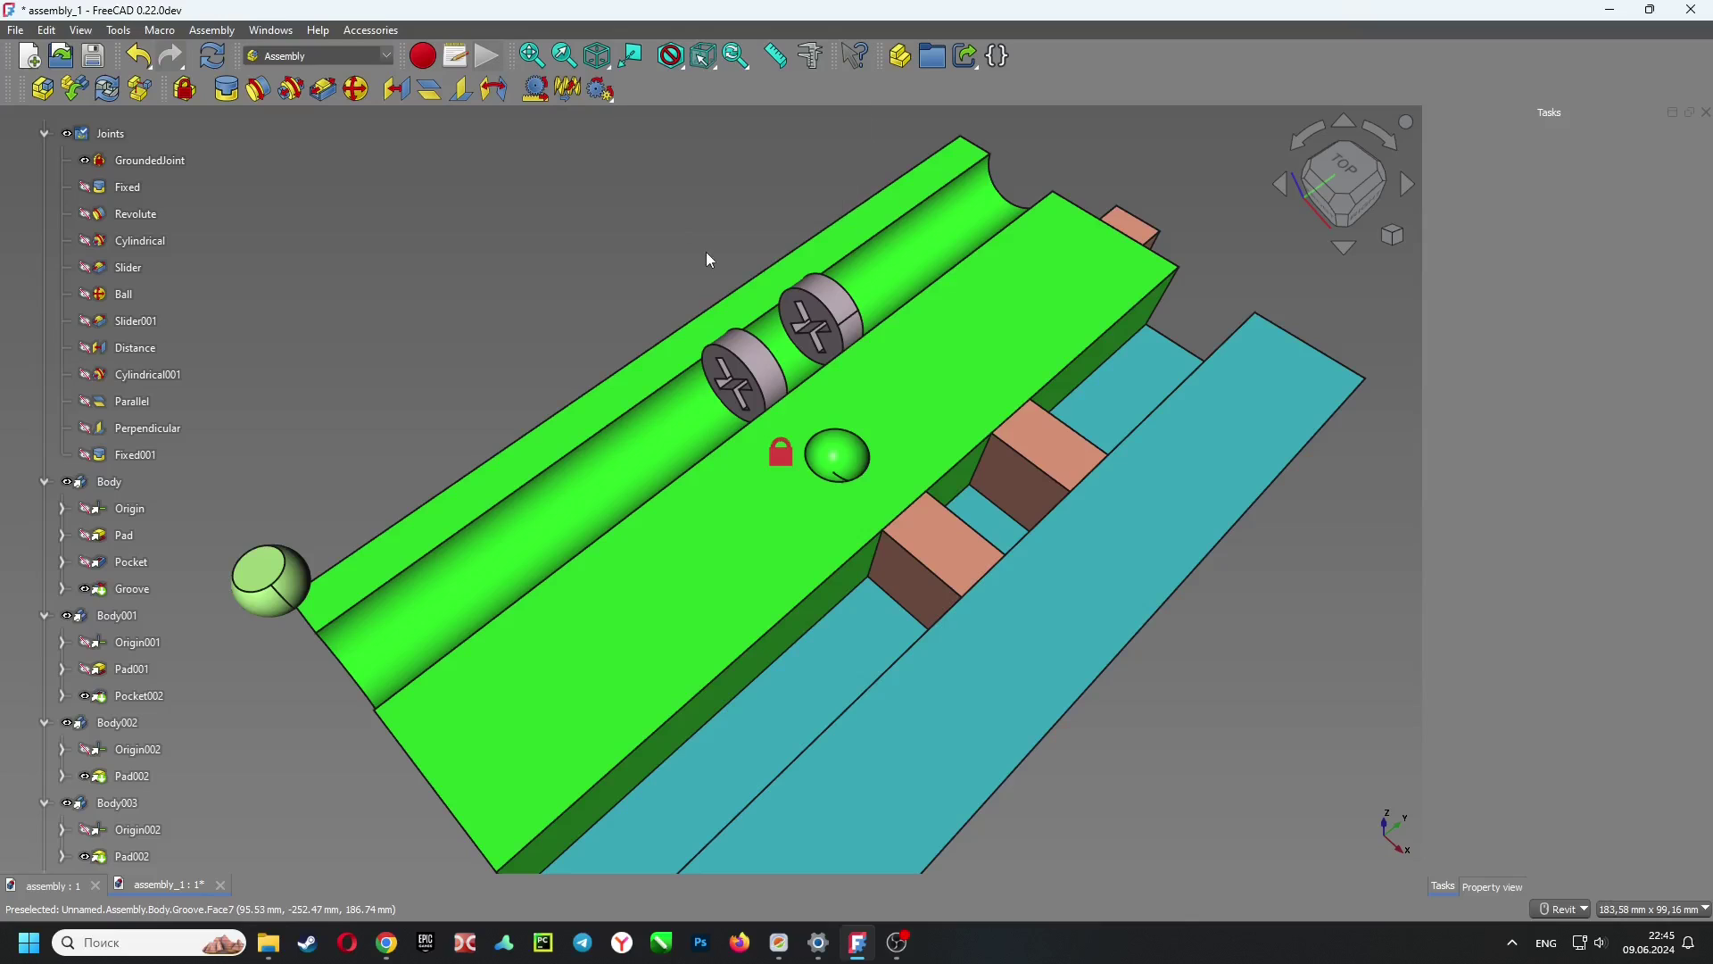
Create an exploded view of the assembly and move Body001 about 21 mm outward along the X axis
shift+middle_drag(704, 217, 780, 314)
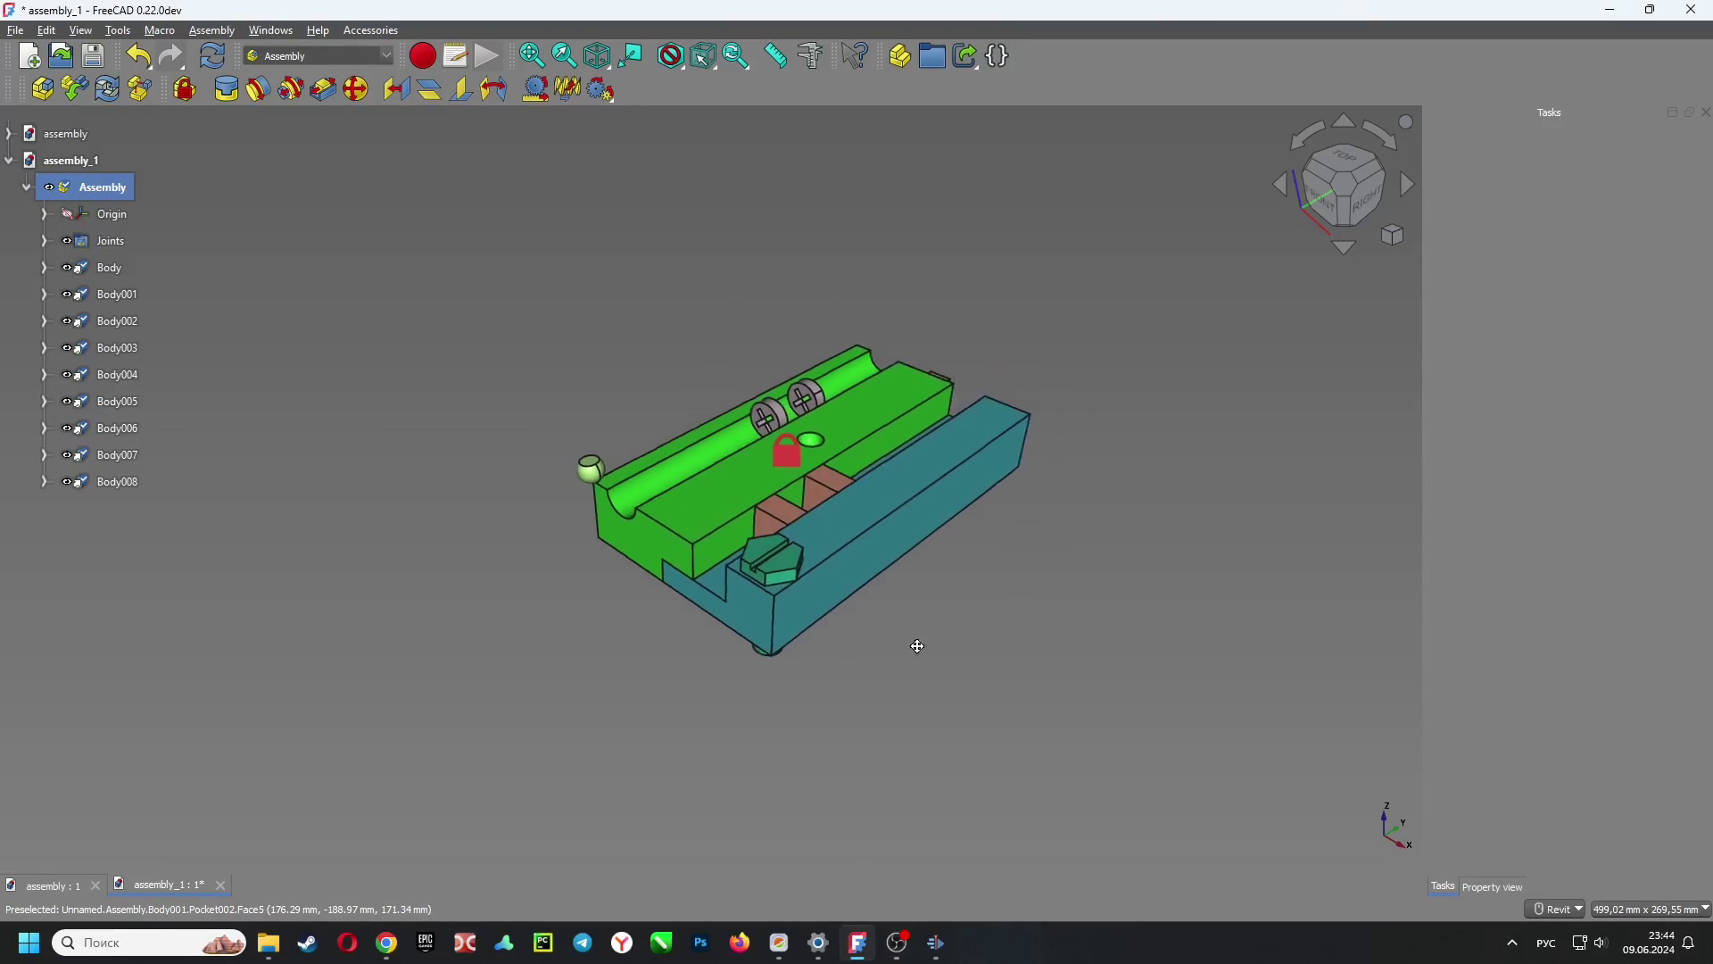
middle_drag(919, 646, 892, 621)
scroll(892, 619, up, 1)
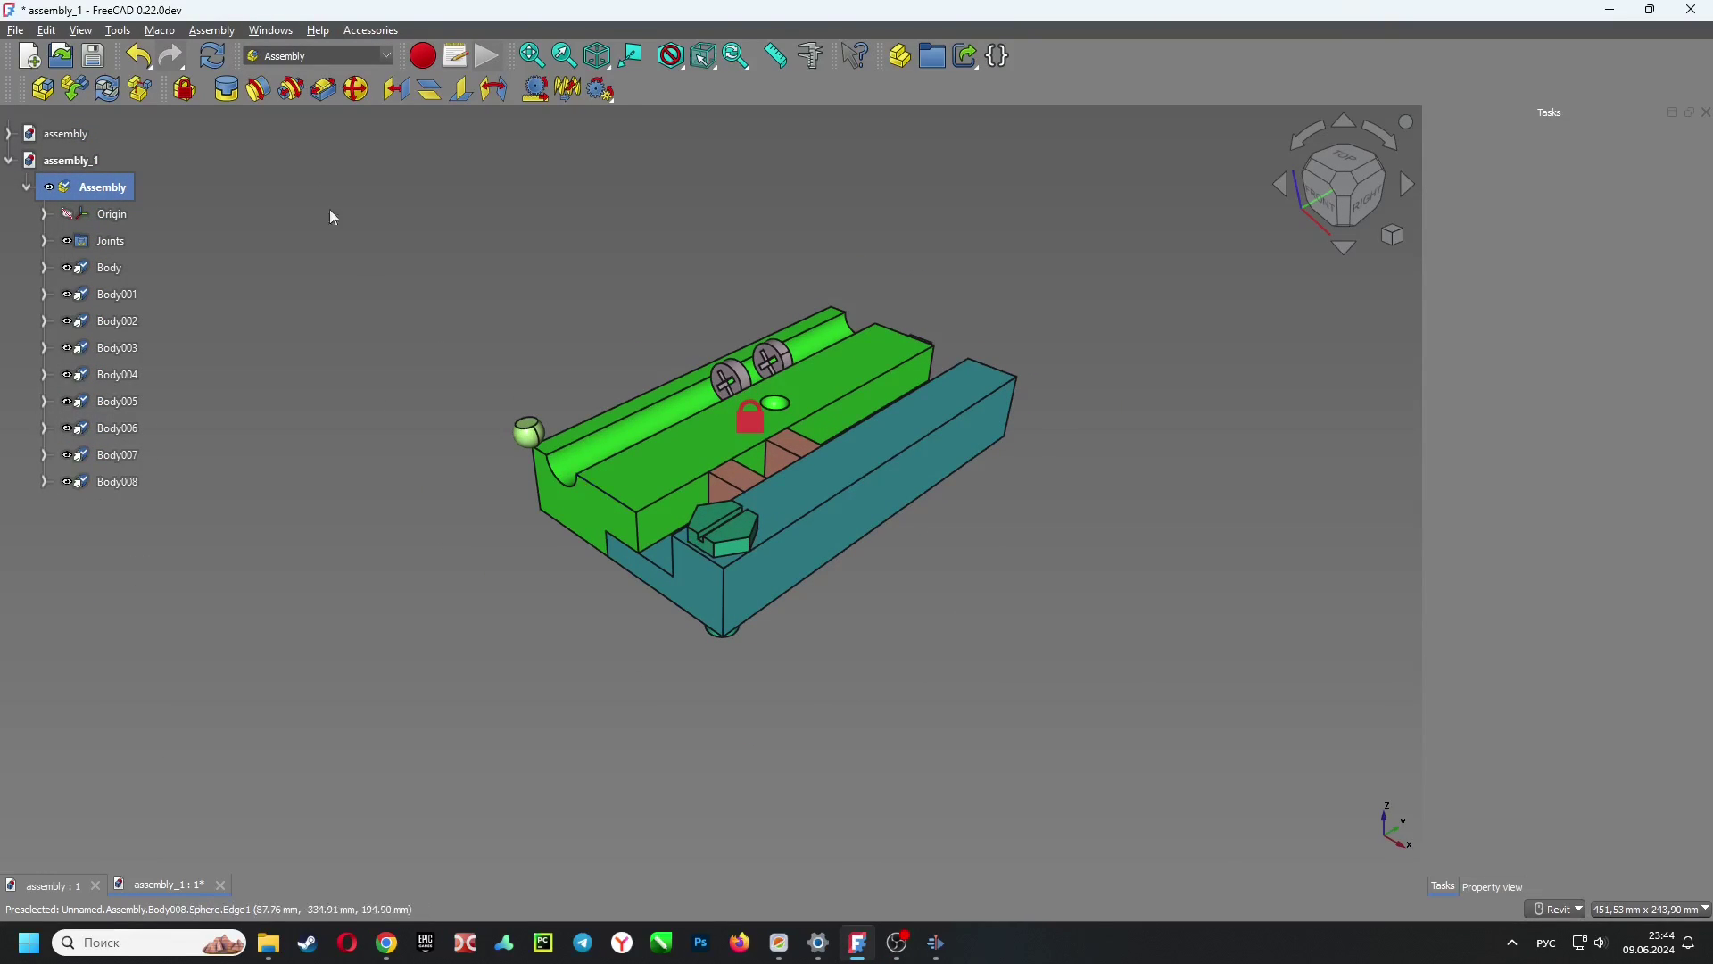
click(140, 90)
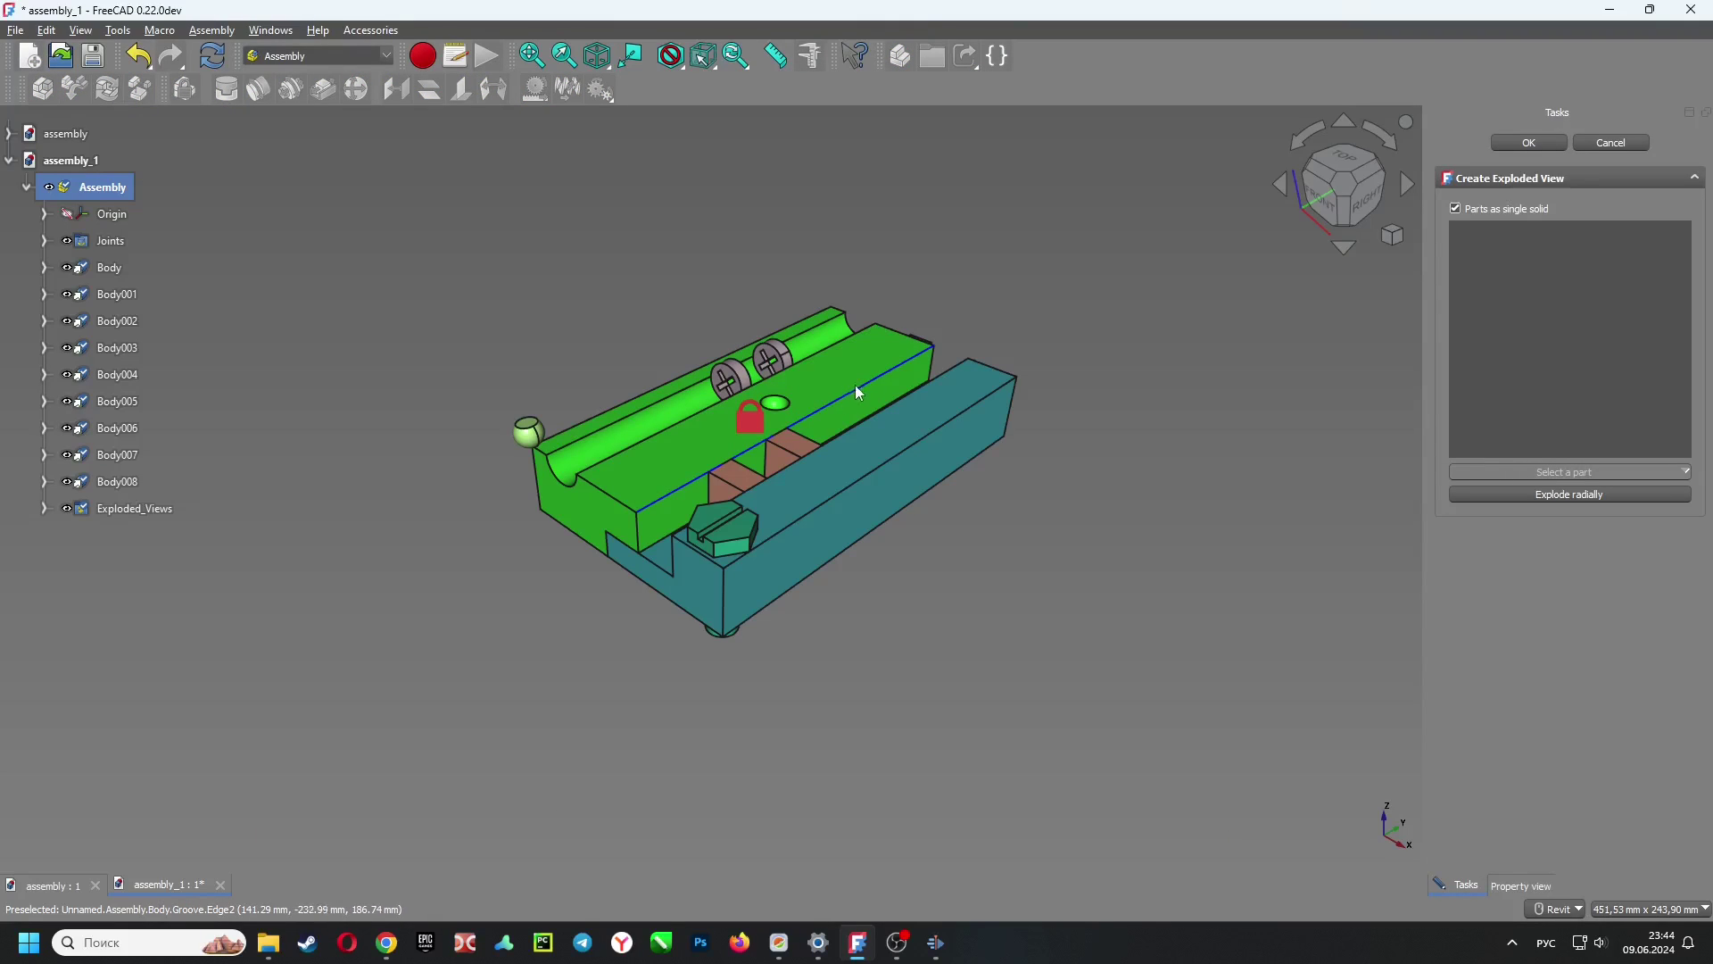
click(999, 464)
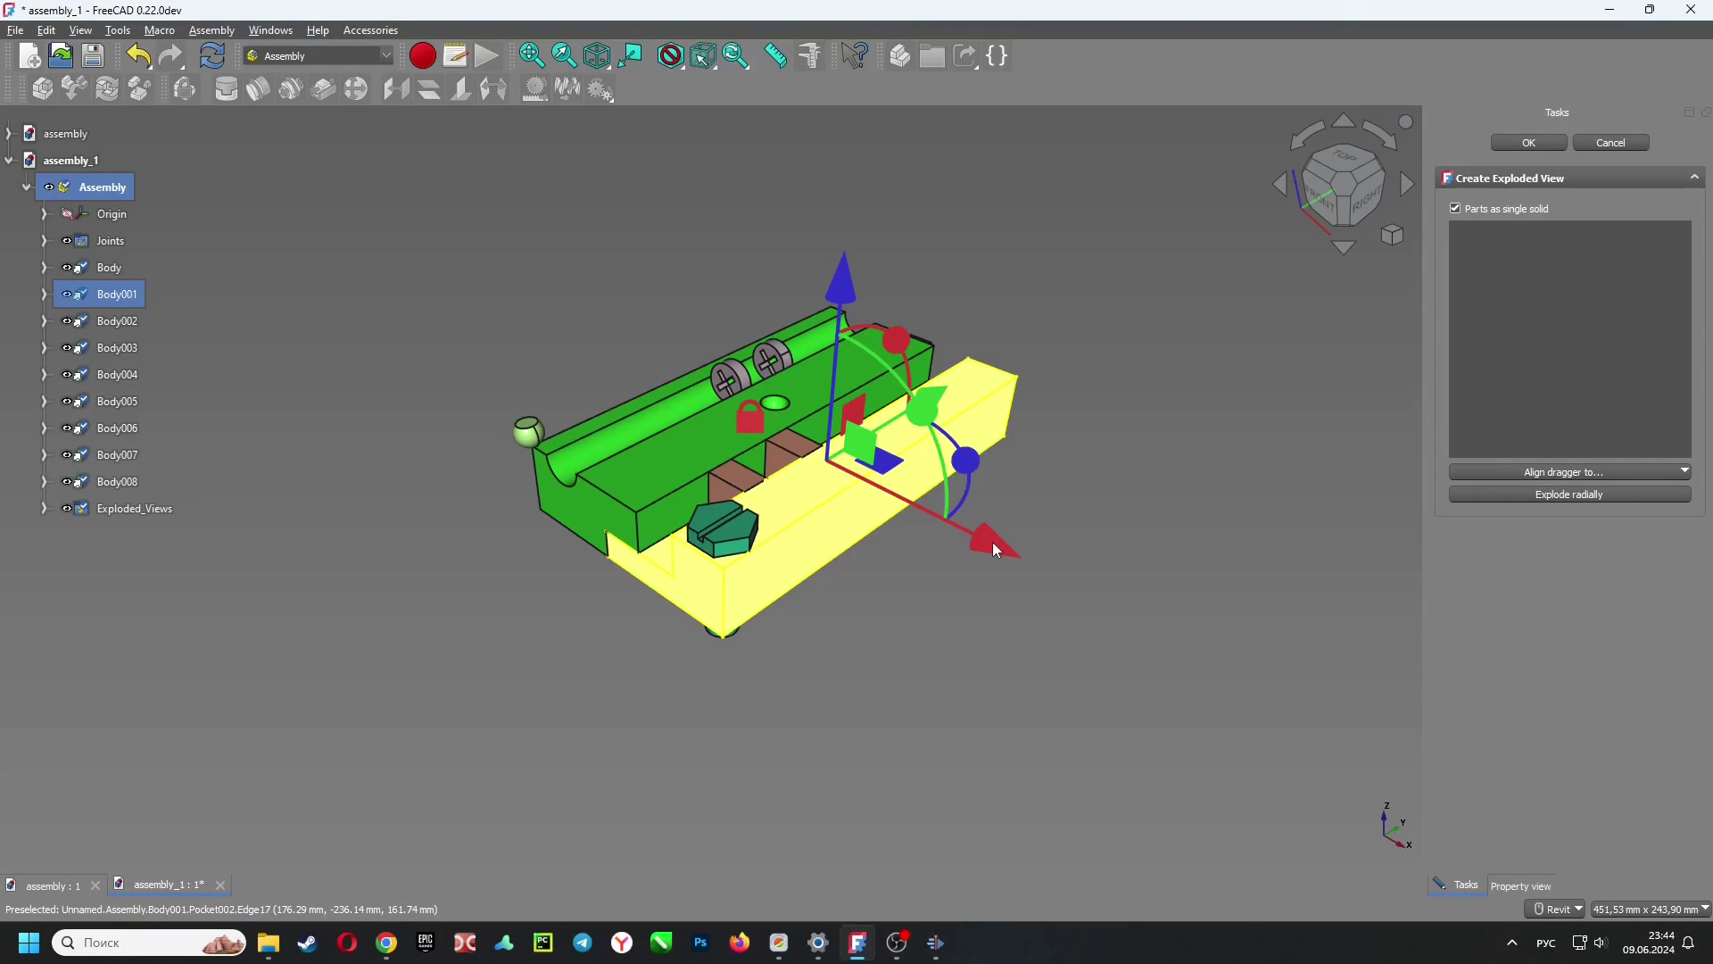
drag(997, 550, 1060, 576)
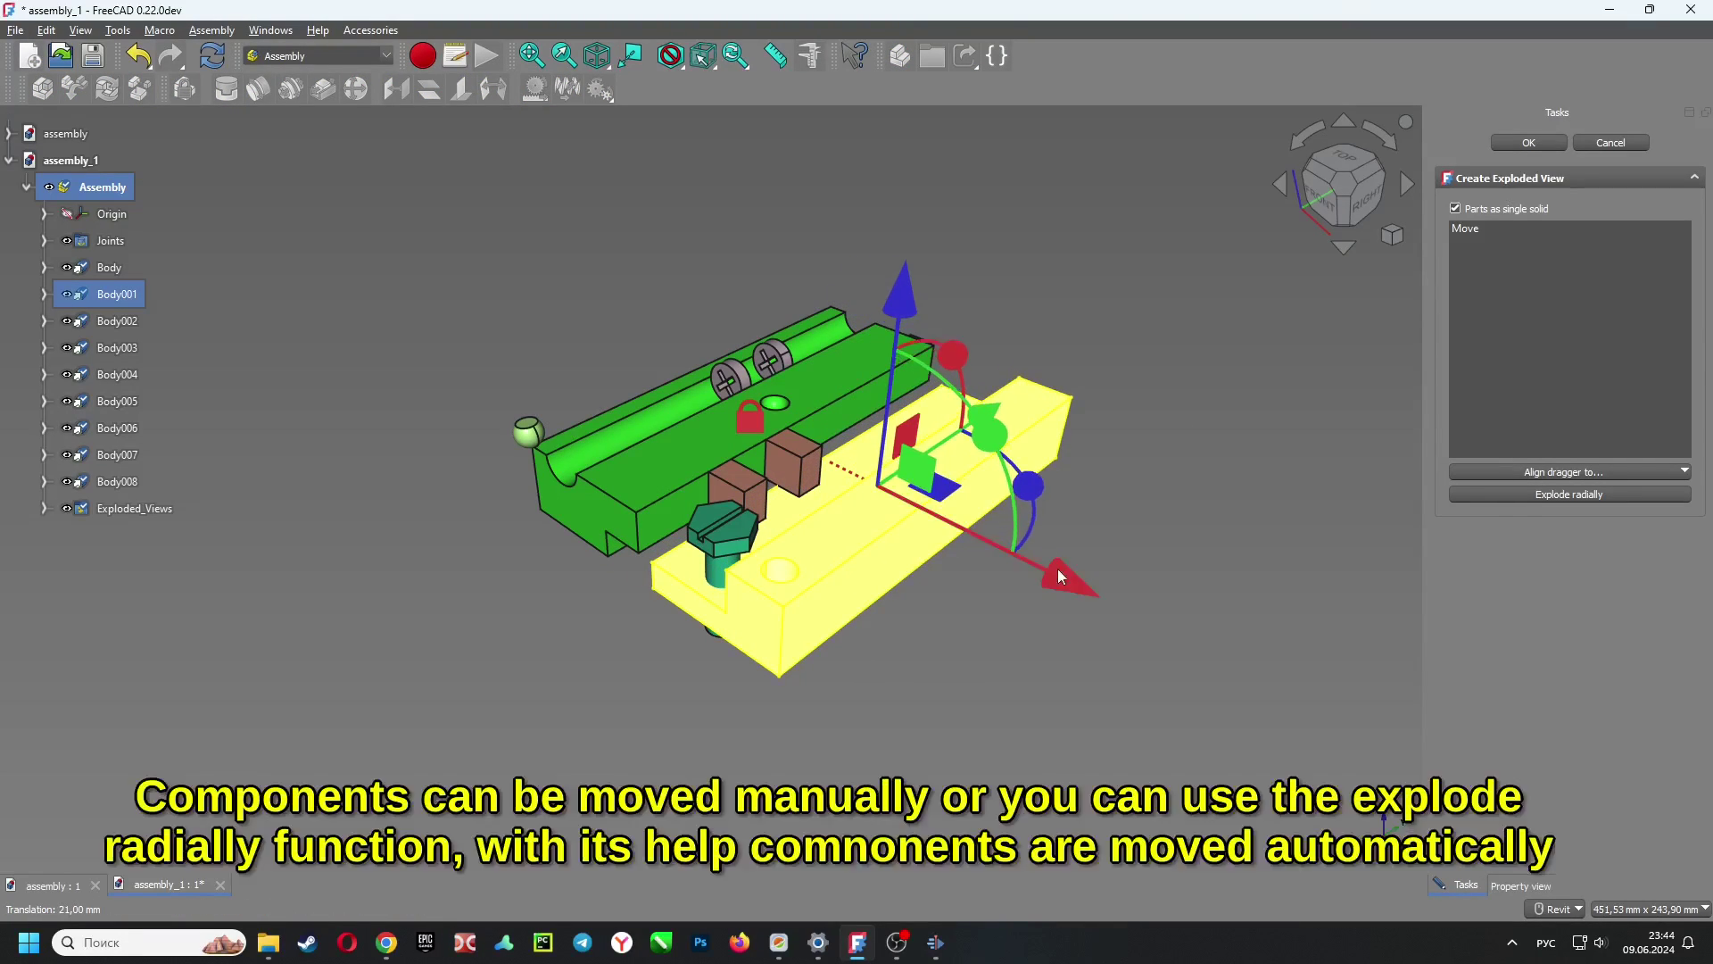
click(1142, 325)
Explode all components radially by about 40 mm and accept the exploded view
click(1568, 493)
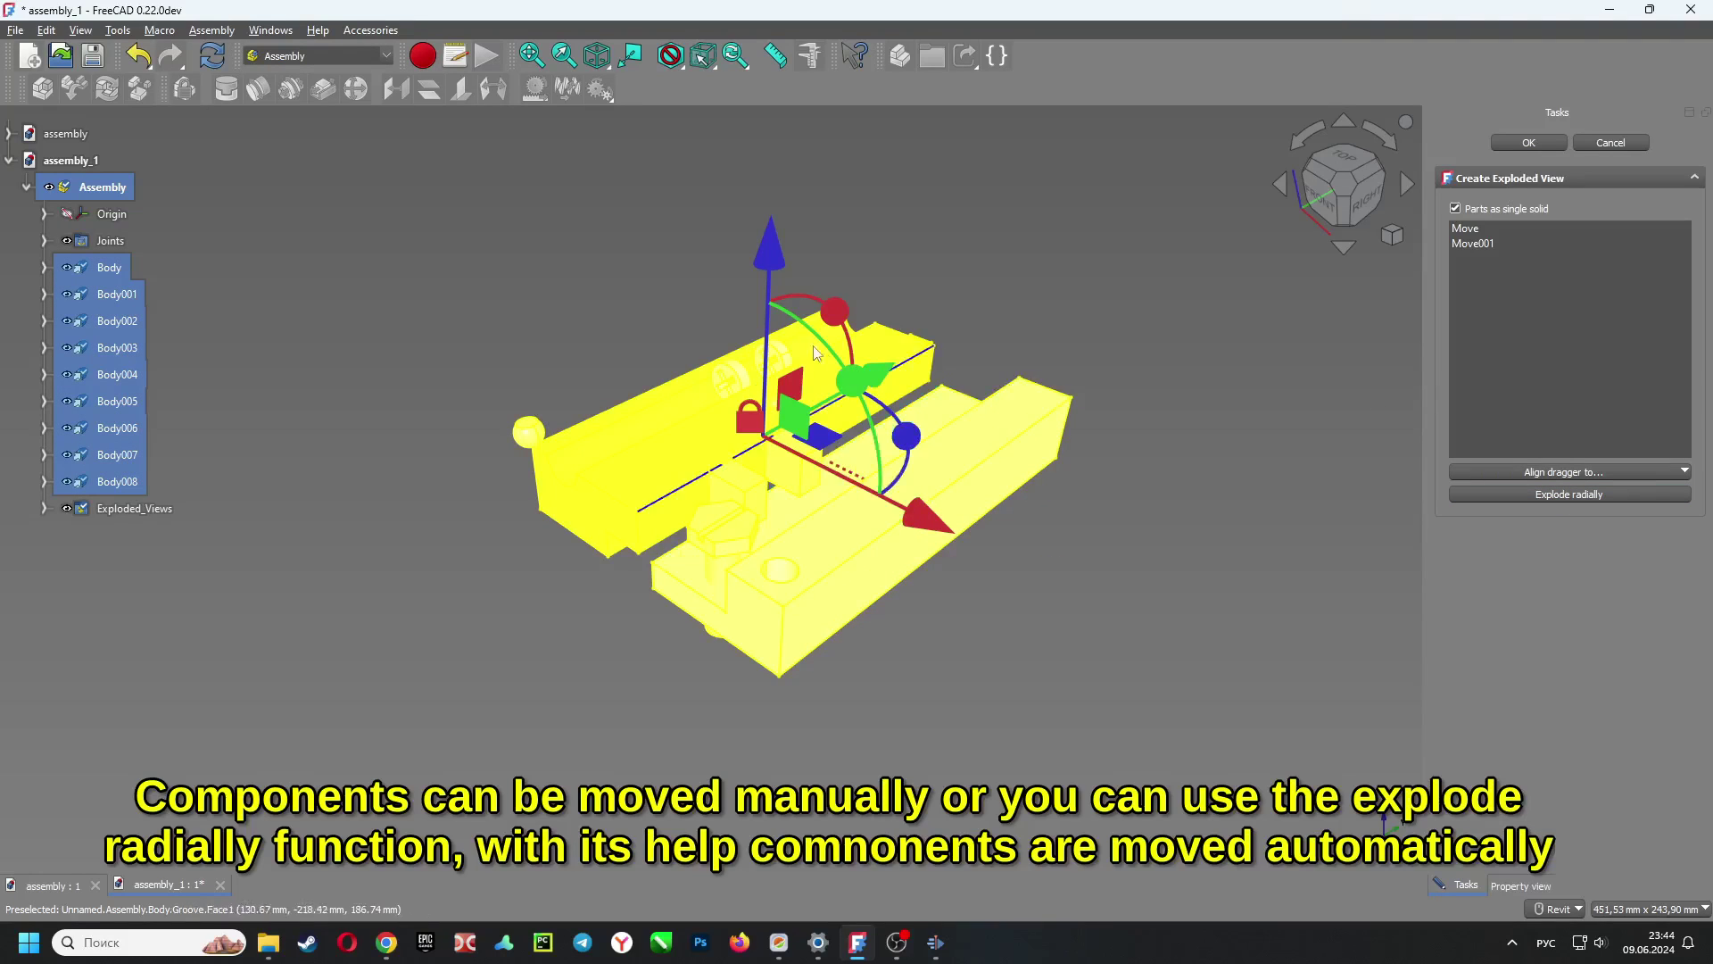
mouse_move(773, 295)
mouse_down()
mouse_move(771, 85)
mouse_move(771, 165)
mouse_move(772, 114)
mouse_up()
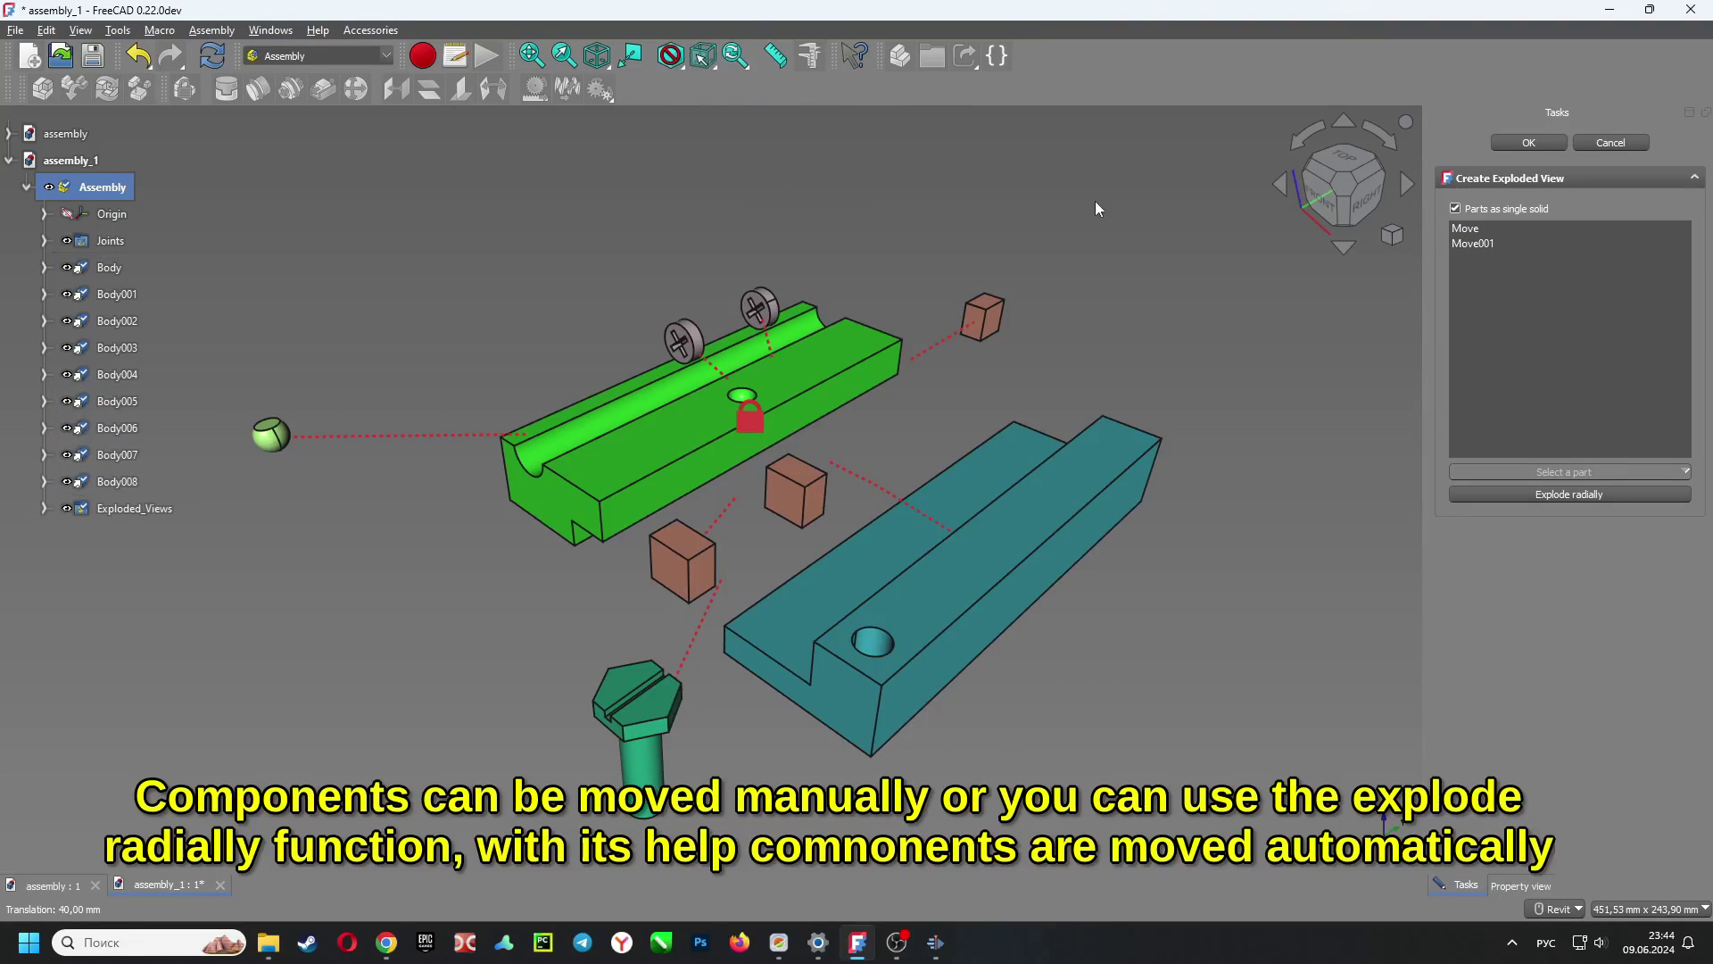
click(1531, 144)
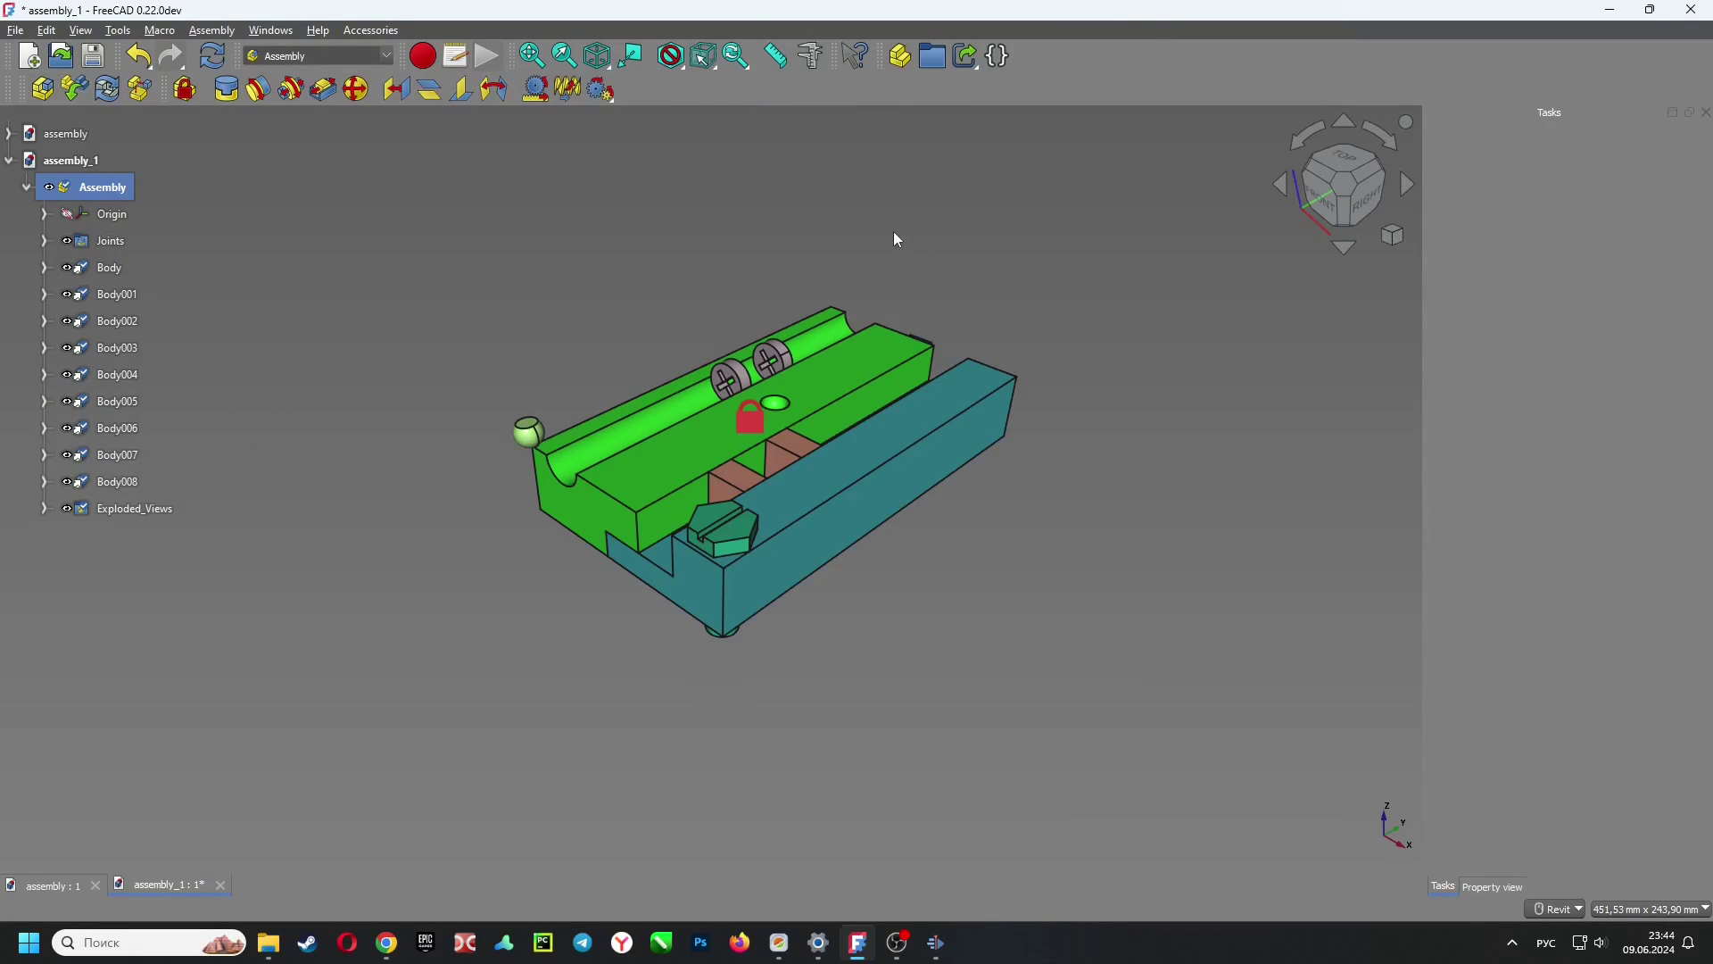
Reopen the saved exploded view for editing and select Body001 in it
click(134, 509)
click(44, 509)
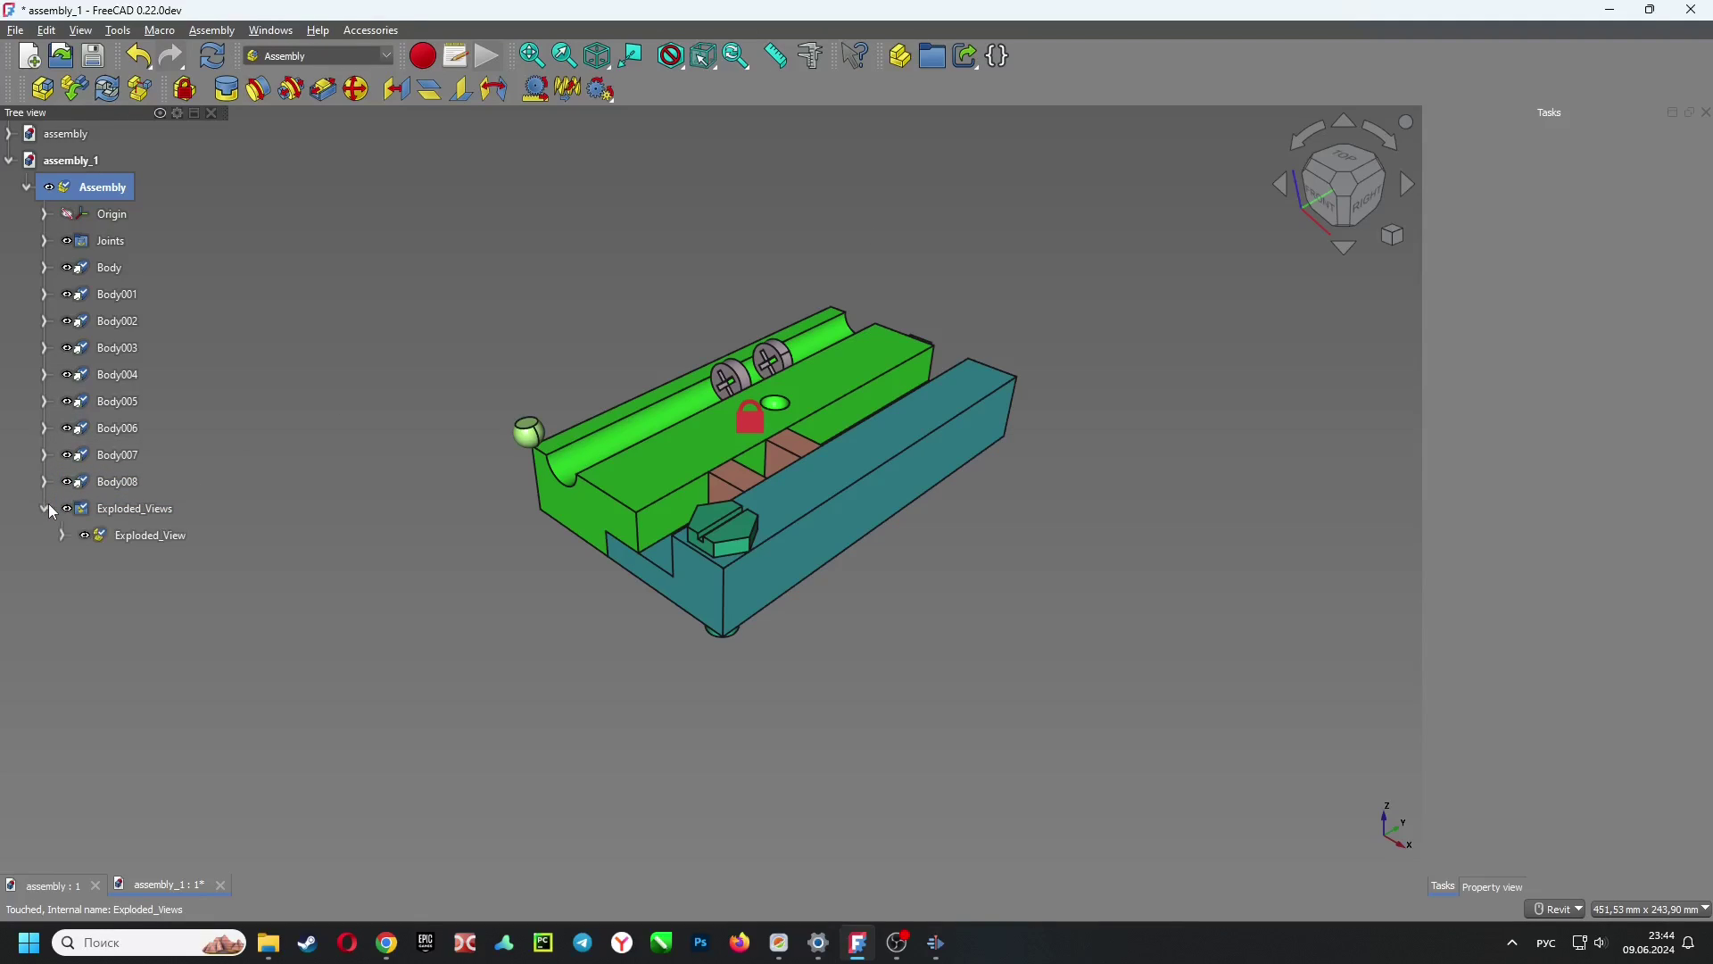
click(146, 536)
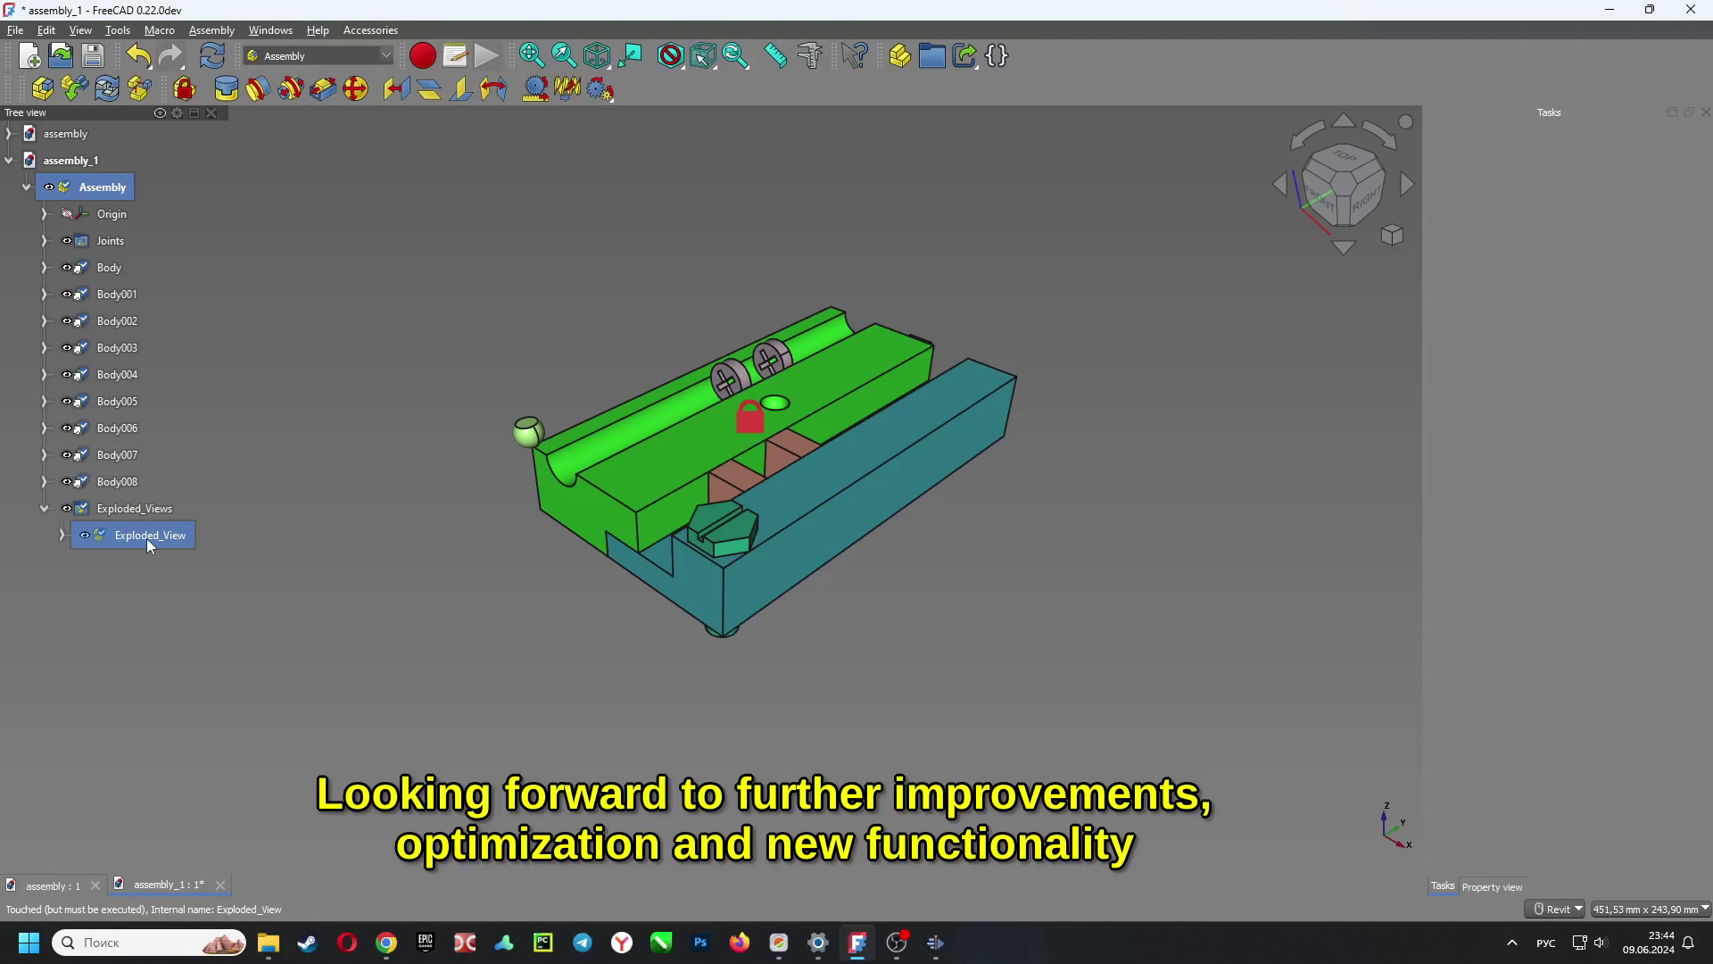
double_click(147, 536)
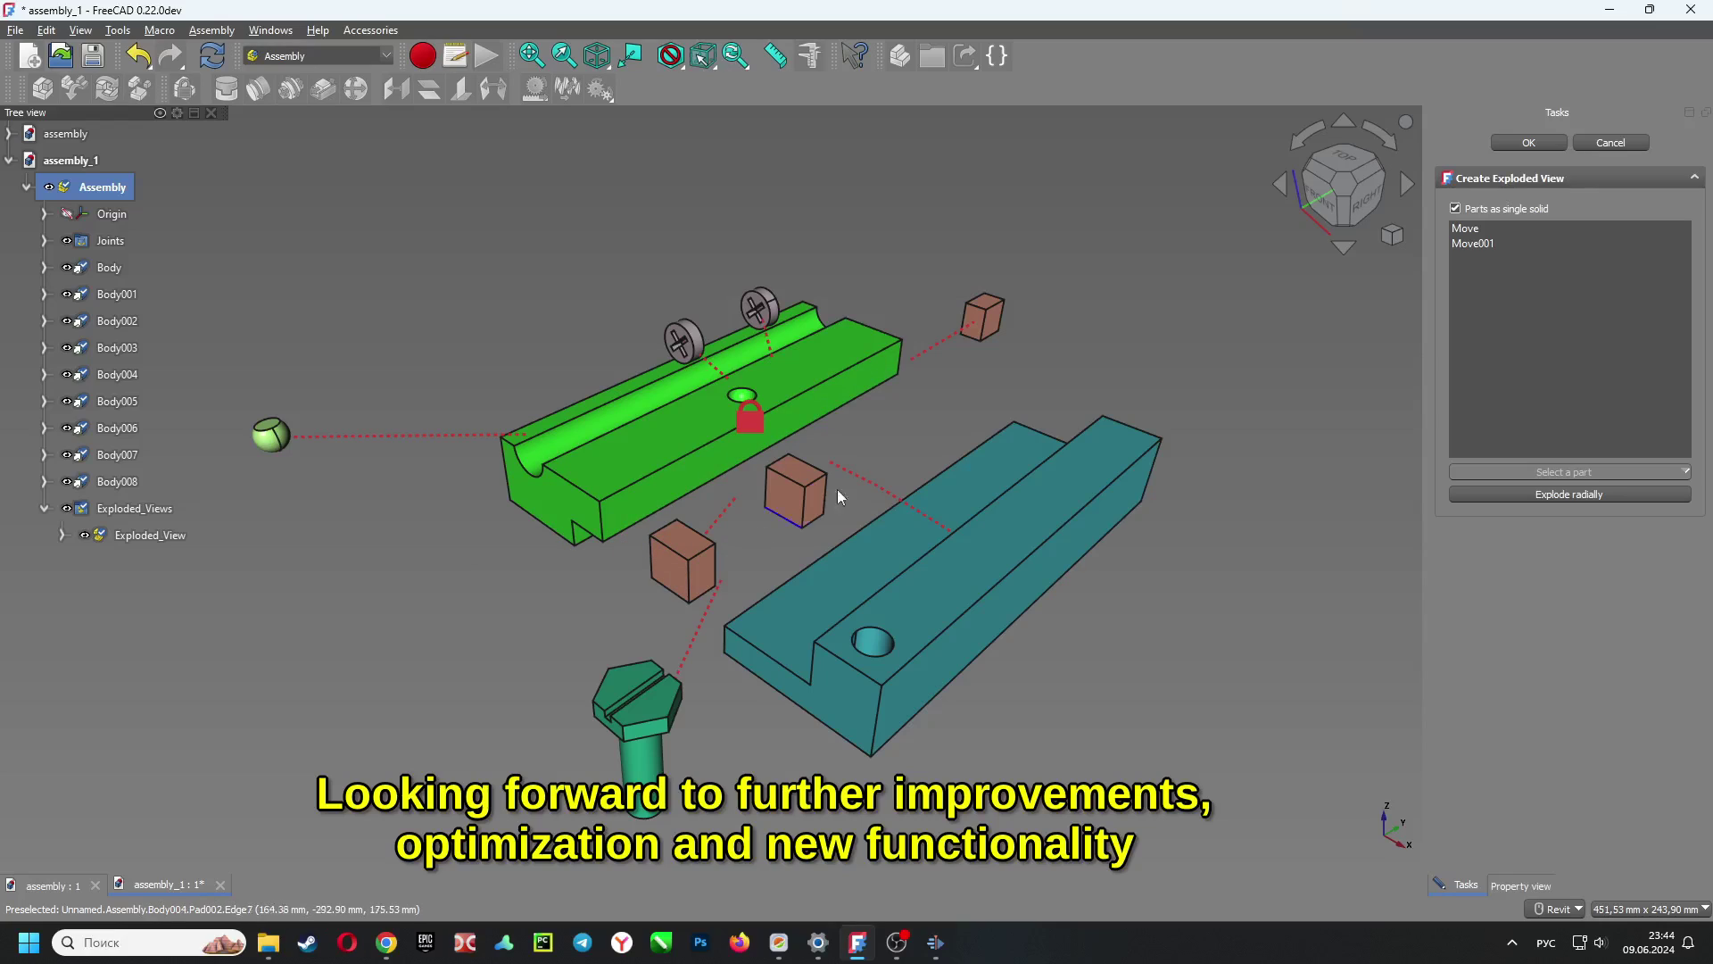
click(987, 606)
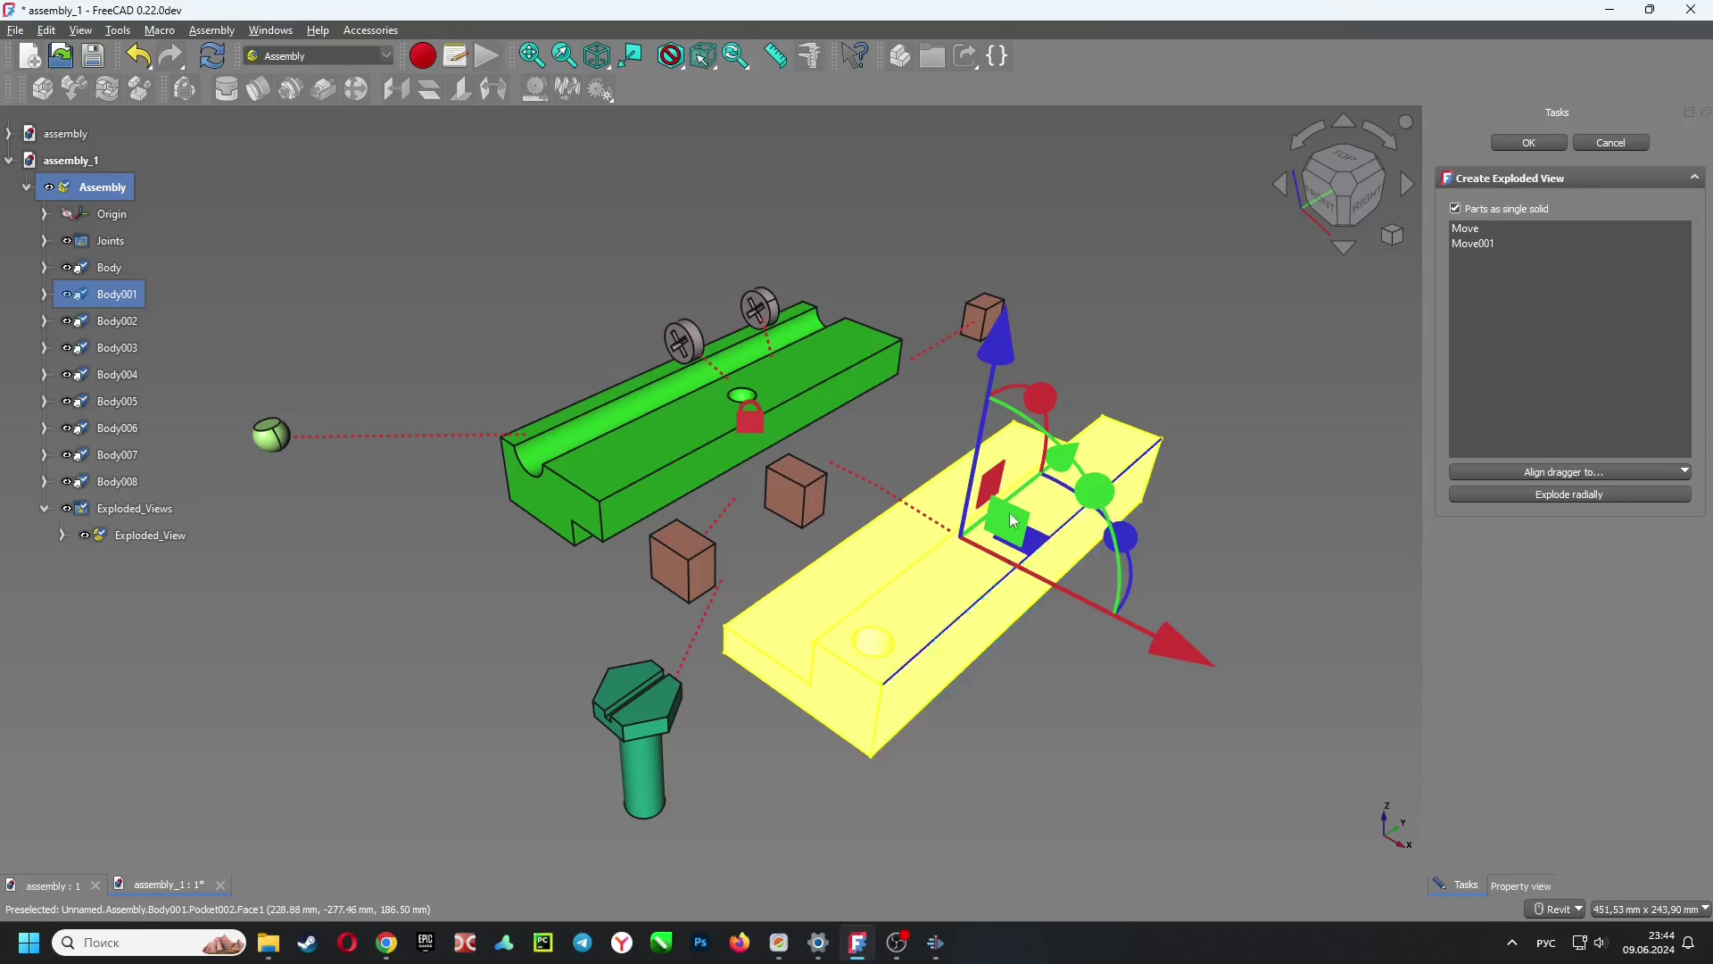